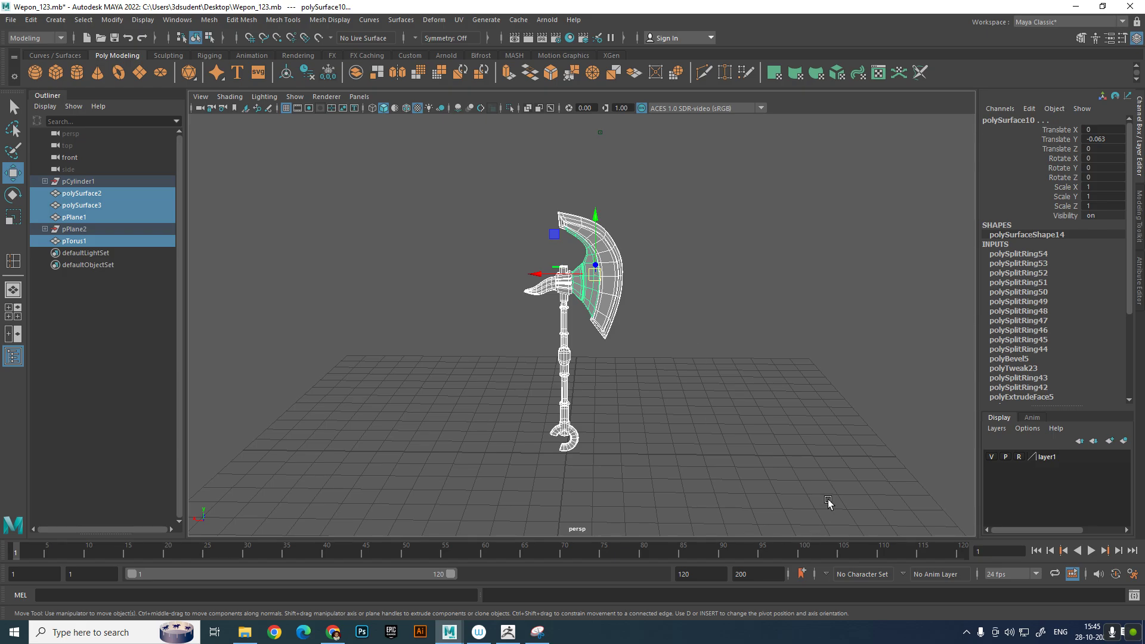
Group all the selected axe parts together and delete the group's construction history
scroll(817, 376, up, 3)
mouse_move(759, 392)
alt+middle_down()
mouse_move(757, 432)
mouse_move(762, 359)
mouse_move(773, 378)
alt+middle_up()
scroll(757, 431, up, 2)
scroll(752, 385, down, 2)
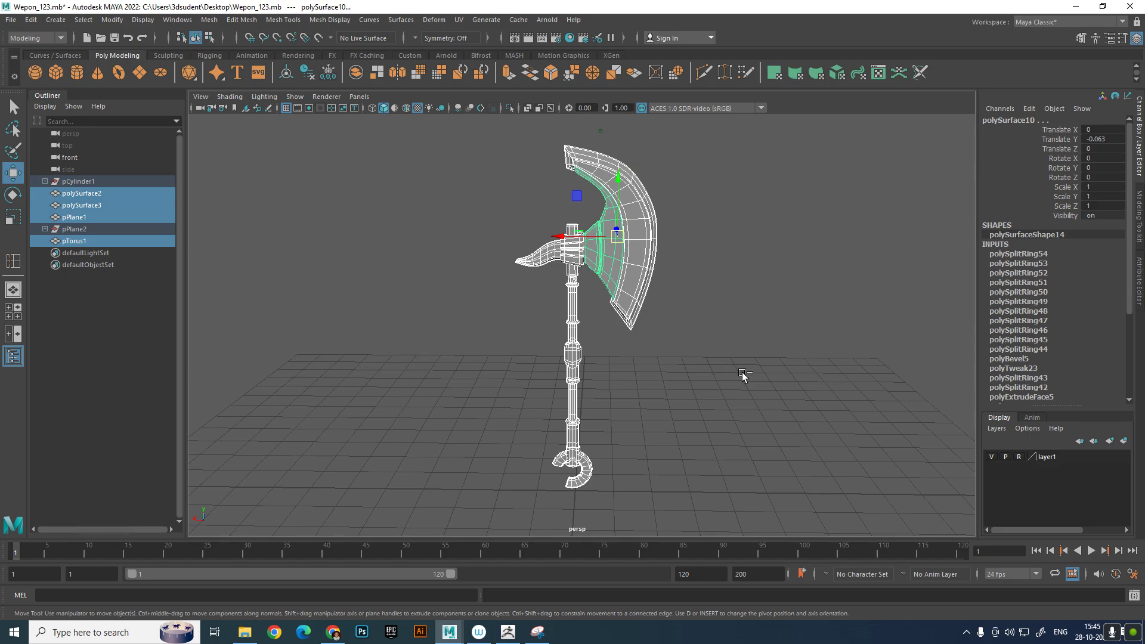
key(ctrl+g)
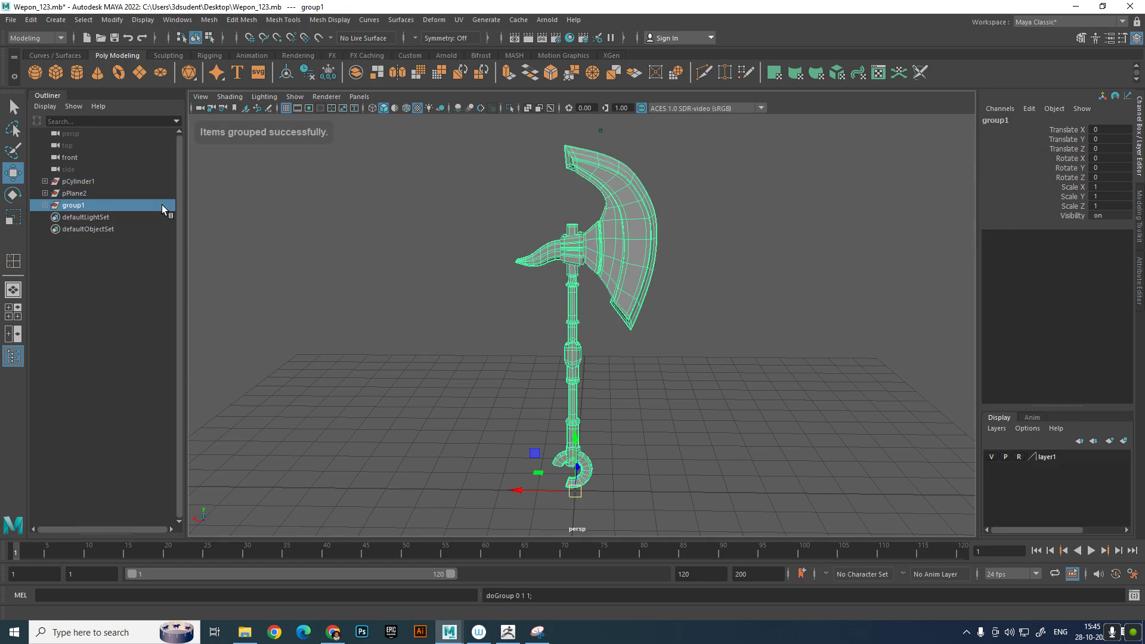
click(31, 20)
mouse_move(117, 157)
click(235, 162)
alt+drag(514, 309, 662, 412)
click(607, 356)
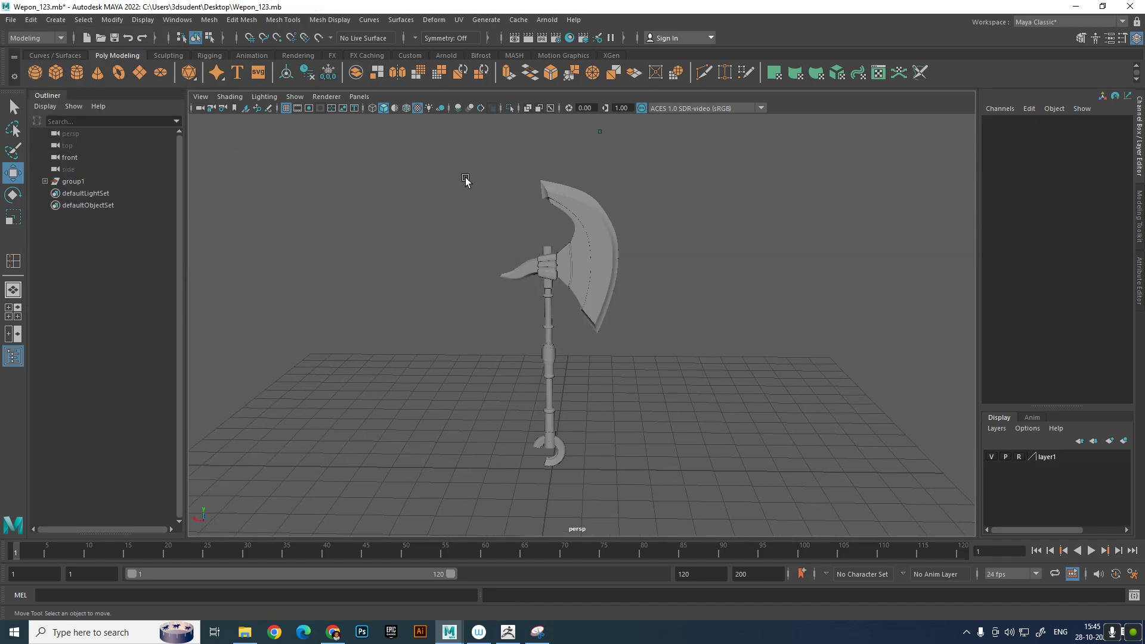
Create a polygon cylinder and move it beside the axe to about -5.117 in X
drag(466, 181, 594, 420)
click(594, 421)
alt+middle_drag(594, 420, 586, 371)
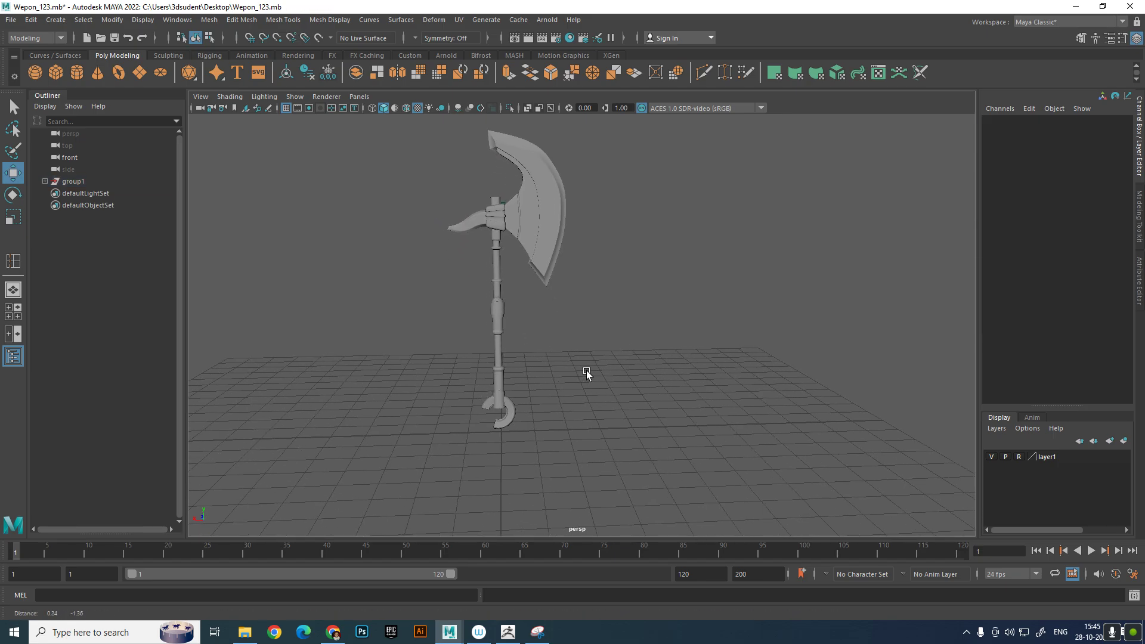
alt+drag(586, 370, 576, 370)
alt+middle_drag(576, 371, 567, 383)
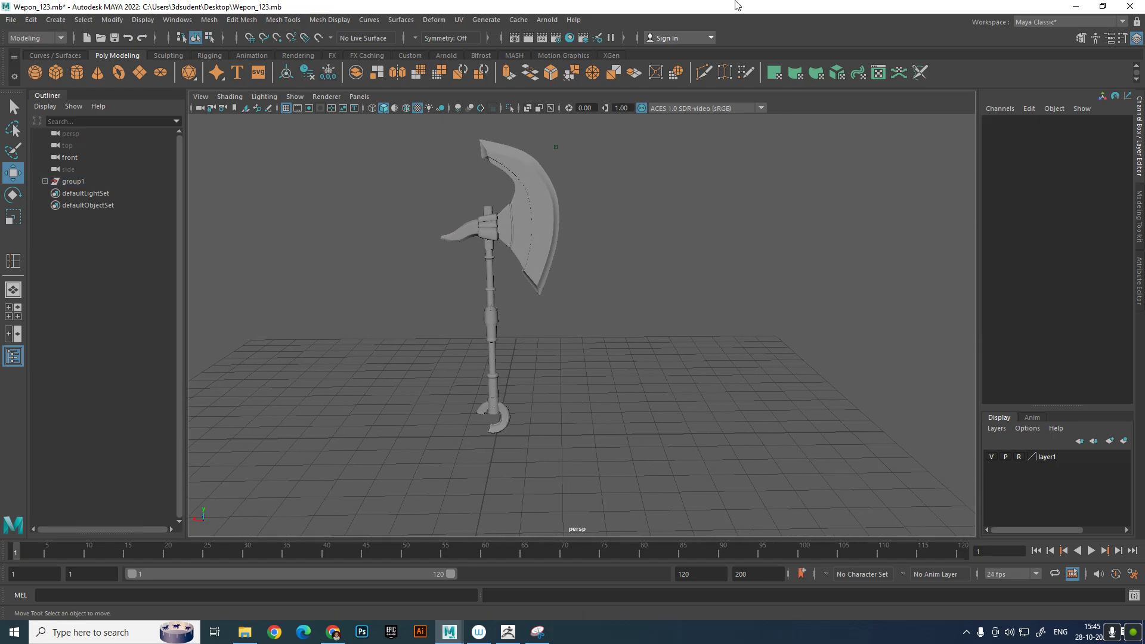
click(79, 73)
drag(465, 436, 637, 414)
mouse_move(646, 415)
alt+middle_down()
mouse_move(636, 363)
mouse_move(625, 411)
alt+middle_up()
Lay the cylinder on its side by setting Rotate X to 90
key(e)
drag(646, 394, 725, 396)
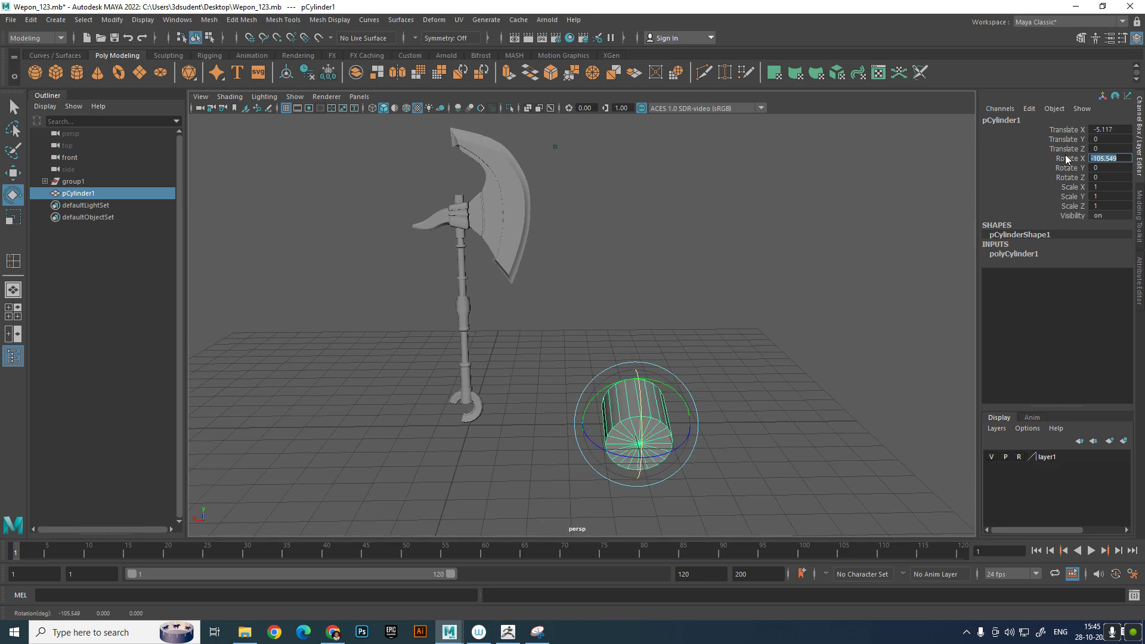
text(90)
key(Return)
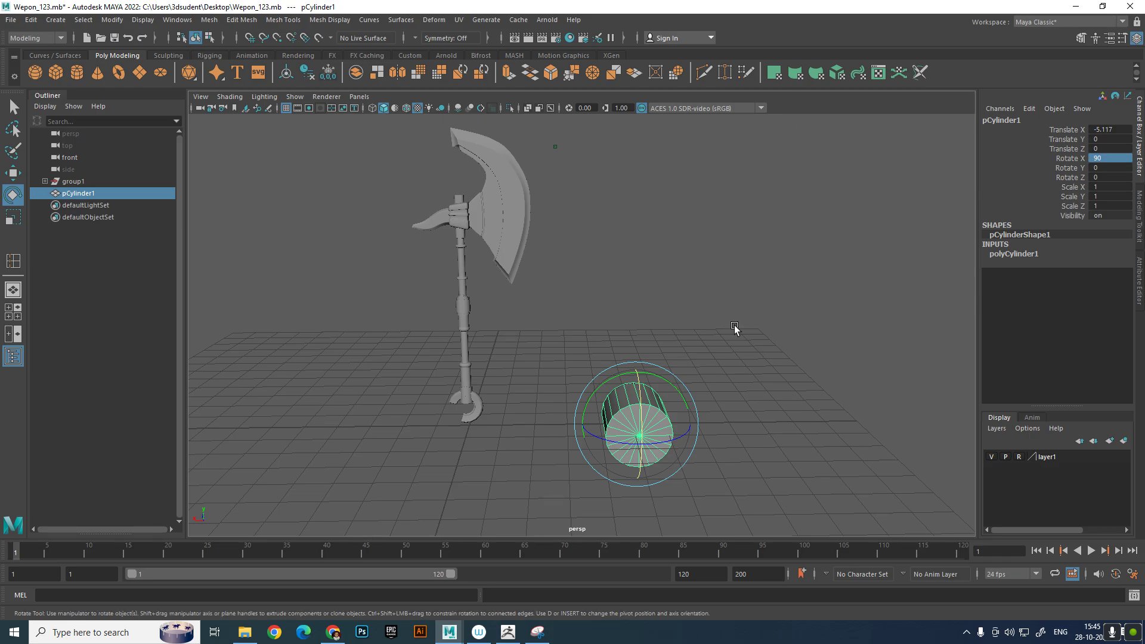
click(734, 325)
Scale the cylinder up uniformly to about 2.9
click(662, 429)
scroll(660, 427, up, 2)
alt+middle_drag(655, 425, 649, 382)
alt+drag(649, 382, 609, 399)
key(r)
scroll(714, 388, down, 3)
scroll(609, 399, up, 2)
alt+middle_drag(608, 399, 649, 354)
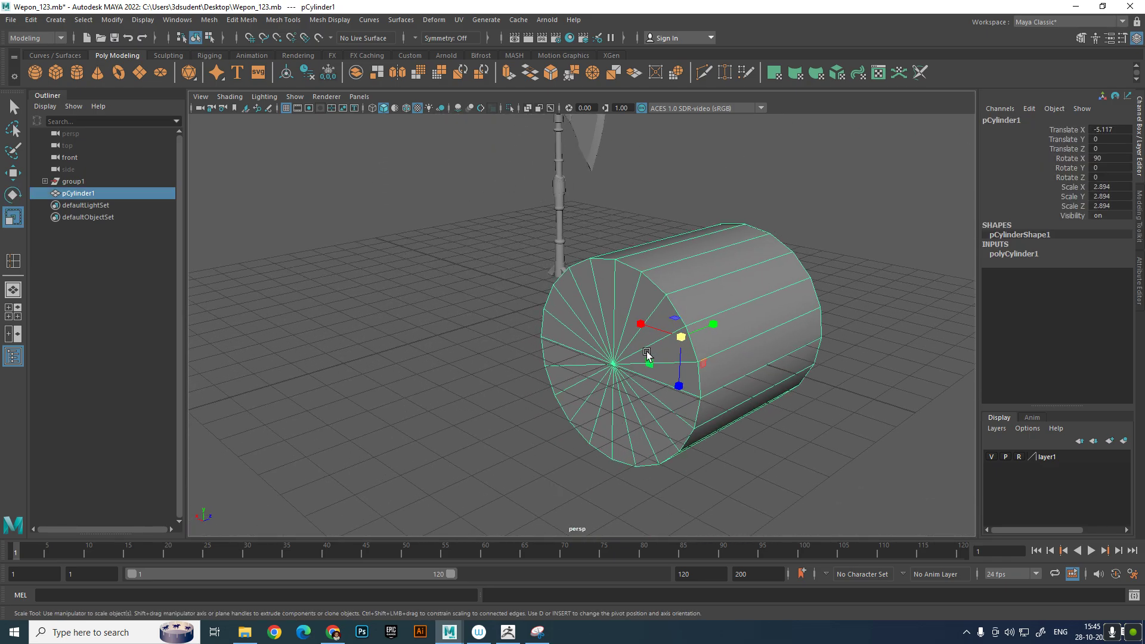
Lengthen and slim the cylinder to a scale of about 1.731, 3.33, 1.731, and position it at about 1.68 in Y
key(w)
drag(682, 299, 718, 309)
key(r)
alt+drag(670, 352, 670, 356)
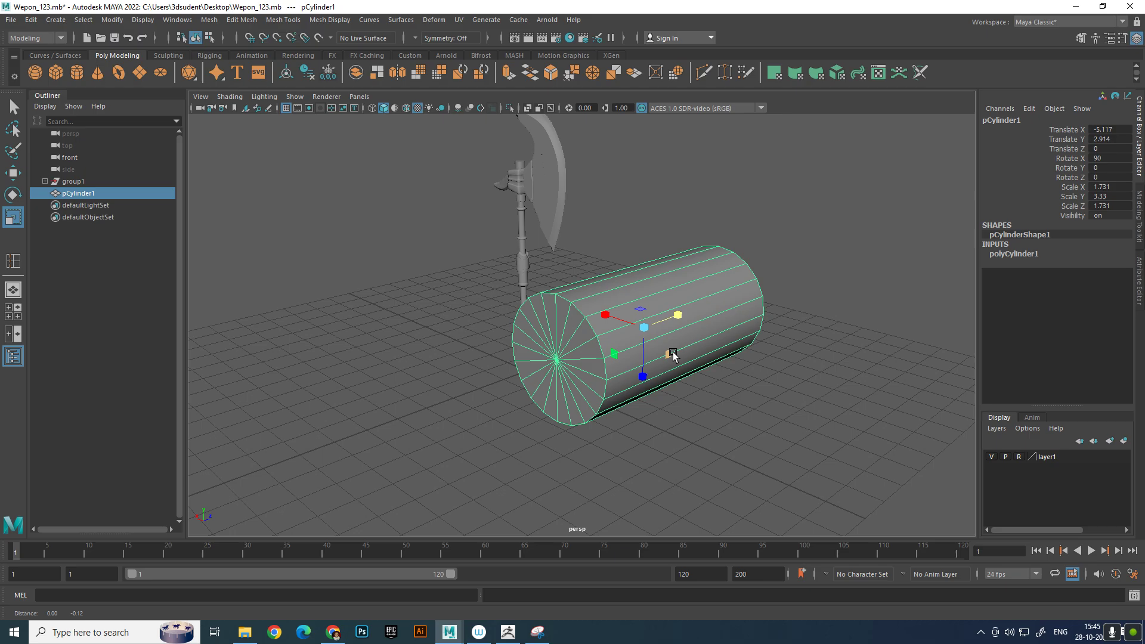
key(w)
drag(644, 278, 756, 287)
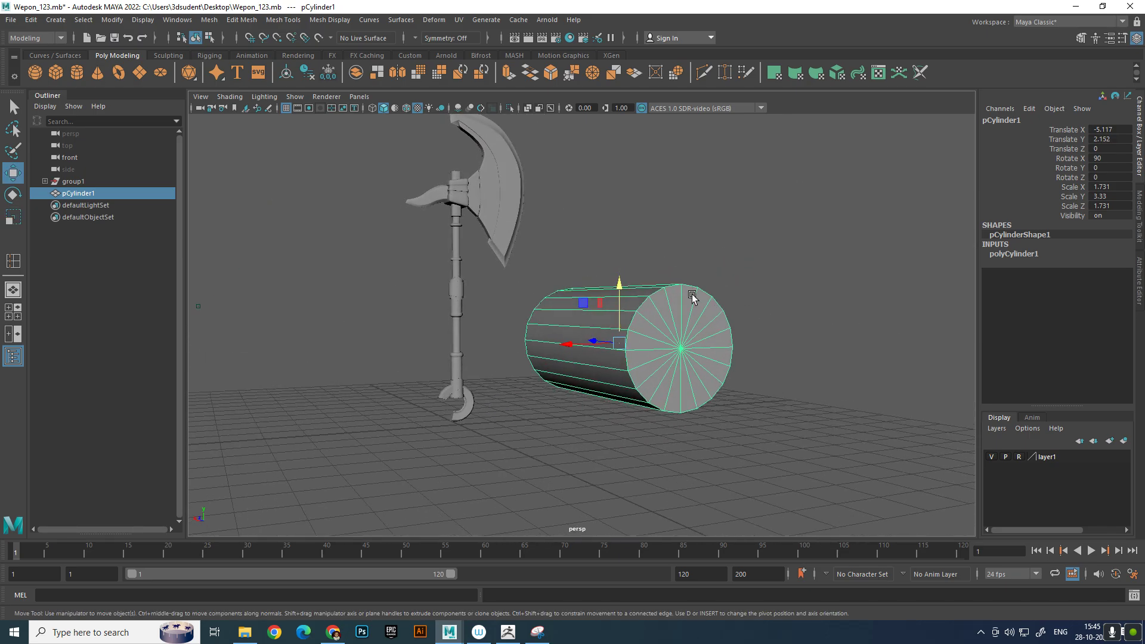
drag(620, 297, 726, 352)
Insert three edge loops around the cylinder, spaced along its length
right_drag(726, 352, 716, 297)
click(715, 338)
ctrl+right_drag(714, 337, 685, 408)
click(726, 335)
ctrl+right_drag(753, 338, 699, 430)
ctrl+right_drag(673, 391, 715, 458)
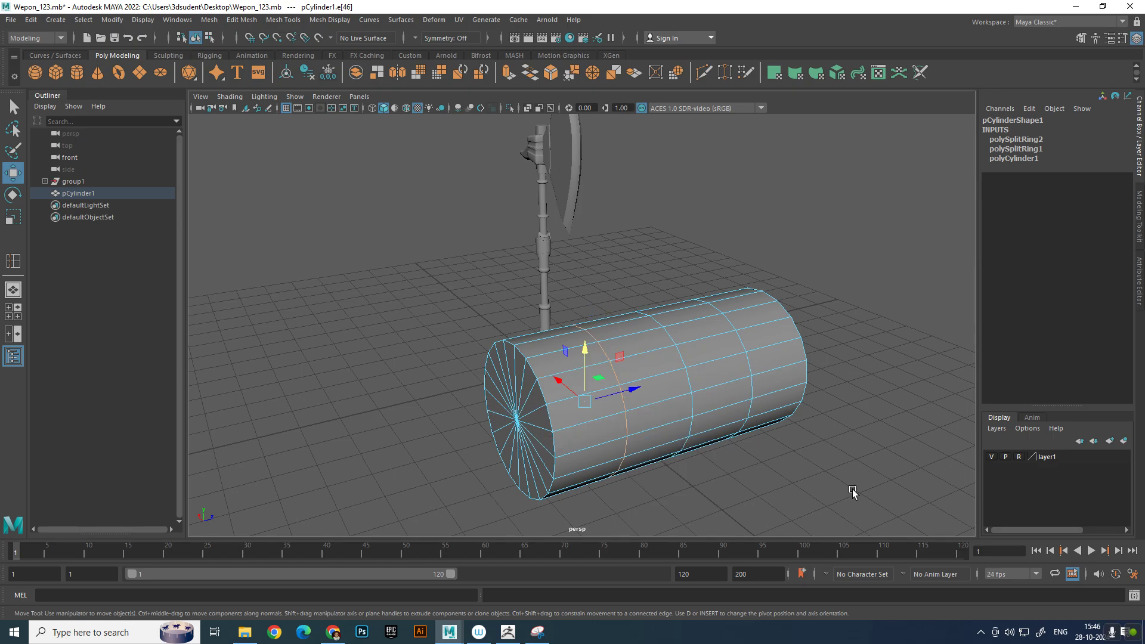
right_drag(691, 369, 758, 337)
click(857, 339)
Select the lower vertices of the near end cap and pull them outward along the length with soft selection
click(684, 371)
right_drag(685, 371, 561, 339)
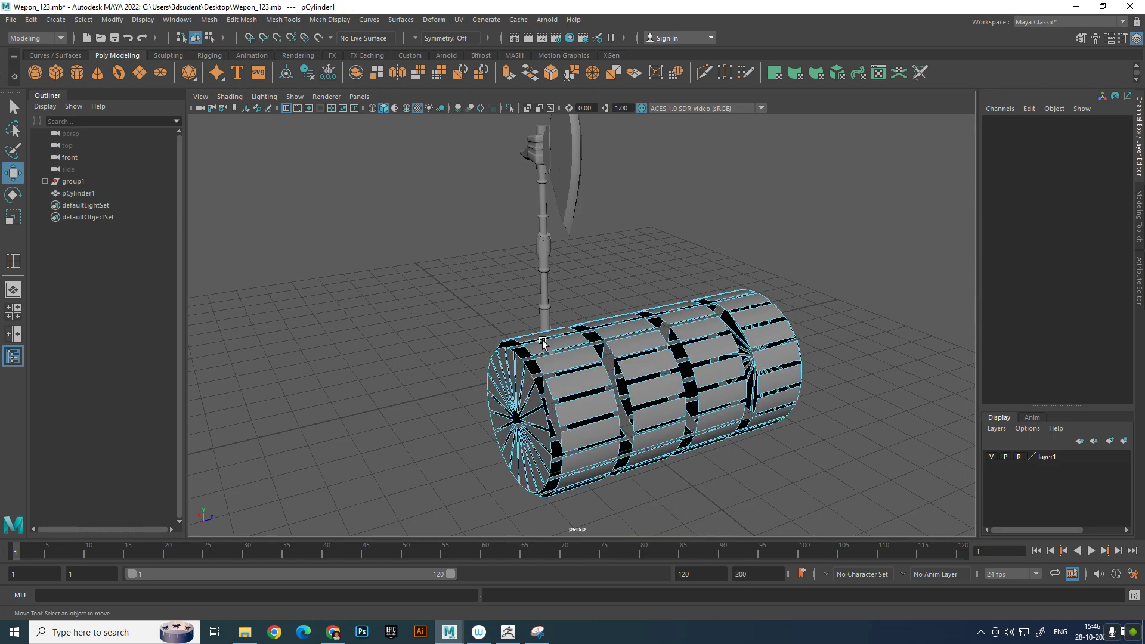
alt+middle_drag(653, 334, 661, 296)
right_drag(686, 300, 427, 217)
alt+middle_drag(549, 388, 584, 327)
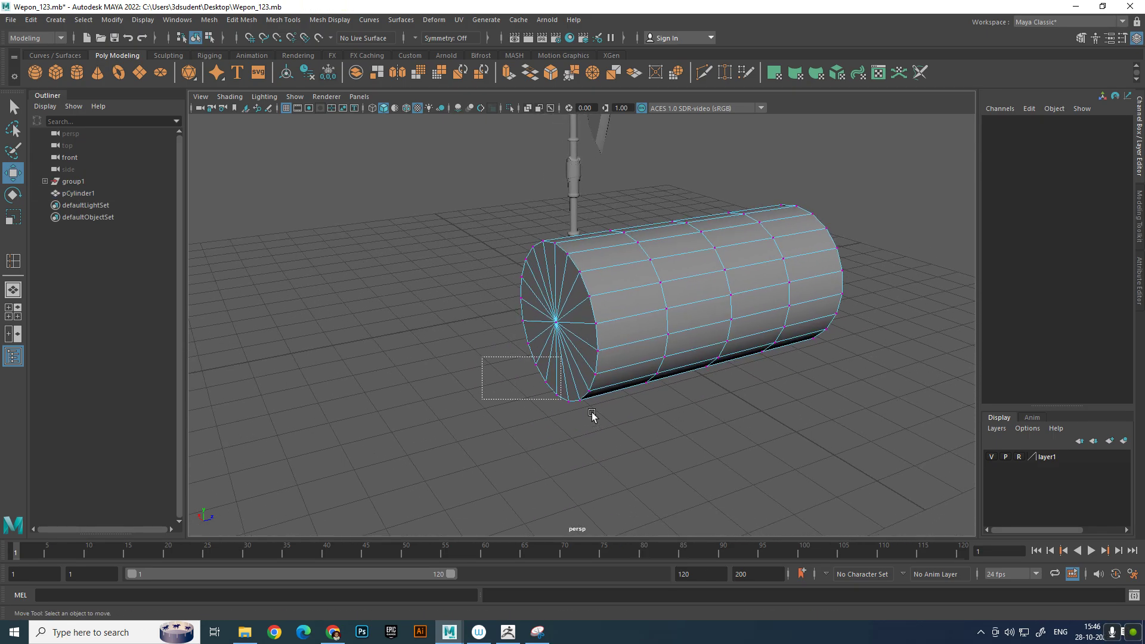
drag(618, 432, 619, 432)
alt+drag(619, 431, 659, 434)
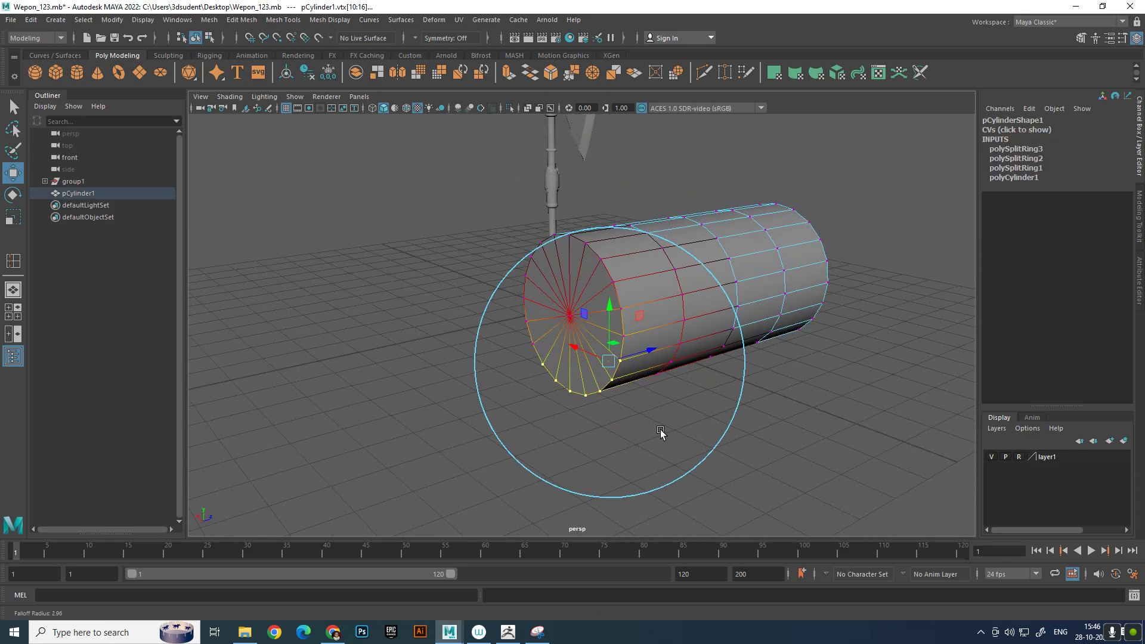
drag(655, 353, 748, 406)
Pull the vertices on the opposite end of the cylinder outward along its length with soft selection
drag(727, 255, 847, 333)
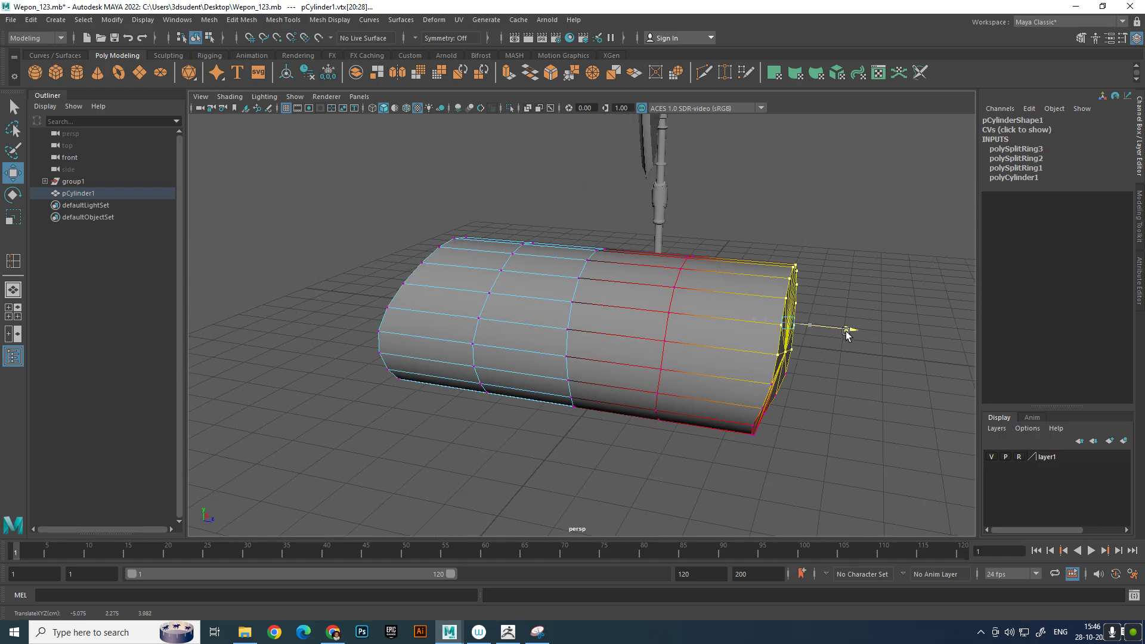
right_drag(781, 338, 828, 299)
click(880, 256)
alt+drag(880, 257, 911, 353)
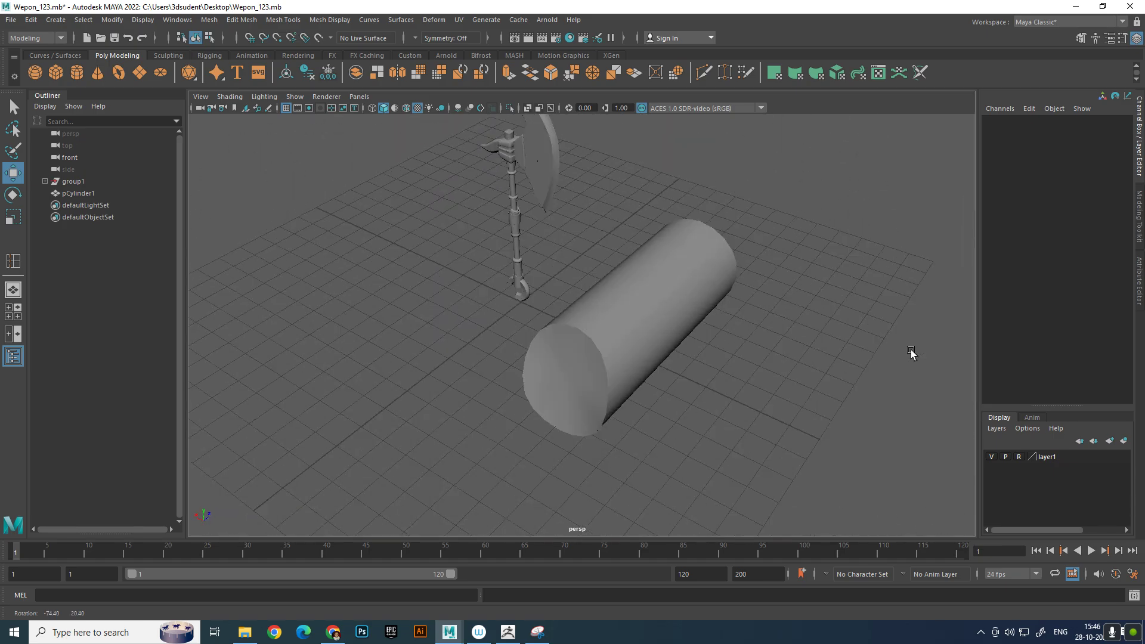
Soften all edges of the cylinder
click(693, 299)
shift+right_drag(694, 300, 813, 284)
click(813, 284)
scroll(768, 282, up, 5)
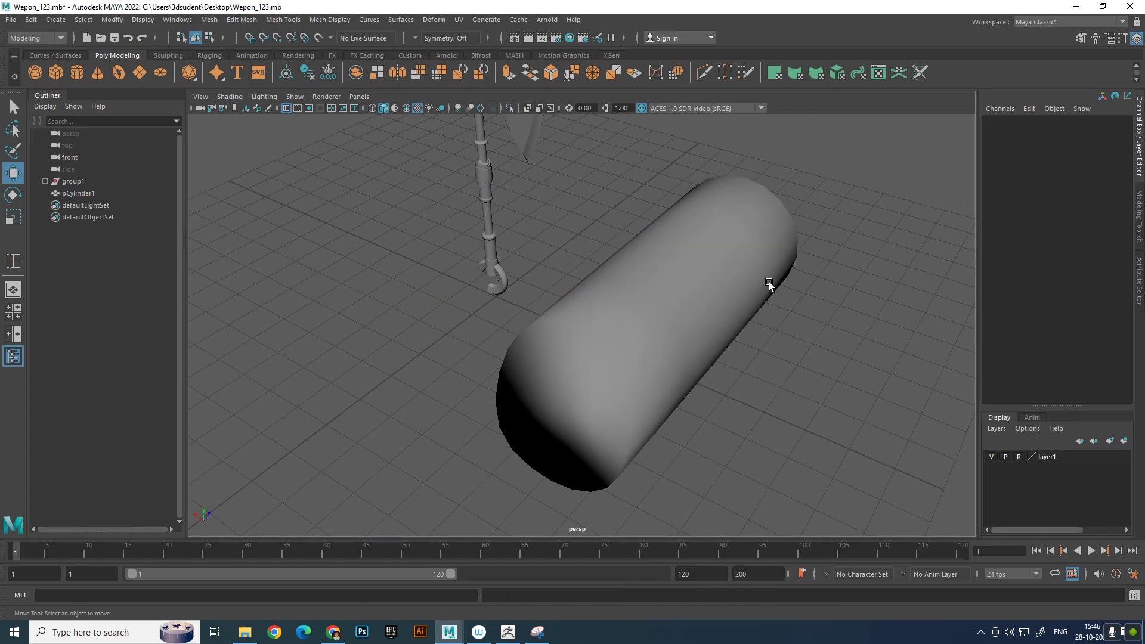
alt+middle_drag(716, 323, 736, 287)
alt+drag(736, 288, 706, 274)
click(655, 320)
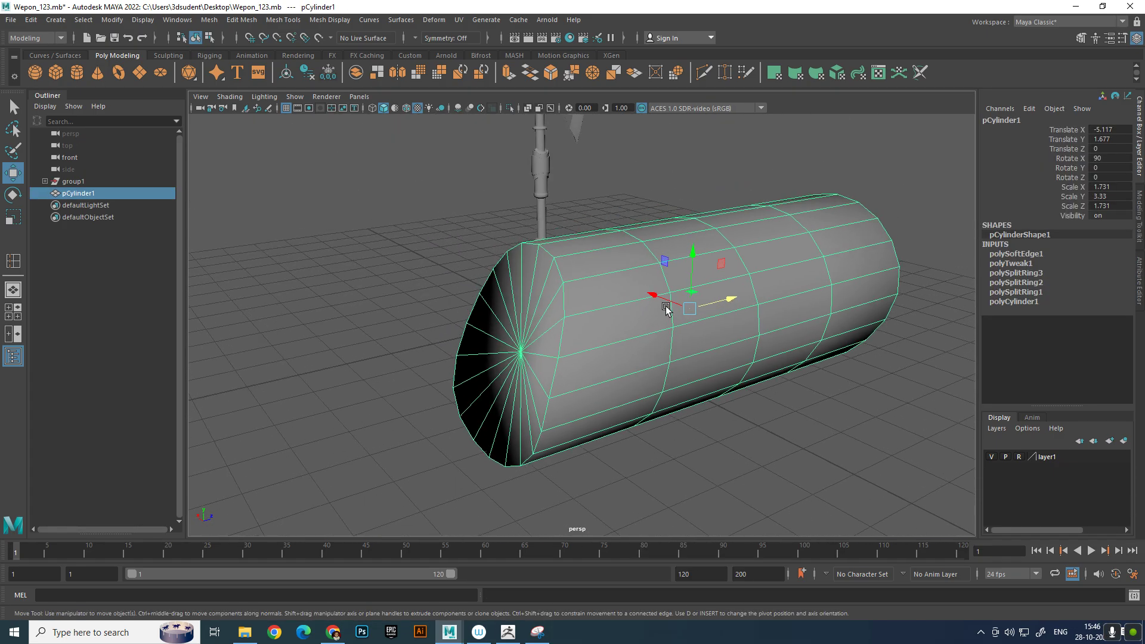
shift+right_drag(704, 294, 701, 295)
shift+right_drag(793, 255, 890, 294)
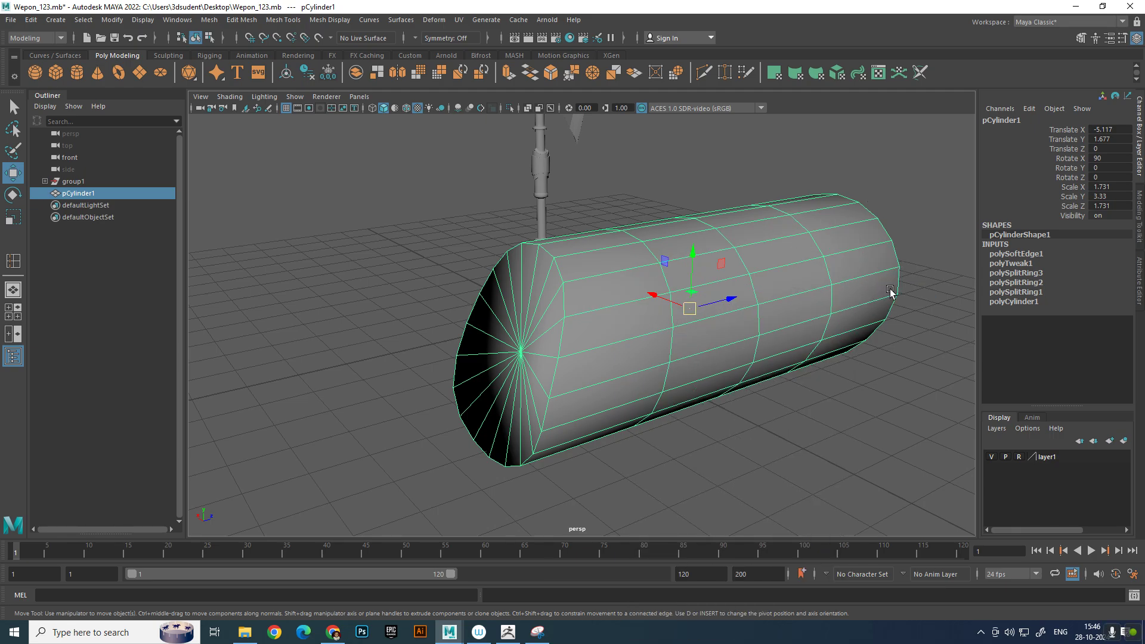
Harden the cylinder's edges for faceted shading, including the lengthwise edge loop along its side
click(820, 483)
click(699, 376)
scroll(818, 352, down, 3)
alt+drag(818, 351, 767, 382)
click(793, 420)
scroll(793, 412, up, 3)
click(733, 335)
right_drag(732, 335, 739, 177)
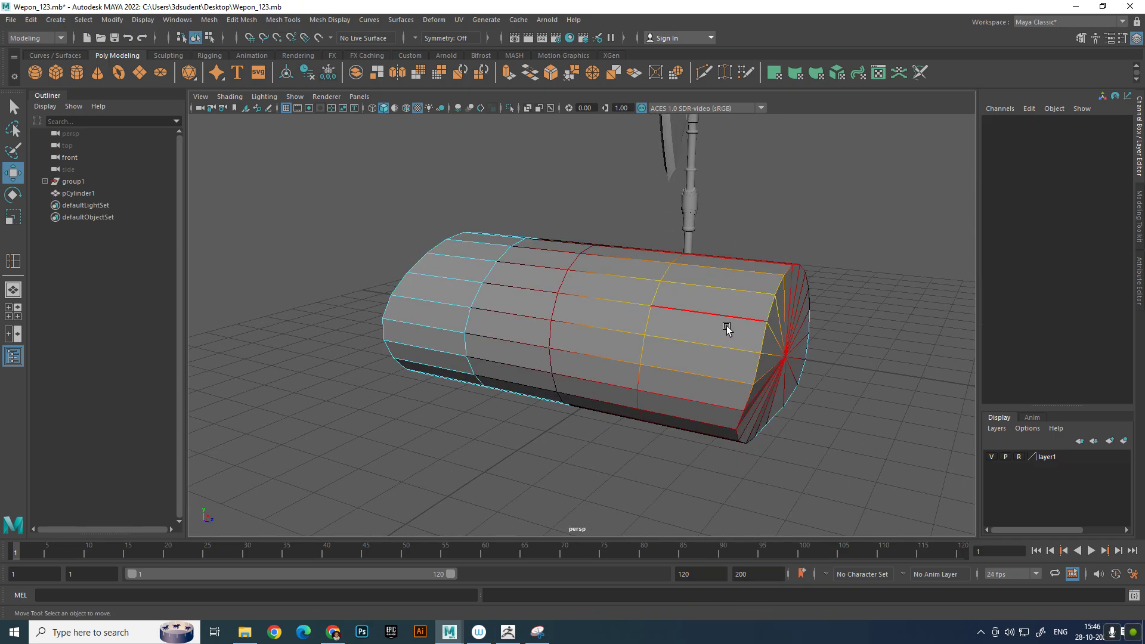
click(729, 352)
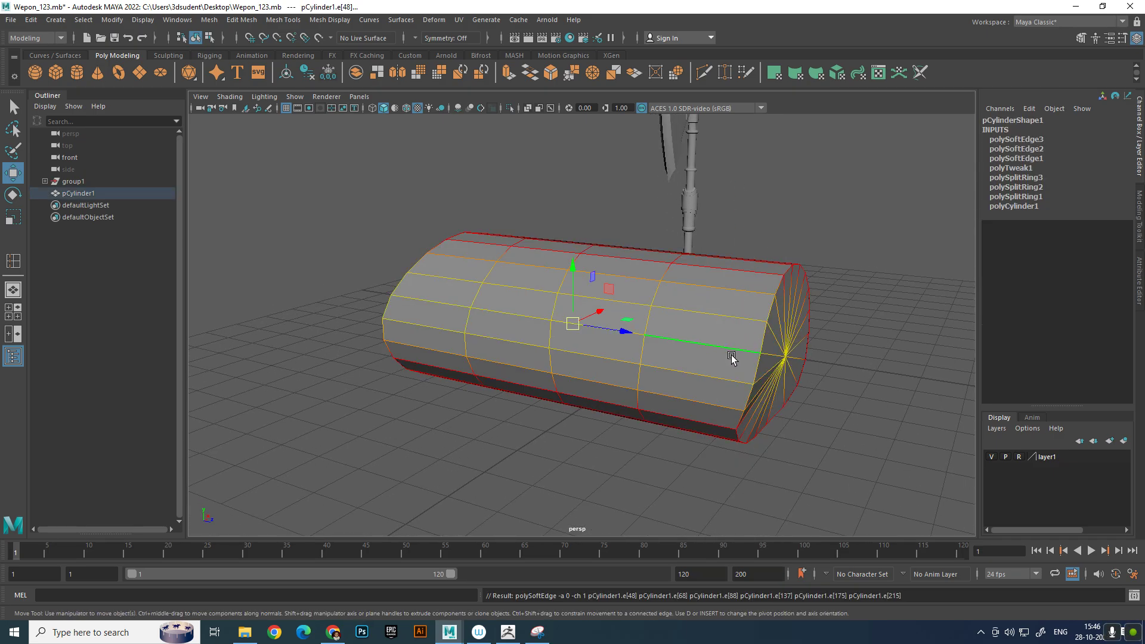
Turn off soft selection and delete a lengthwise edge loop from the cylinder
key(b)
shift+right_drag(826, 349, 768, 369)
alt+drag(768, 368, 640, 374)
right_drag(634, 305, 635, 360)
right_drag(575, 333, 602, 358)
alt+drag(602, 358, 584, 349)
right_drag(595, 306, 564, 327)
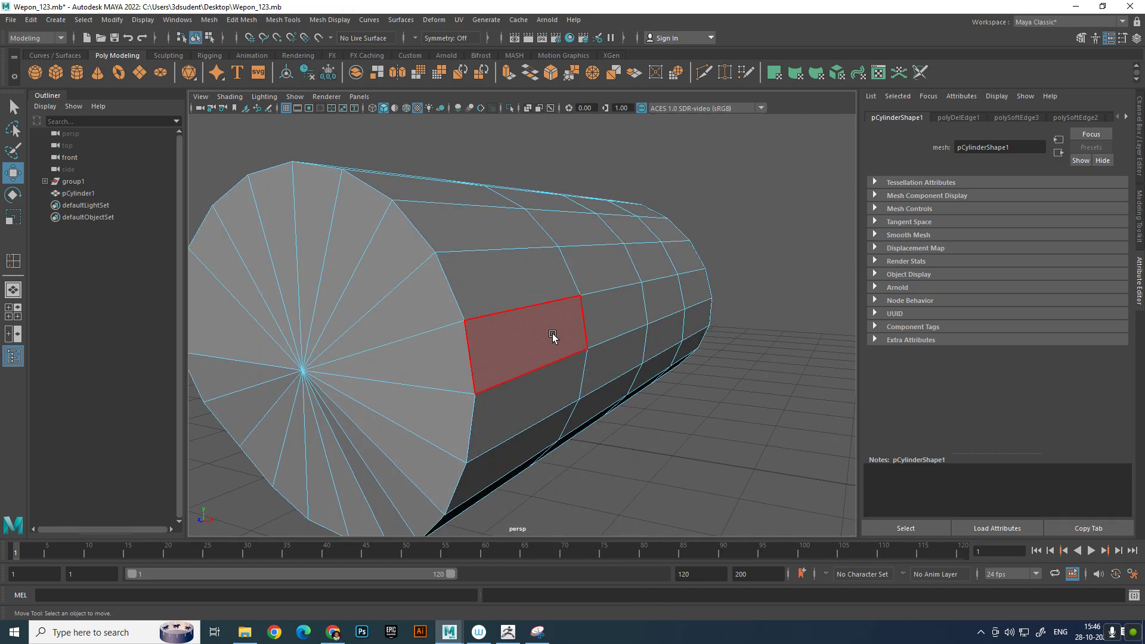
Pull the two adjacent lengthwise edge loops on the cylinder's side outward in X to form a ridge
click(551, 331)
mouse_move(698, 308)
mouse_down()
mouse_move(730, 310)
mouse_move(719, 308)
mouse_up()
right_drag(656, 328, 620, 210)
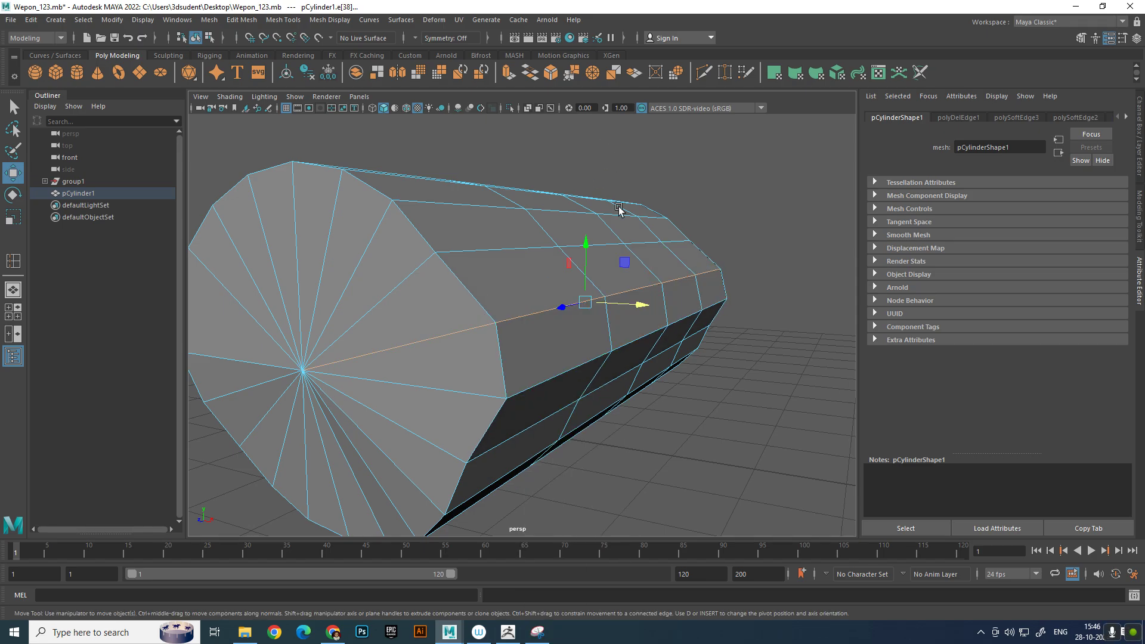
Select the right-side vertices of the cylinder's near section and move them outward in X
scroll(669, 343, down, 5)
click(695, 363)
alt+drag(674, 346, 592, 370)
click(595, 306)
right_drag(595, 305, 488, 276)
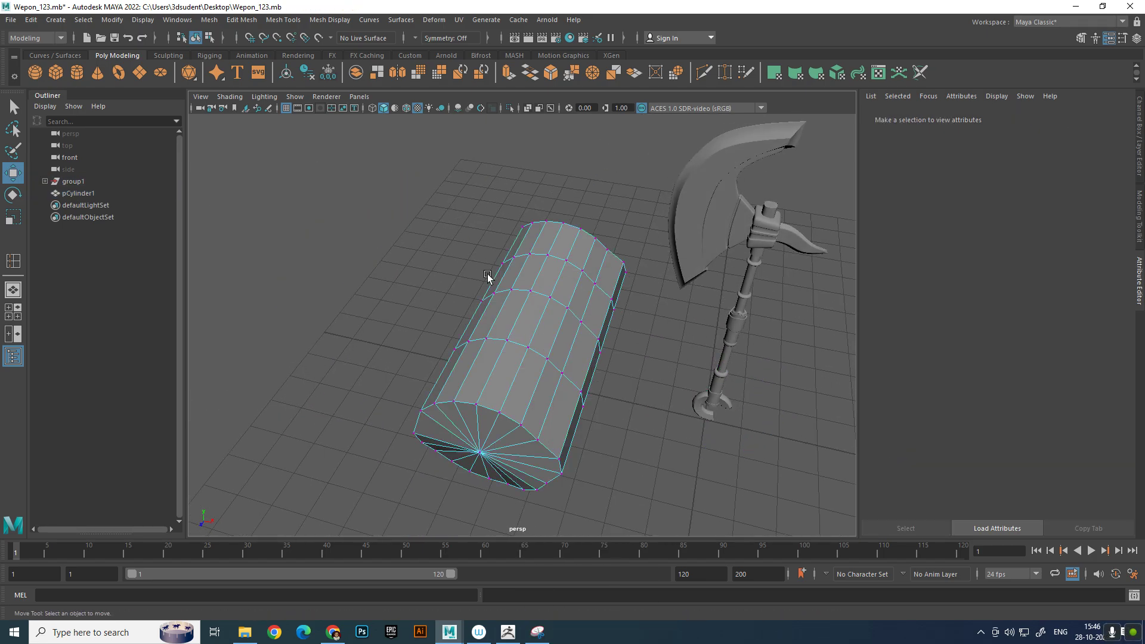
alt+drag(494, 288, 539, 364)
alt+middle_drag(589, 404, 619, 367)
alt+drag(615, 368, 632, 403)
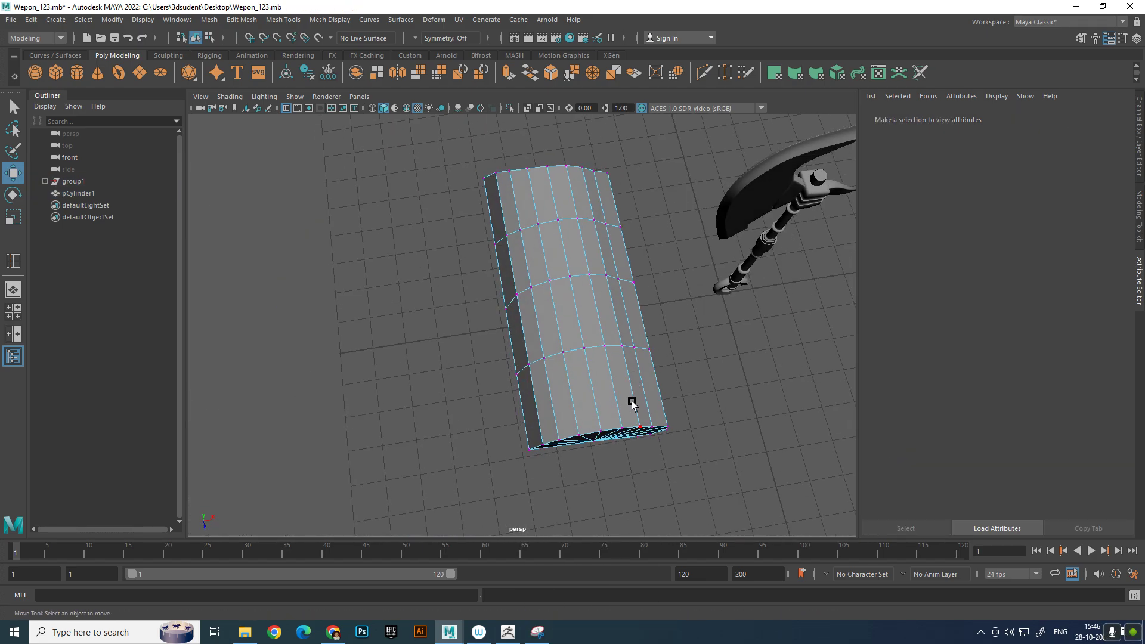
alt+drag(592, 332, 590, 362)
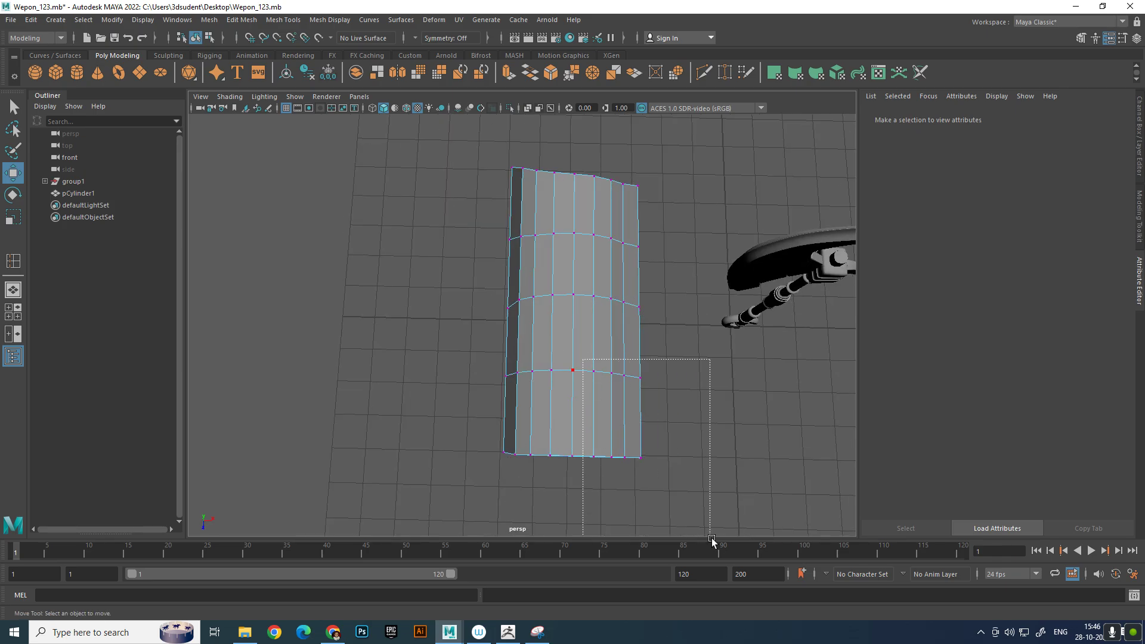
drag(712, 538, 712, 538)
alt+drag(706, 494, 686, 399)
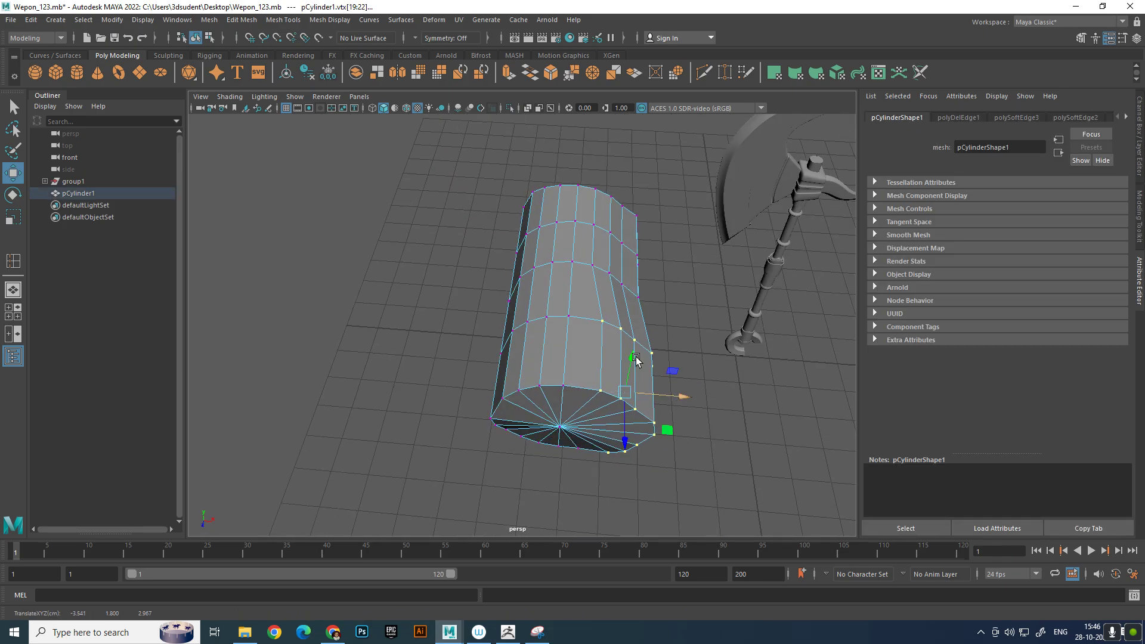
Move the left-side vertices of the cylinder's far section outward in X and back along its length
alt+drag(636, 360, 528, 266)
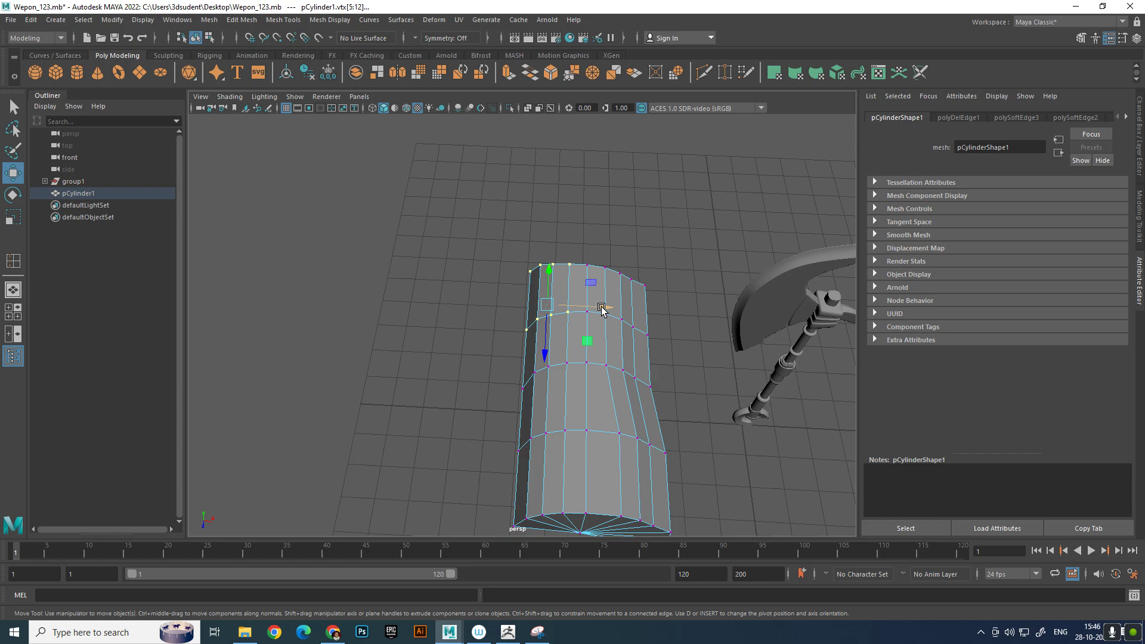
drag(602, 308, 594, 307)
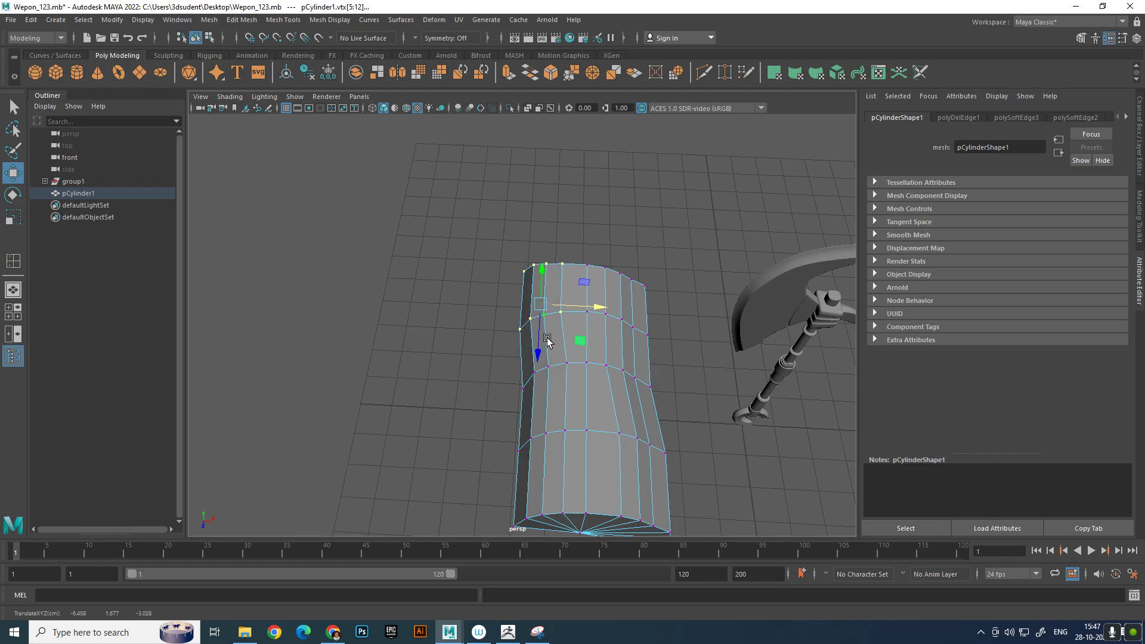
click(675, 365)
right_drag(630, 364, 713, 247)
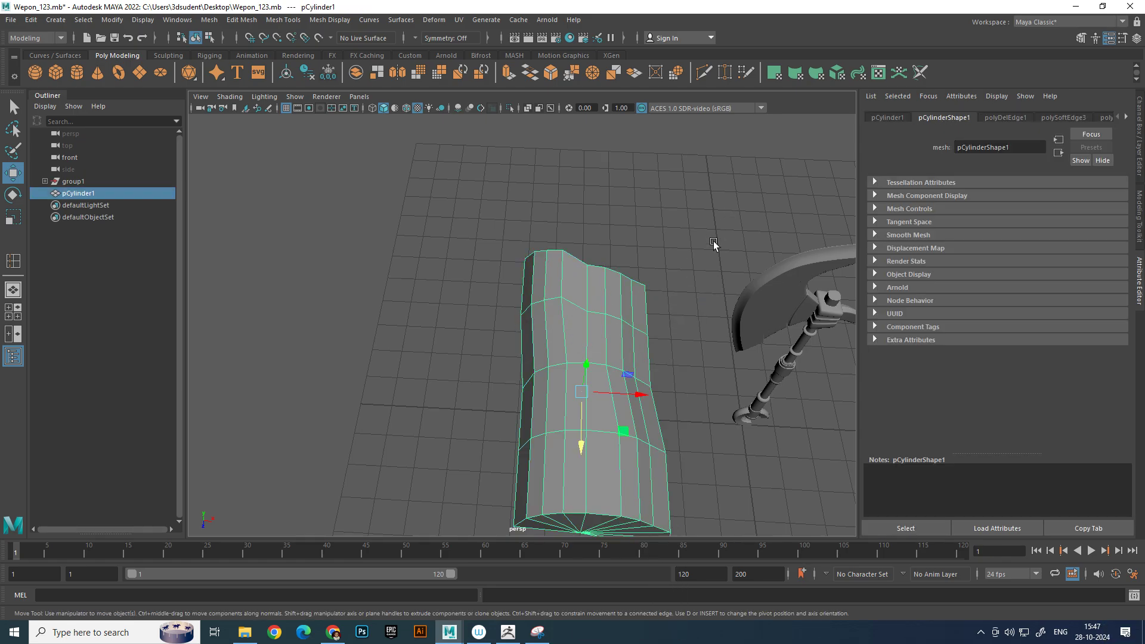
Bevel the middle crosswise edge loop of the cylinder with a fraction of 0.2 and two segments
click(718, 246)
alt+drag(722, 253, 612, 329)
click(561, 427)
right_drag(612, 329, 613, 268)
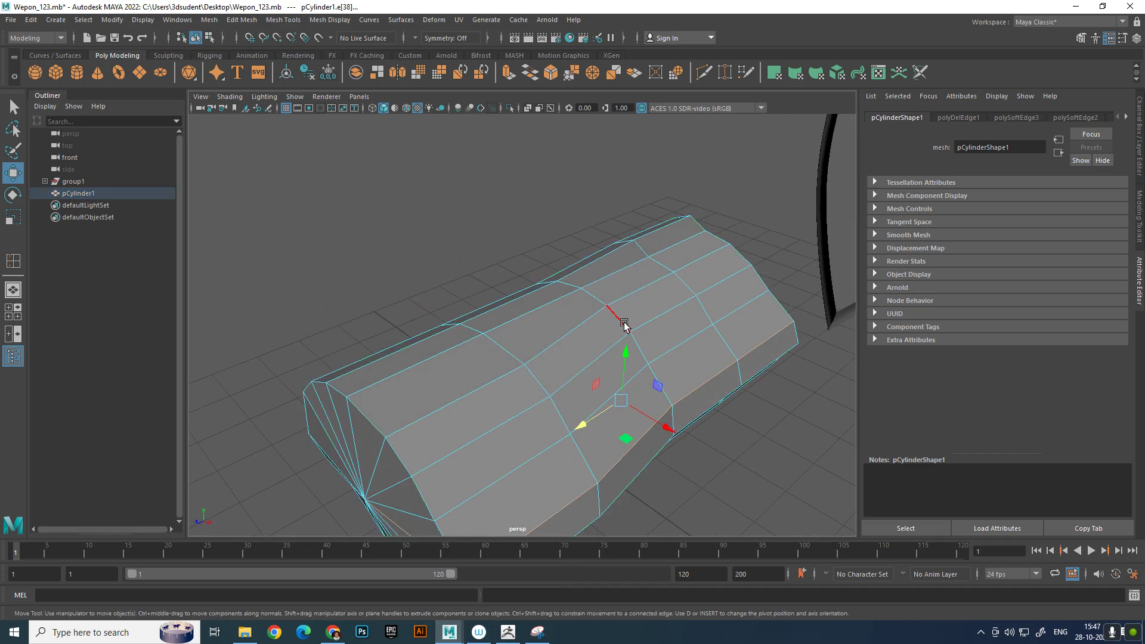
shift+right_drag(637, 353, 682, 352)
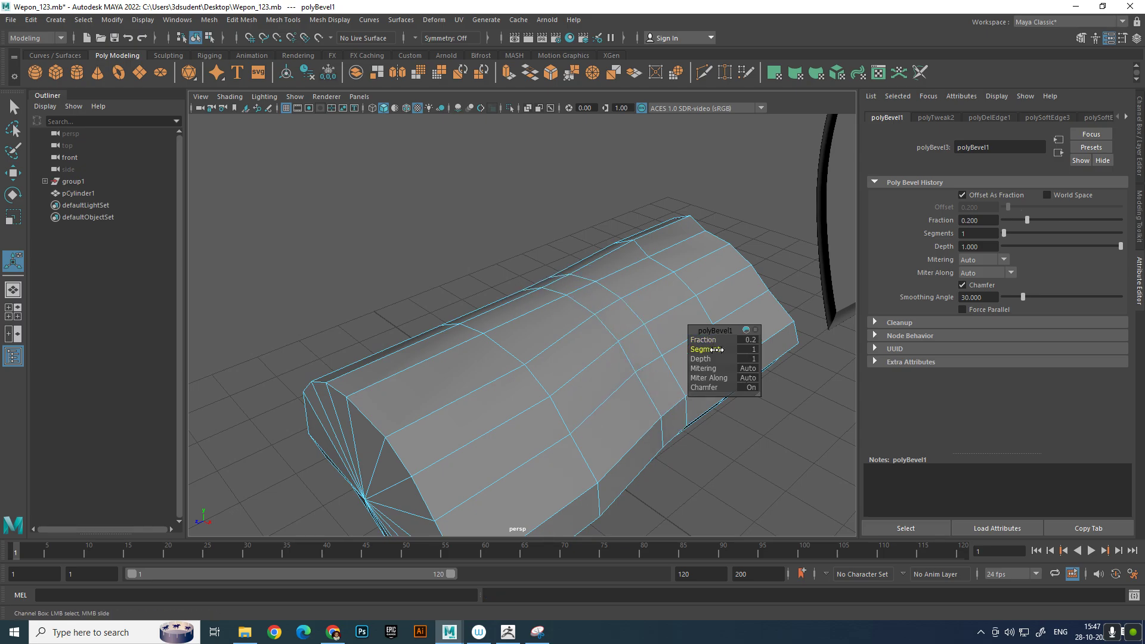
key(q)
Push the top edges of the cylinder's middle crosswise loop down to cut a V-shaped notch
right_drag(626, 305, 757, 230)
scroll(651, 267, up, 4)
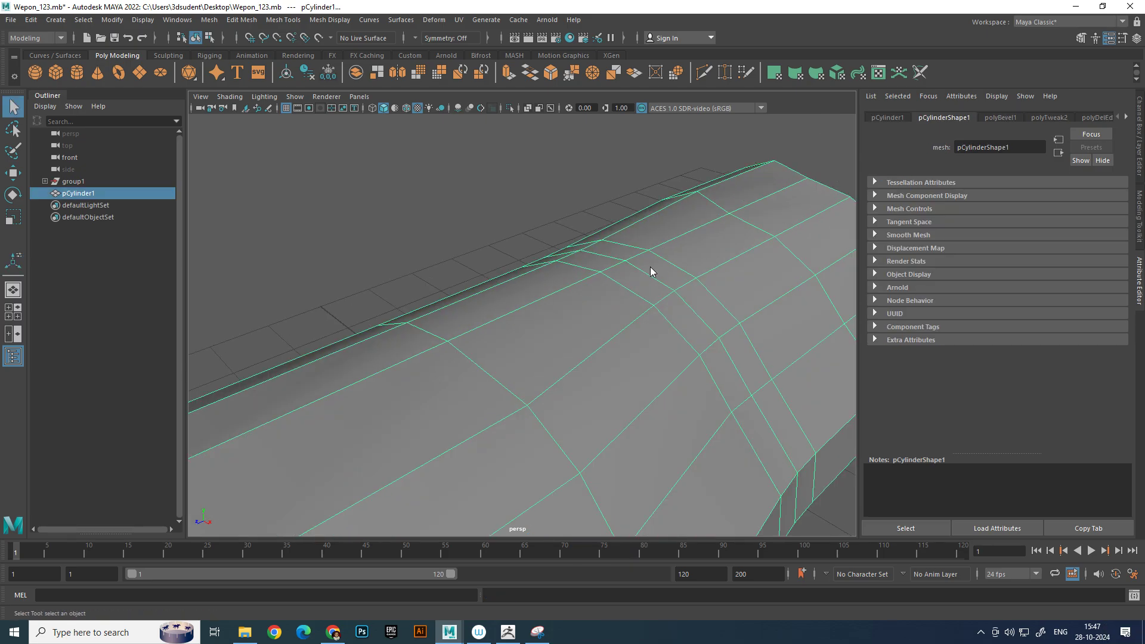
right_drag(650, 266, 649, 227)
alt+drag(624, 263, 589, 279)
click(588, 281)
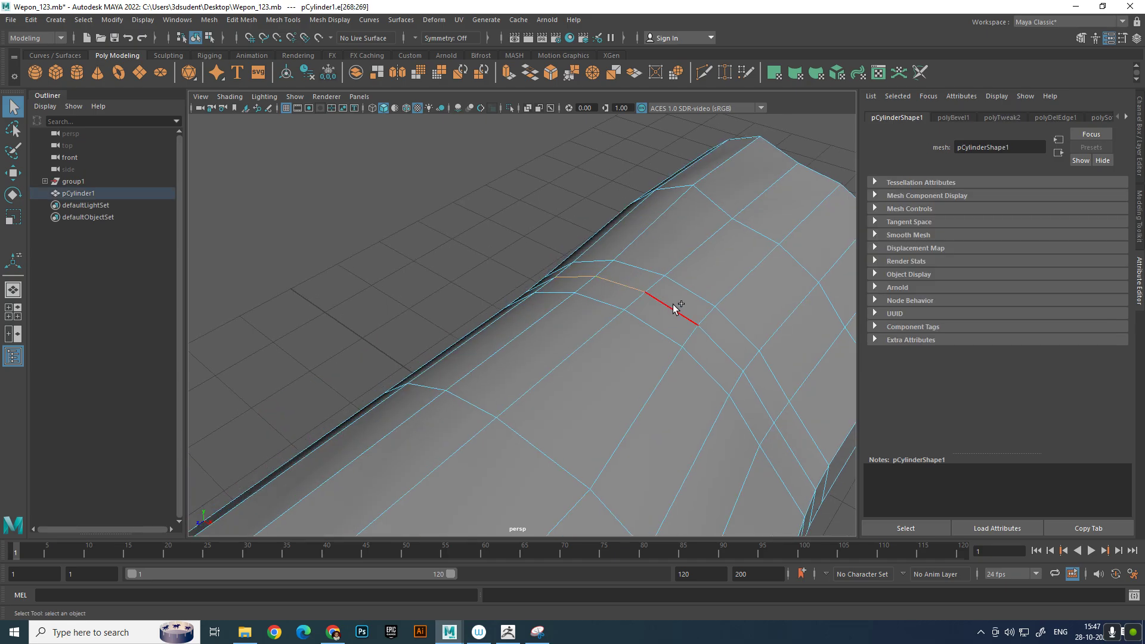
scroll(701, 334, down, 4)
alt+drag(698, 332, 614, 324)
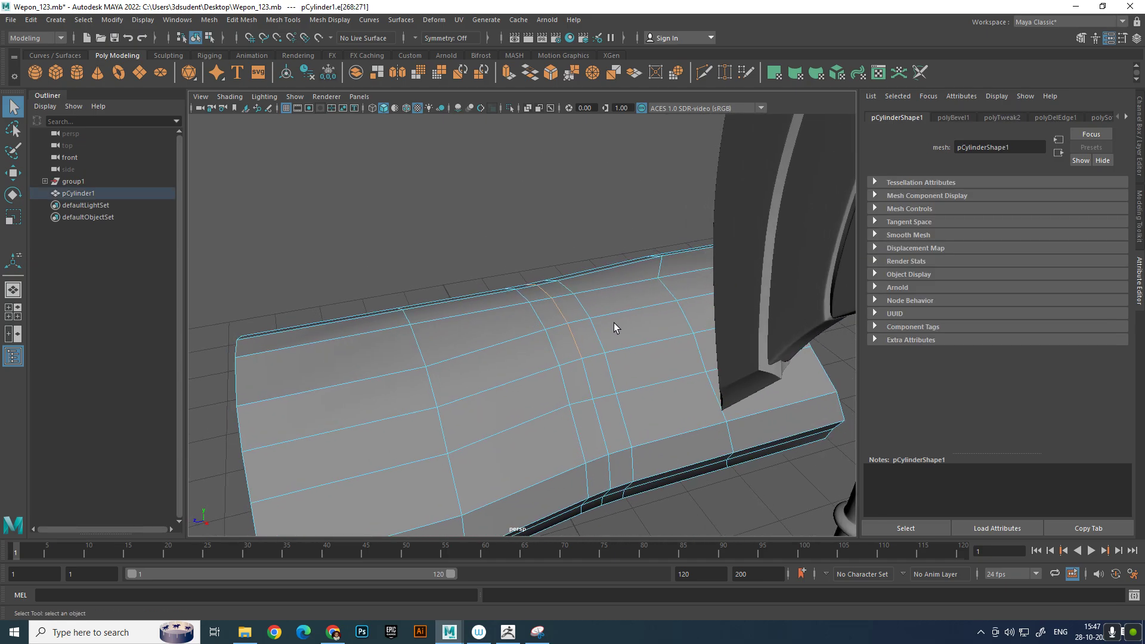
key(w)
middle_drag(564, 276, 558, 283)
right_drag(609, 293, 736, 209)
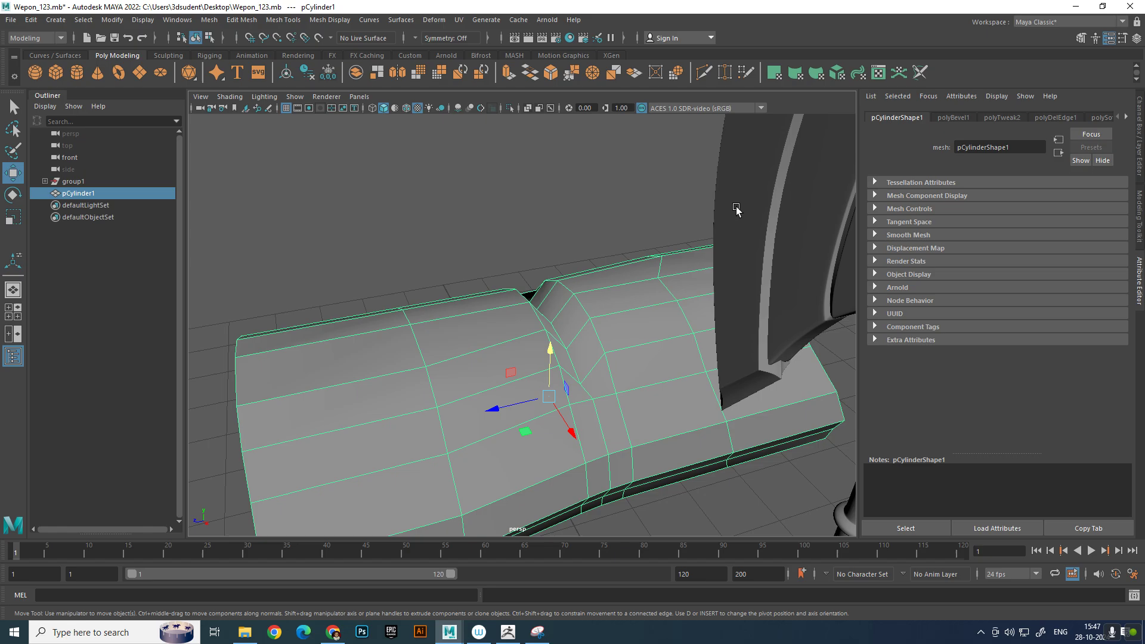
Bevel the edges along the bottom of the notch with a fraction of 0.1
click(662, 206)
alt+drag(614, 281, 614, 382)
click(614, 382)
scroll(614, 382, up, 4)
alt+middle_drag(616, 381, 622, 313)
right_drag(622, 313, 606, 264)
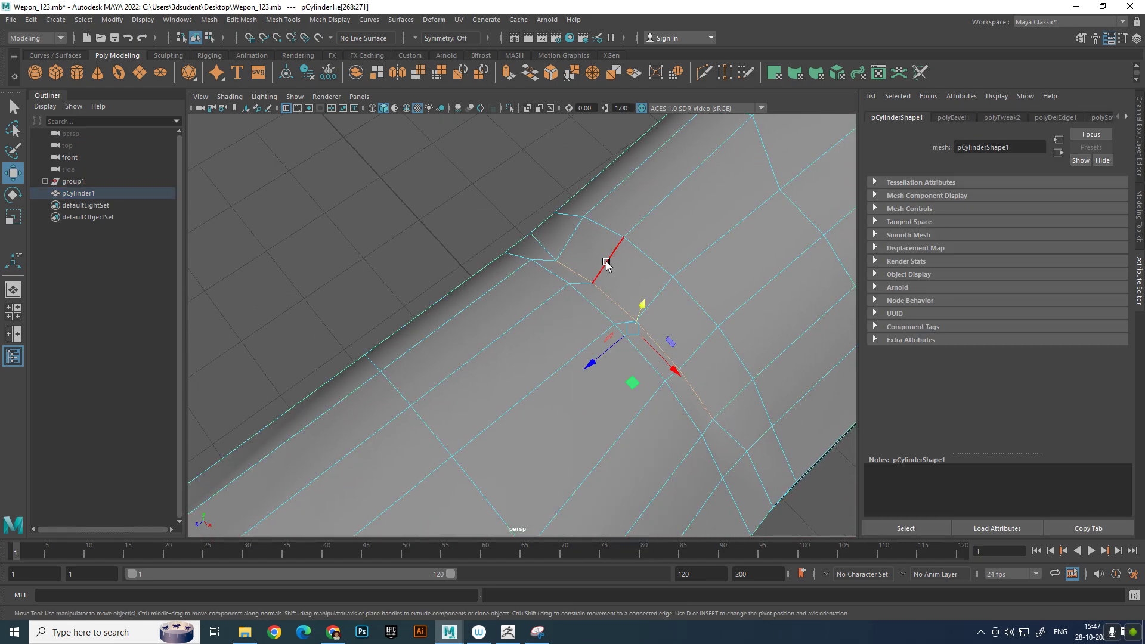
shift+right_click(764, 350)
click(827, 352)
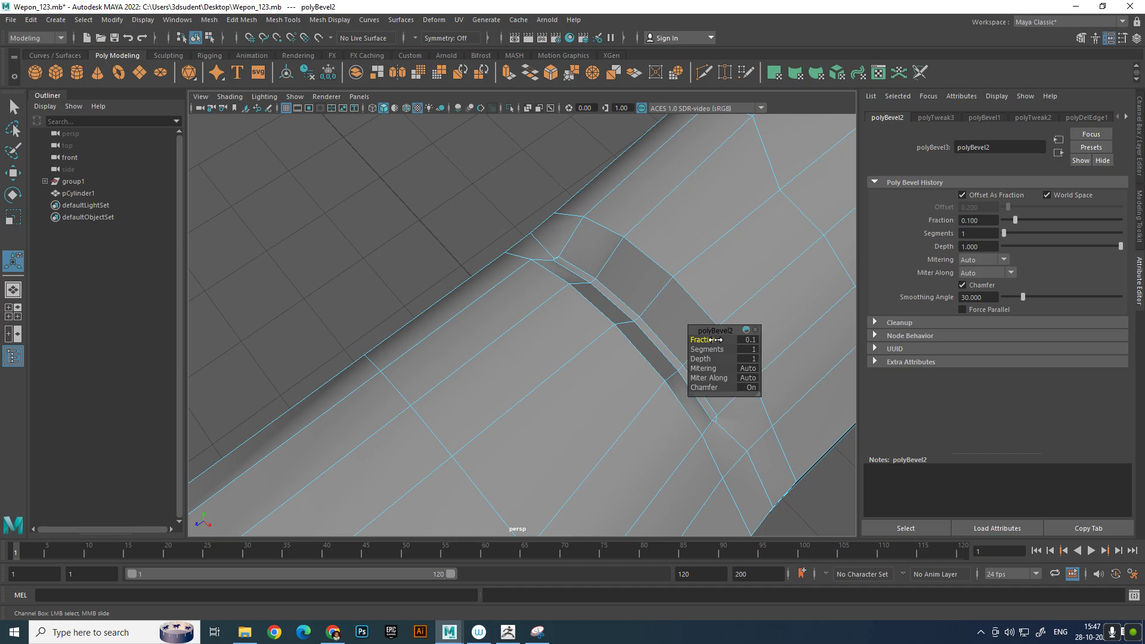
right_drag(651, 289, 704, 271)
key(q)
click(567, 182)
Select the whole axe group and wrap it in a new parent group
scroll(582, 216, down, 5)
alt+drag(581, 216, 624, 209)
alt+middle_drag(623, 209, 614, 223)
scroll(656, 224, down, 5)
alt+drag(664, 223, 674, 249)
key(Up)
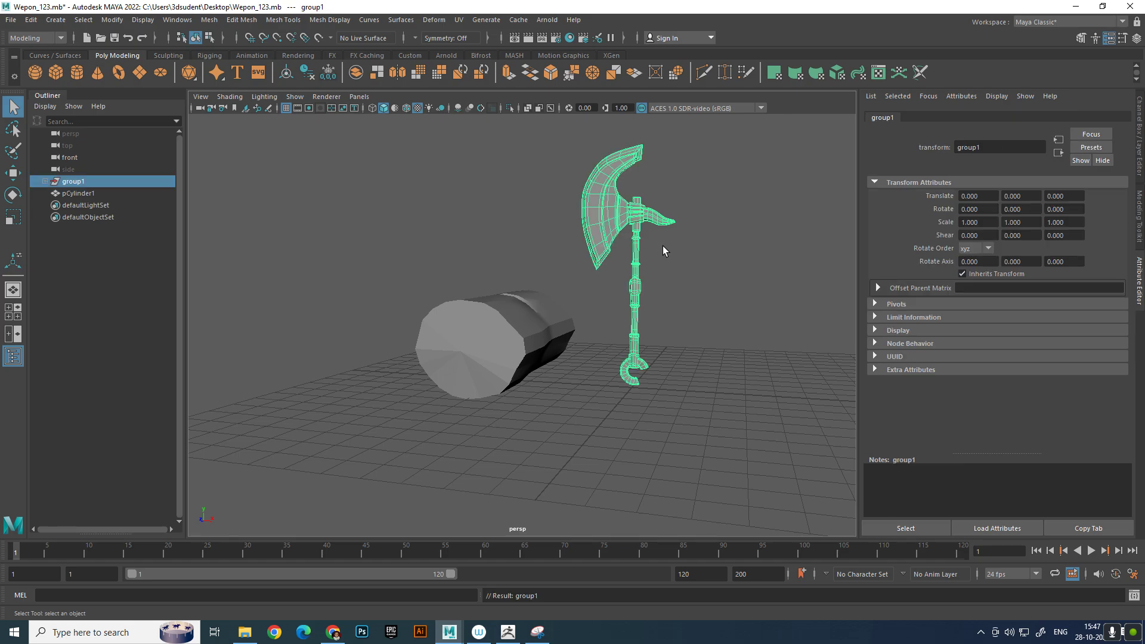
key(ctrl+g)
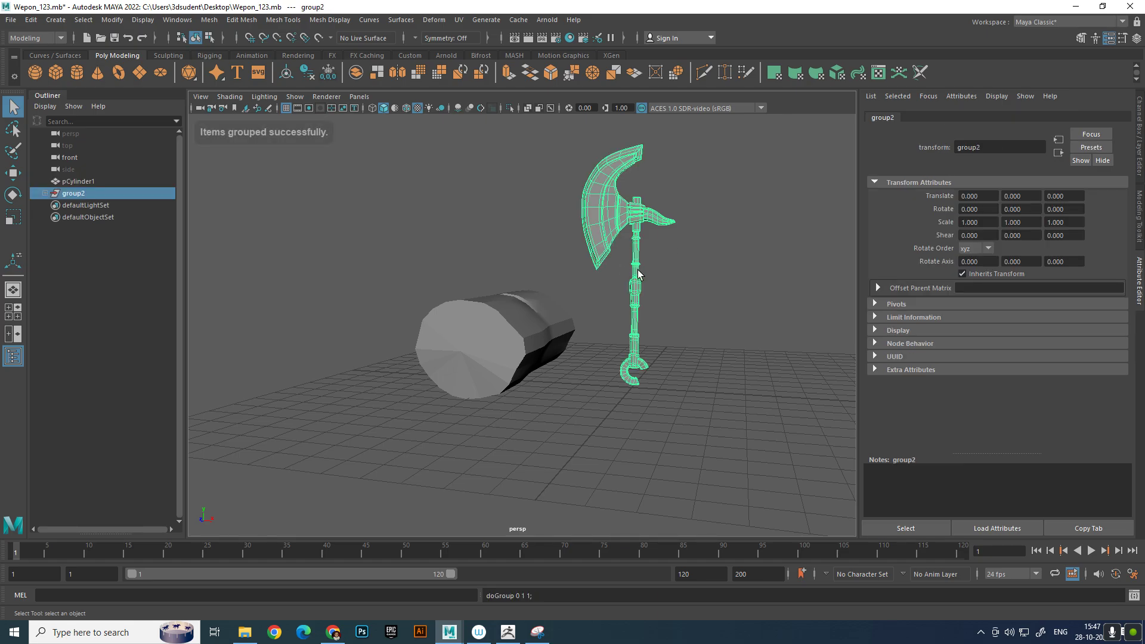
Raise the new axe group and rotate it until the handle lies nearly horizontal with the blade over the log
key(w)
mouse_move(633, 321)
mouse_down()
mouse_move(647, 271)
mouse_move(646, 330)
mouse_up()
key(e)
drag(660, 368, 595, 323)
alt+drag(648, 365, 634, 332)
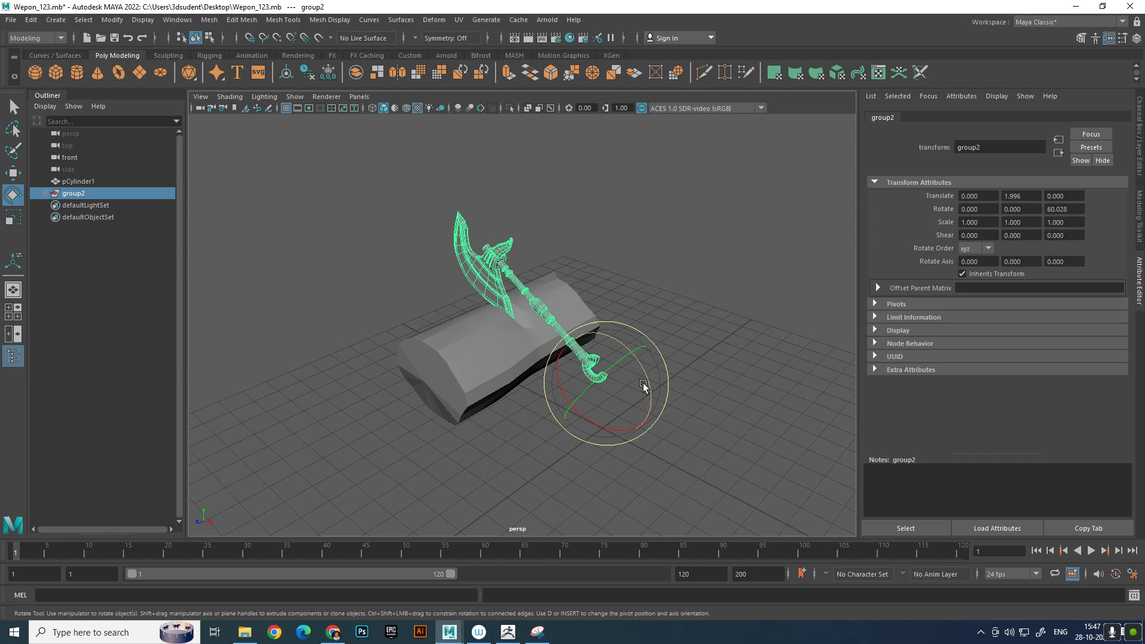
drag(644, 388, 686, 261)
key(w)
click(754, 329)
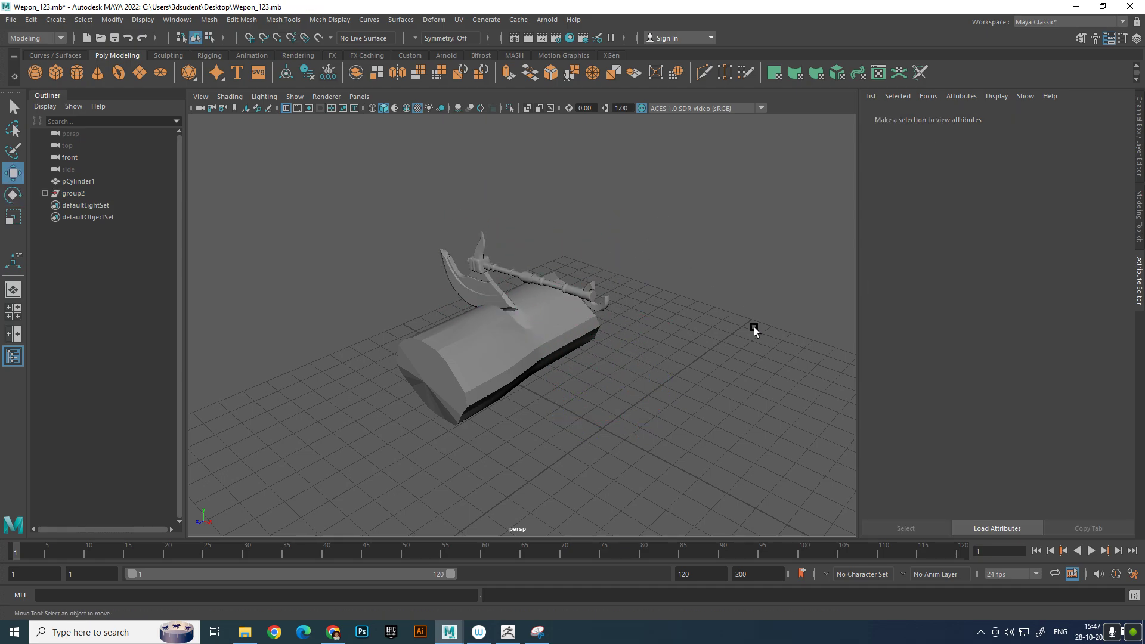
Move the inner axe group about 0.19 in X and -1.53 in Y so the blade sits in the notch
scroll(754, 329, up, 5)
scroll(775, 284, down, 5)
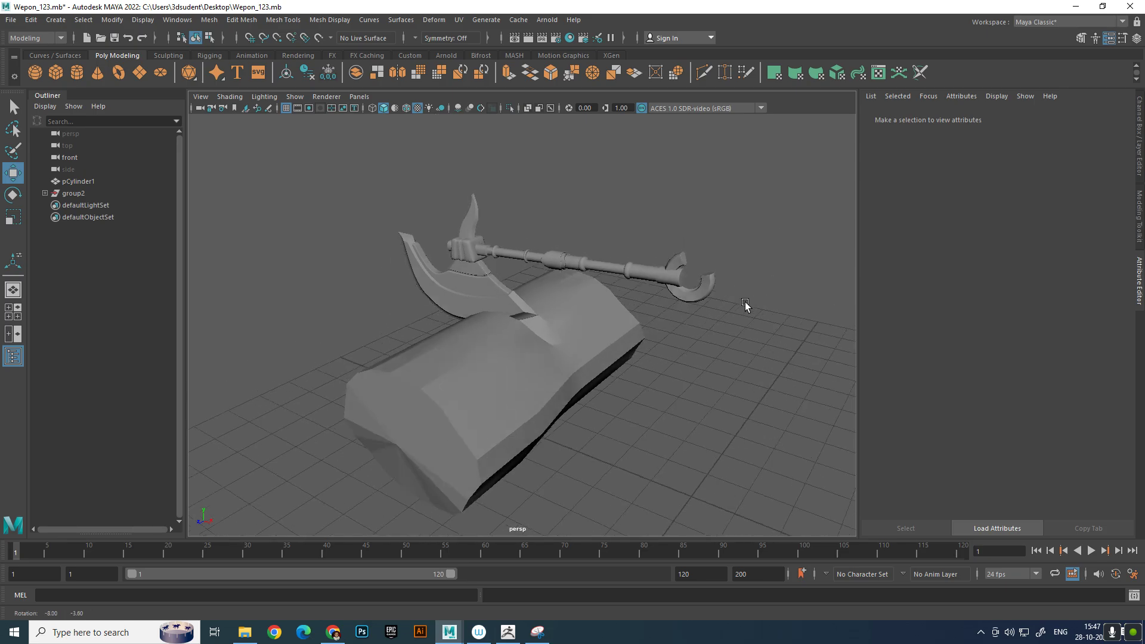
click(703, 288)
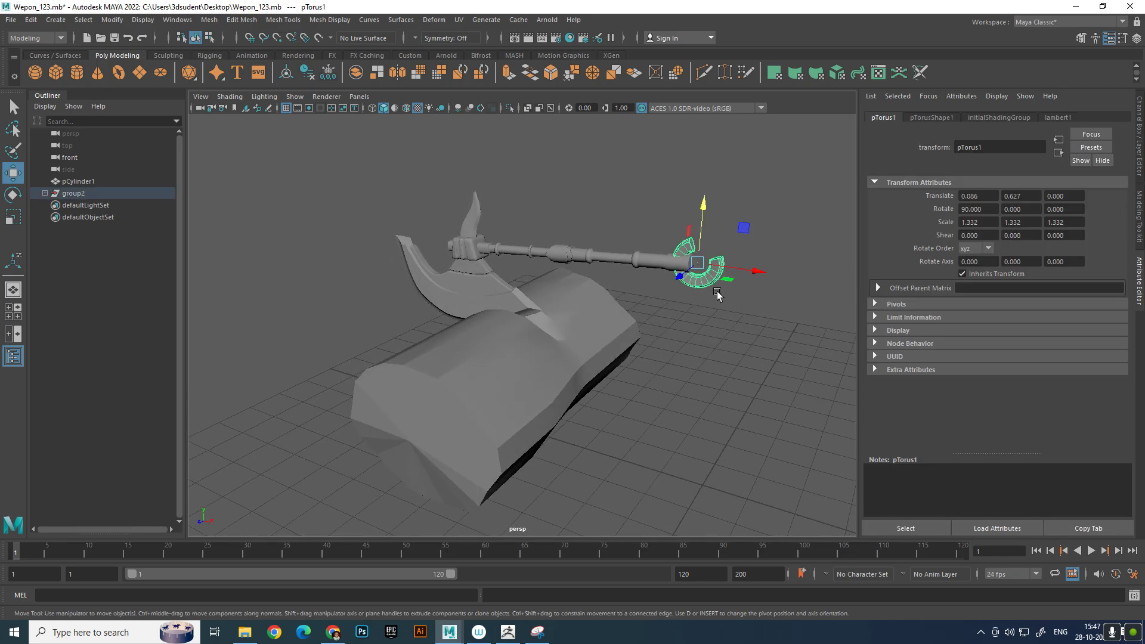
key(Up)
drag(761, 275, 844, 282)
drag(817, 230, 835, 216)
alt+drag(807, 267, 665, 256)
alt+right_drag(665, 257, 685, 306)
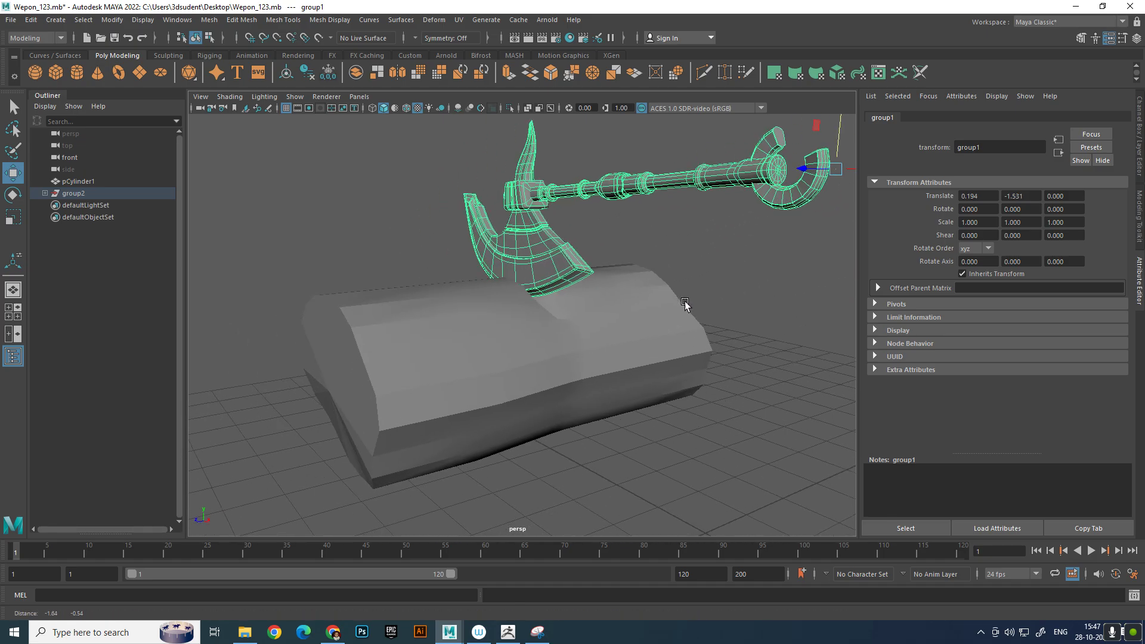
Shift the axe group about -0.06 in Z to line the blade up with the notch
alt+drag(685, 307, 646, 312)
click(645, 313)
alt+middle_drag(644, 313, 641, 348)
alt+drag(641, 349, 583, 302)
click(570, 236)
key(Up)
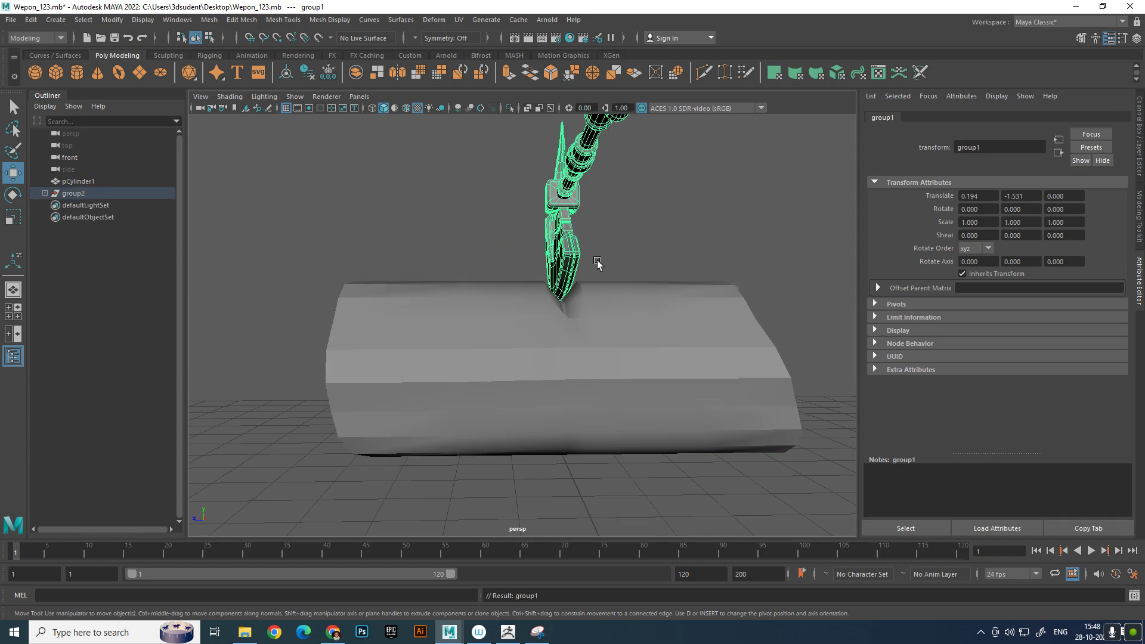
scroll(587, 203, down, 5)
scroll(595, 270, up, 6)
alt+middle_drag(606, 238, 635, 262)
scroll(618, 224, down, 2)
click(692, 338)
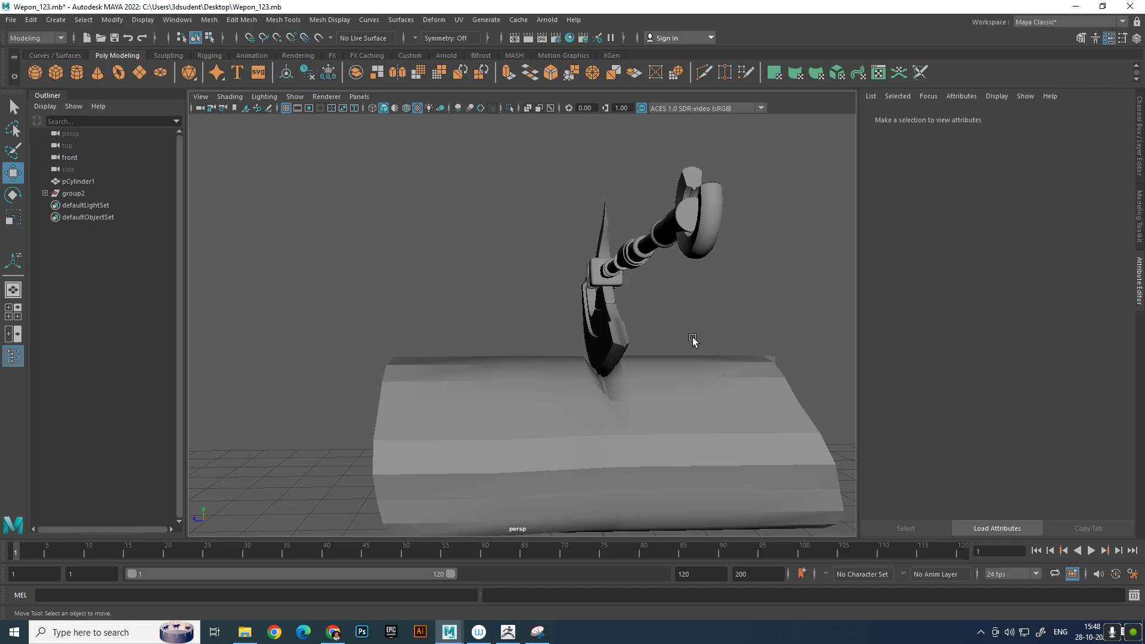
Soften all edges of the log cylinder
click(724, 382)
shift+right_drag(724, 377, 780, 339)
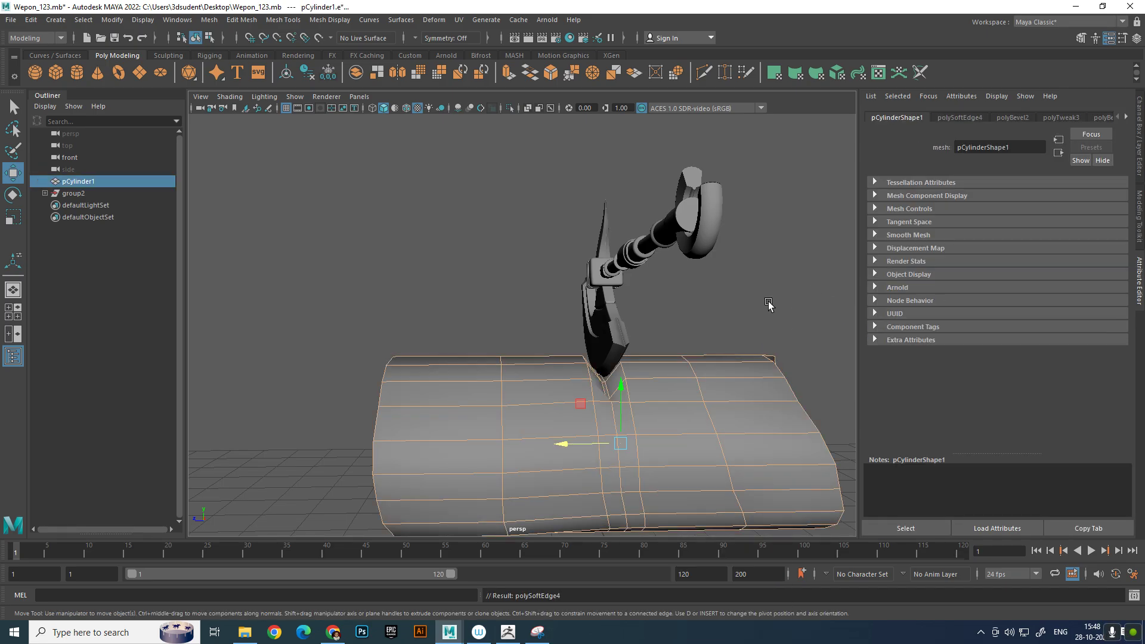
click(768, 307)
Insert a supporting edge loop close to each end cap of the log
alt+middle_drag(761, 334, 728, 293)
alt+drag(730, 297, 701, 358)
click(701, 358)
shift+right_drag(726, 315, 689, 341)
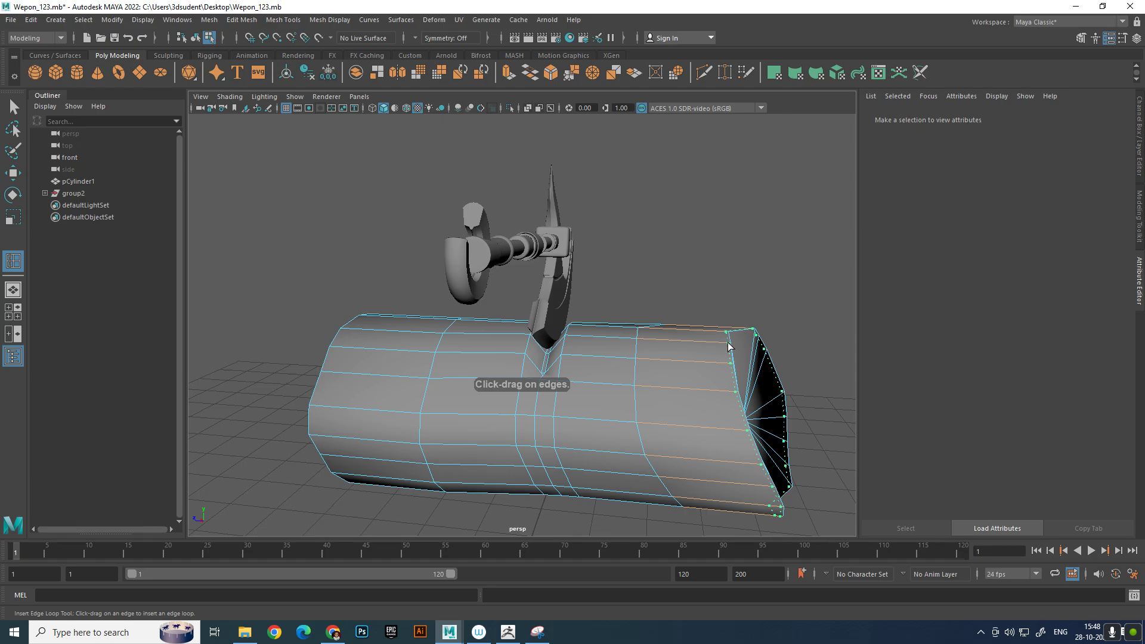
click(729, 347)
alt+drag(729, 347, 562, 385)
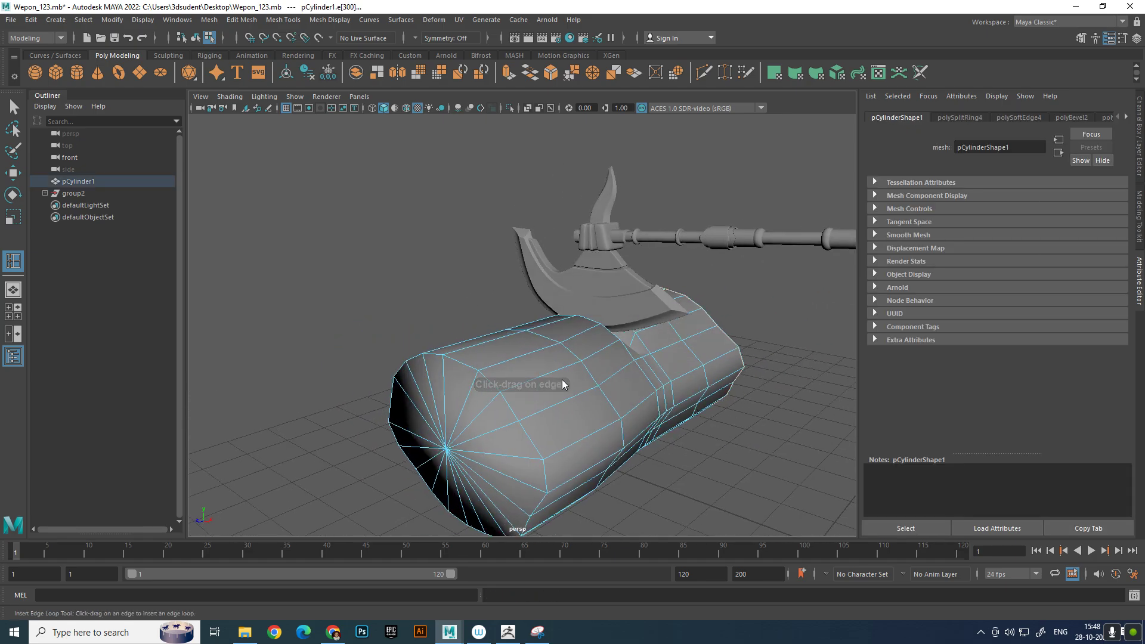
click(512, 391)
key(w)
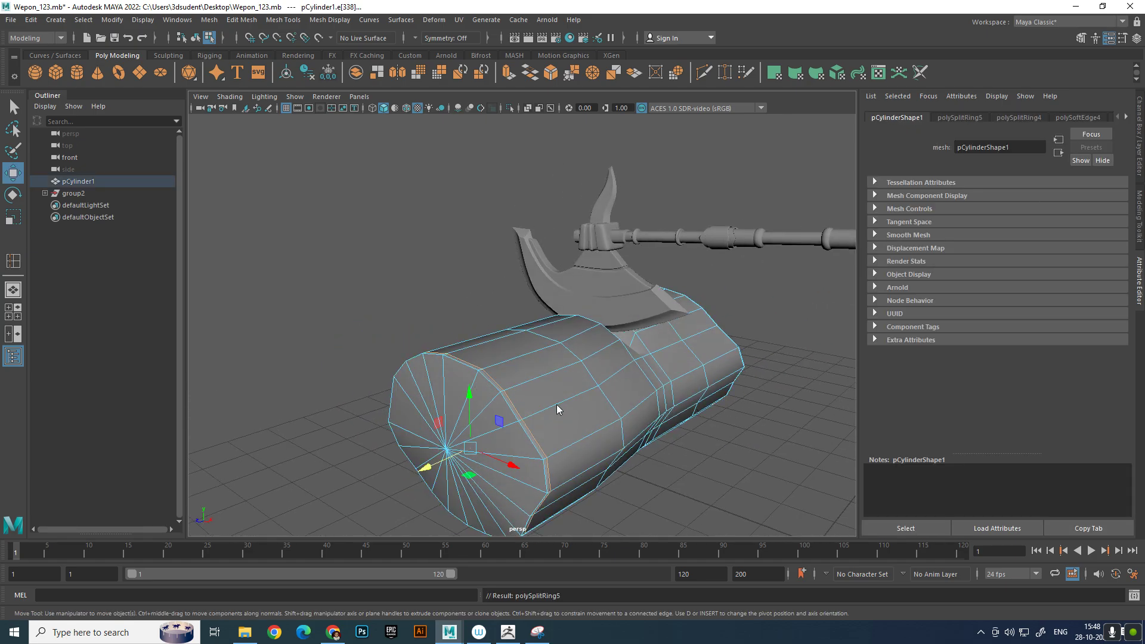
key(F8)
click(764, 424)
alt+drag(642, 361, 617, 344)
scroll(631, 448, up, 4)
click(542, 330)
key(F9)
click(569, 341)
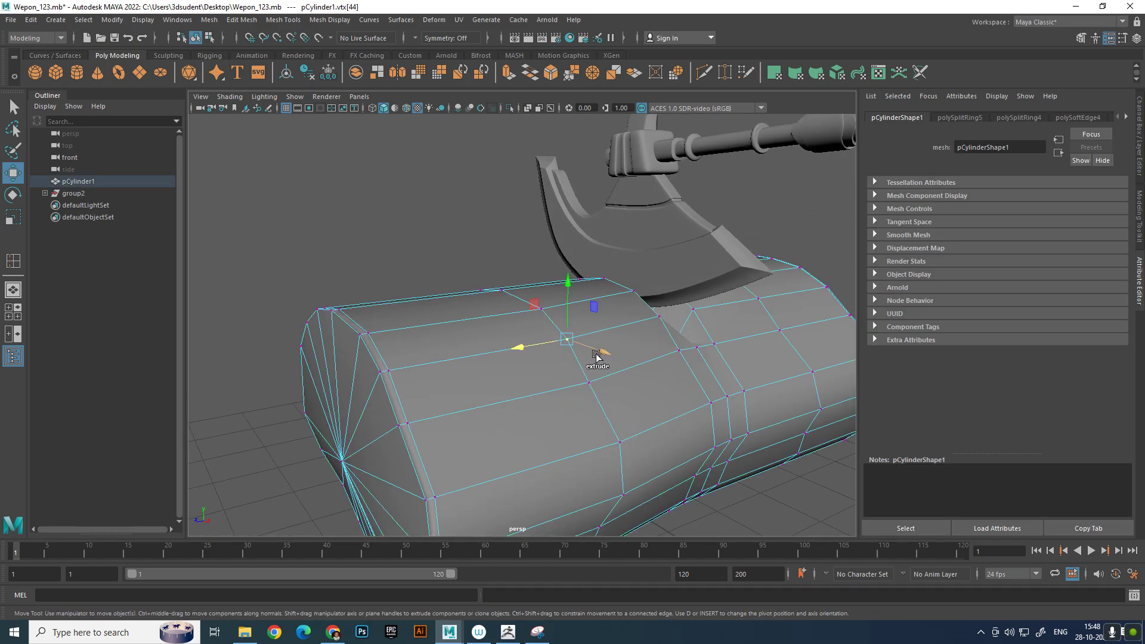
shift+right_drag(597, 356, 583, 324)
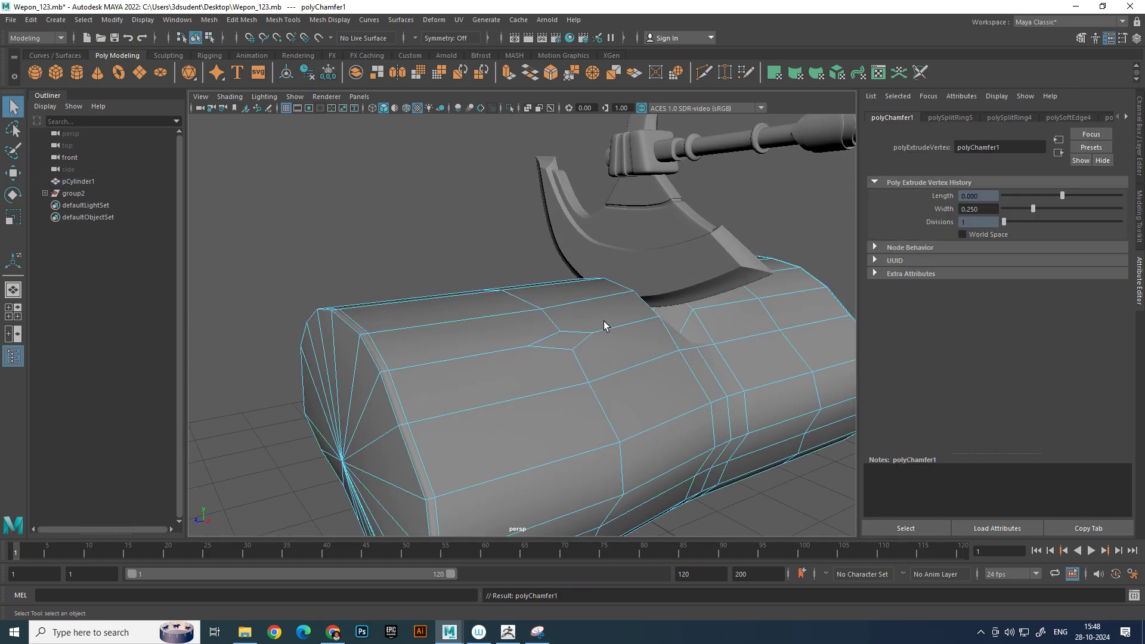
key(ctrl+z)
key(ctrl+z)
key(ctrl+z)
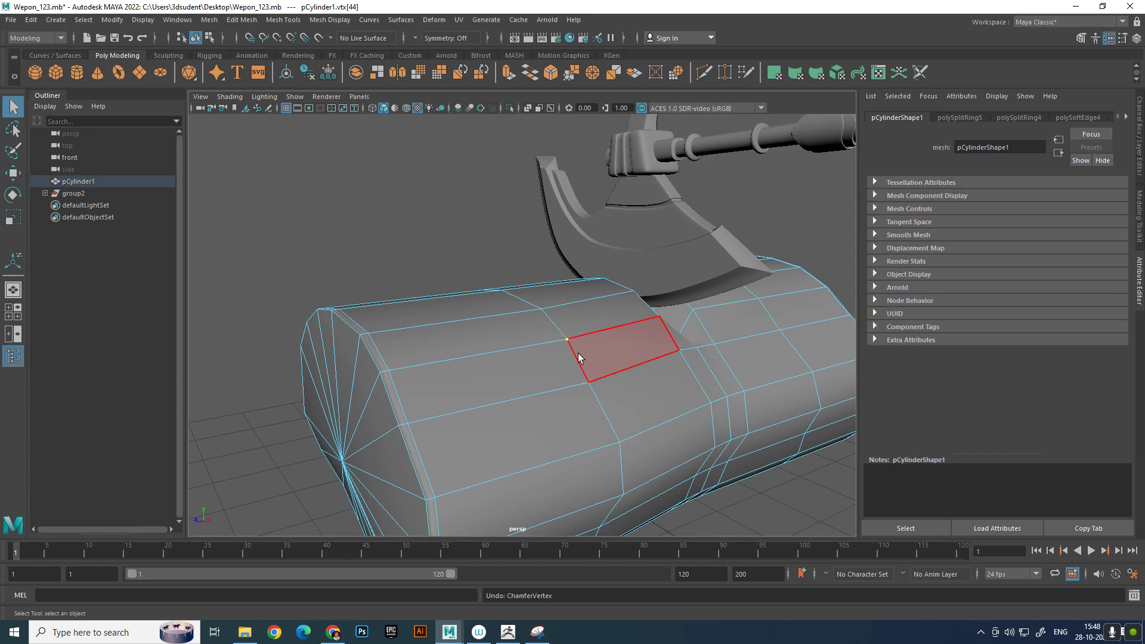
Insert two crosswise edge loops in the log's near half, one on each side of the existing loop
key(F10)
click(488, 352)
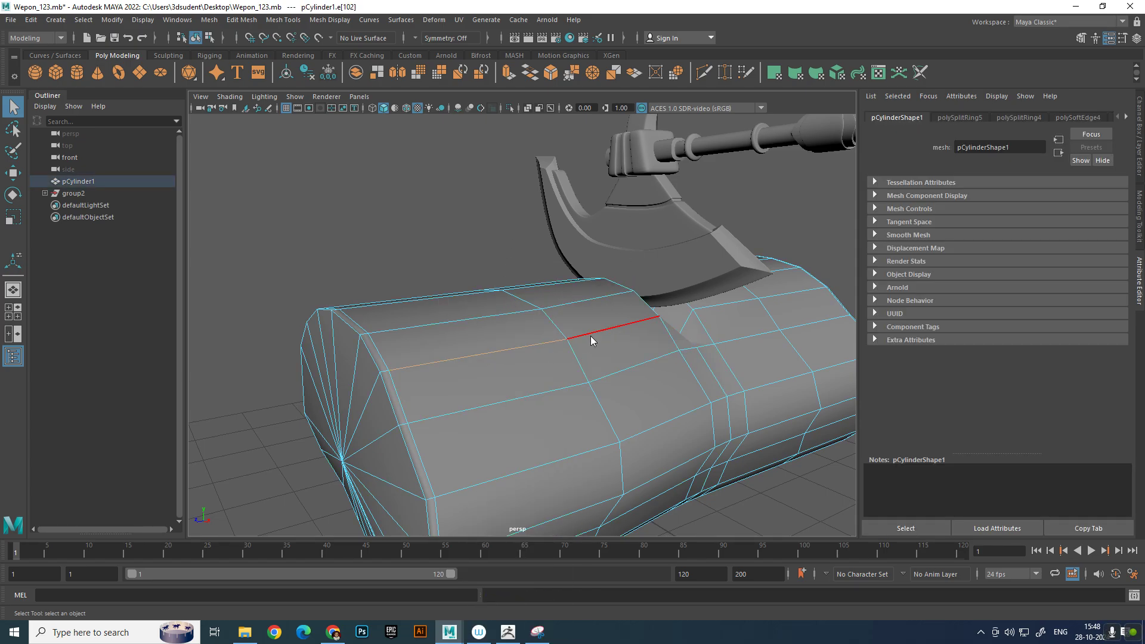
ctrl+right_drag(591, 338, 676, 404)
scroll(596, 343, down, 5)
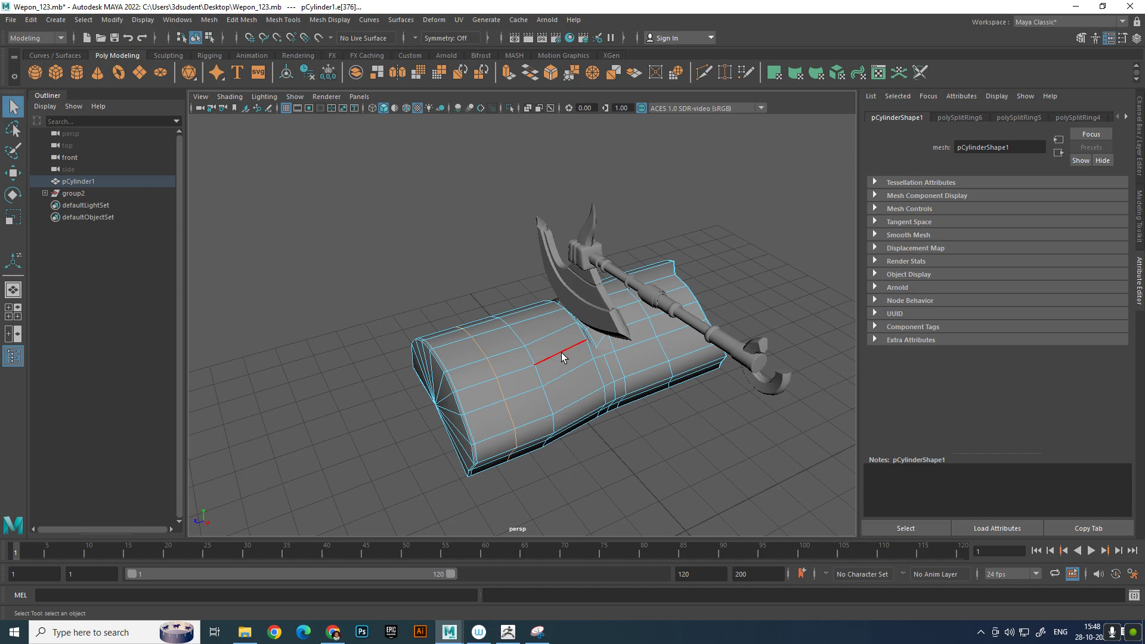
ctrl+right_drag(606, 346, 655, 401)
alt+drag(655, 401, 652, 359)
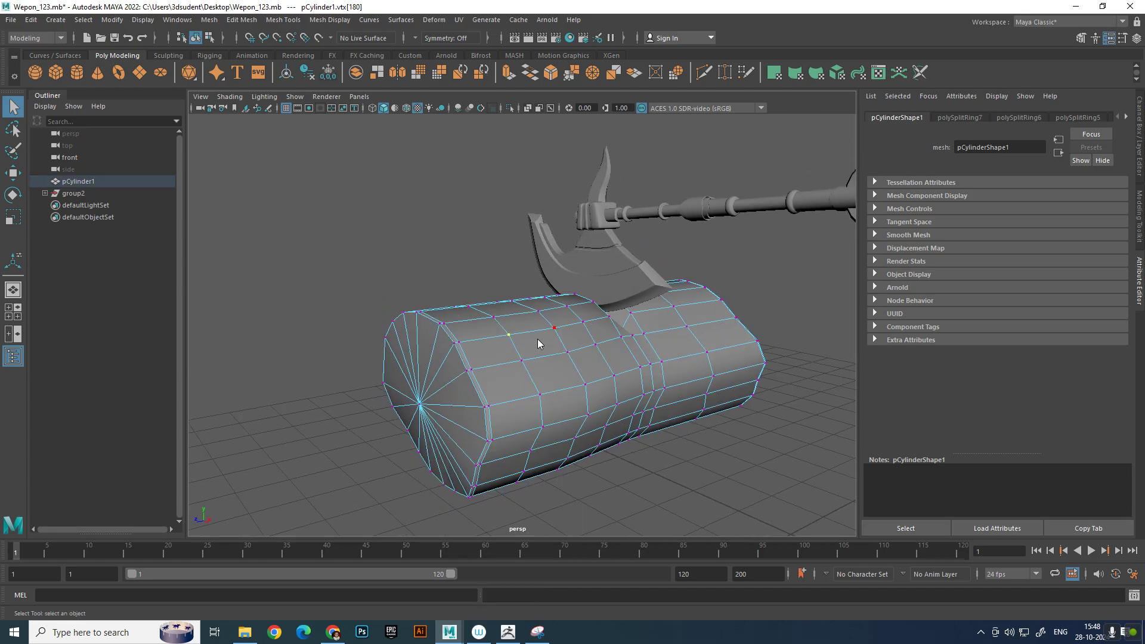
Chamfer an upper vertex on the new loop nearest the log's near end with a width of 0.65
shift+right_drag(538, 339, 606, 338)
alt+right_drag(496, 357, 614, 352)
alt+middle_drag(614, 352, 665, 310)
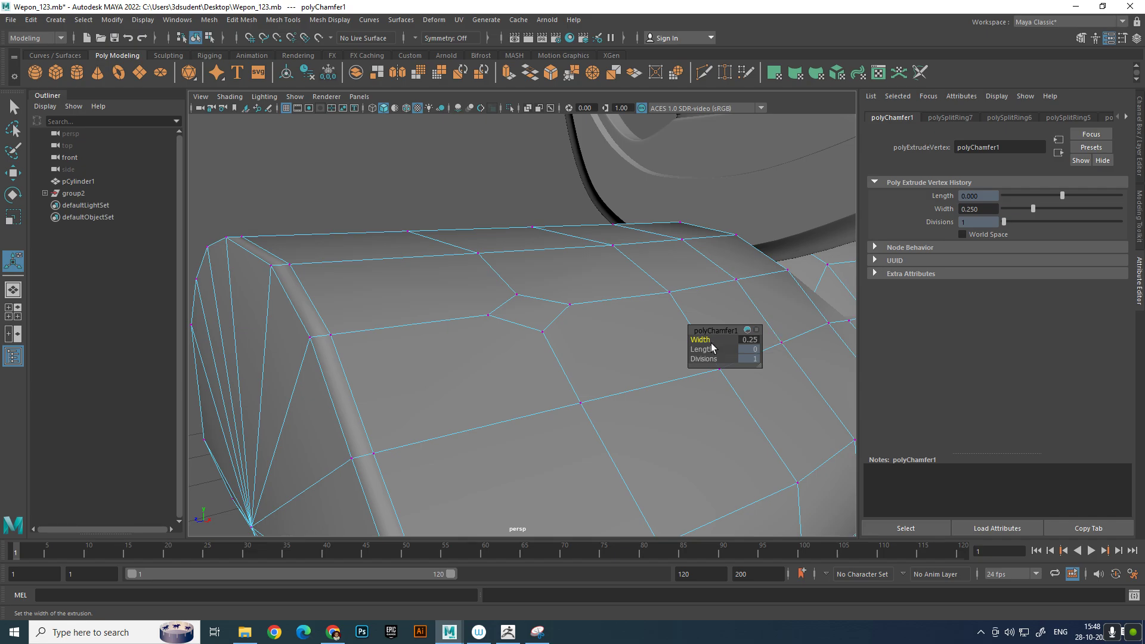
drag(706, 339, 708, 339)
right_drag(651, 292, 651, 311)
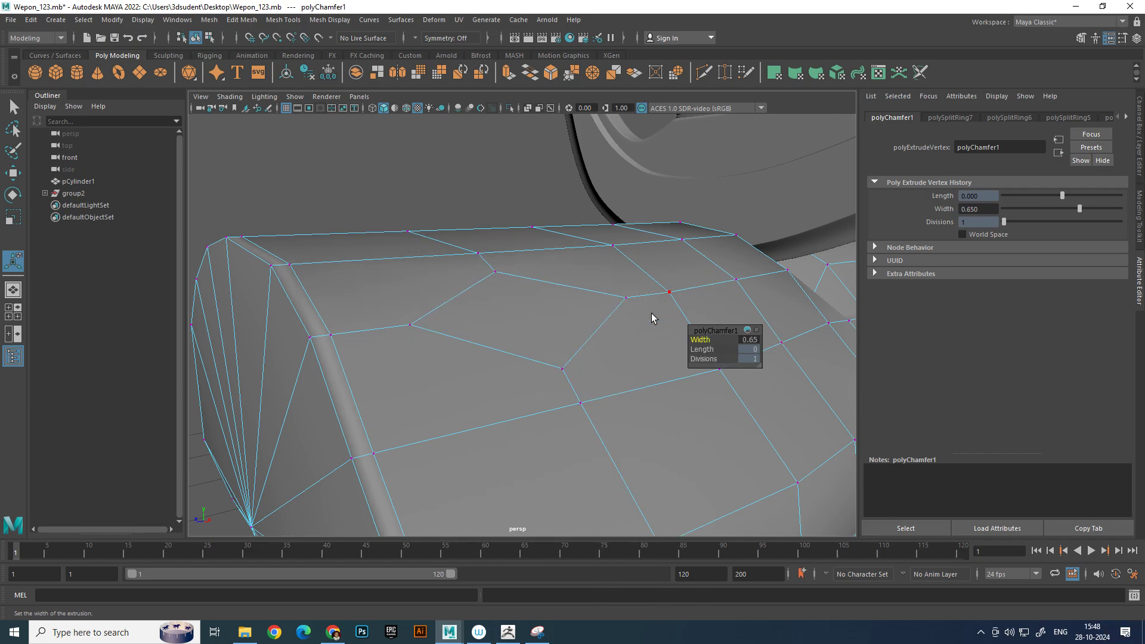
Extrude the chamfered diamond face, shrink it slightly and push it into the log to form a recess
click(517, 297)
alt+middle_drag(517, 303, 550, 300)
key(w)
shift+right_drag(631, 284, 634, 314)
alt+drag(583, 310, 546, 324)
key(e)
key(r)
key(w)
mouse_move(590, 289)
mouse_down()
mouse_move(582, 272)
mouse_move(593, 300)
mouse_up()
drag(616, 353, 607, 350)
Insert edge loops around the recess walls, one near the floor and one near the rim
right_drag(605, 315, 631, 308)
click(649, 326)
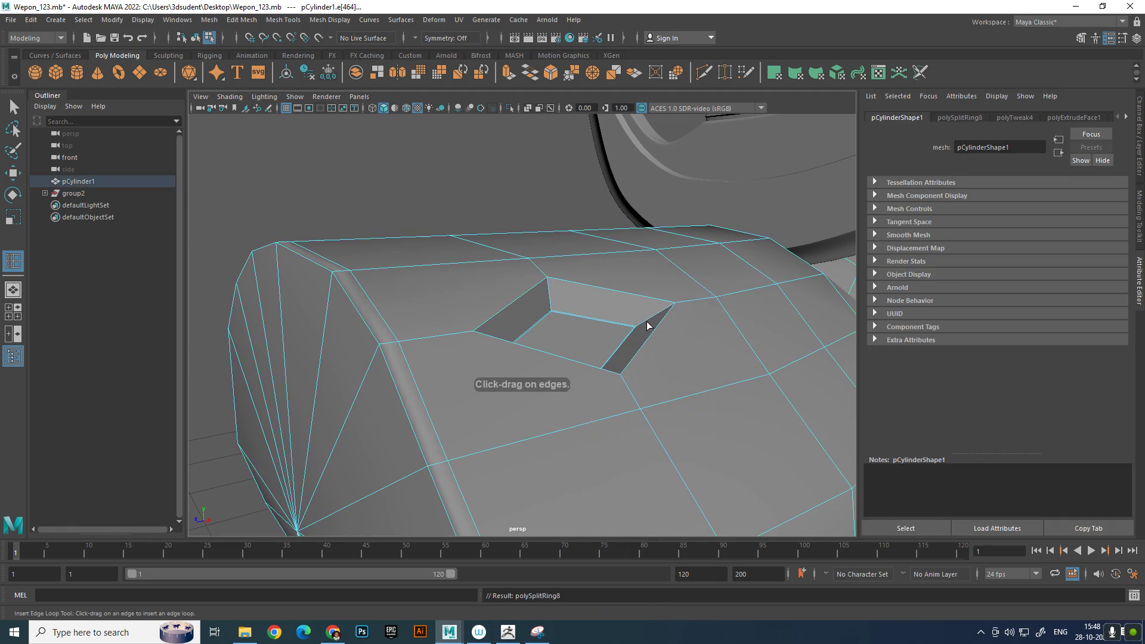
key(w)
right_drag(655, 311, 677, 281)
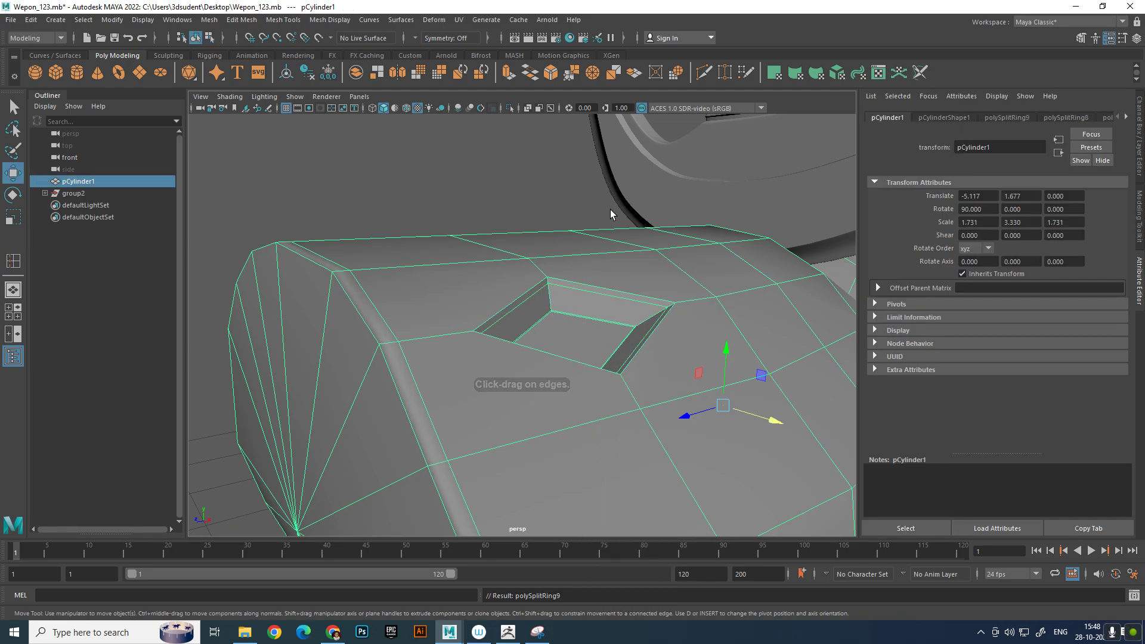
click(610, 211)
alt+right_drag(610, 211, 455, 231)
alt+drag(455, 231, 552, 313)
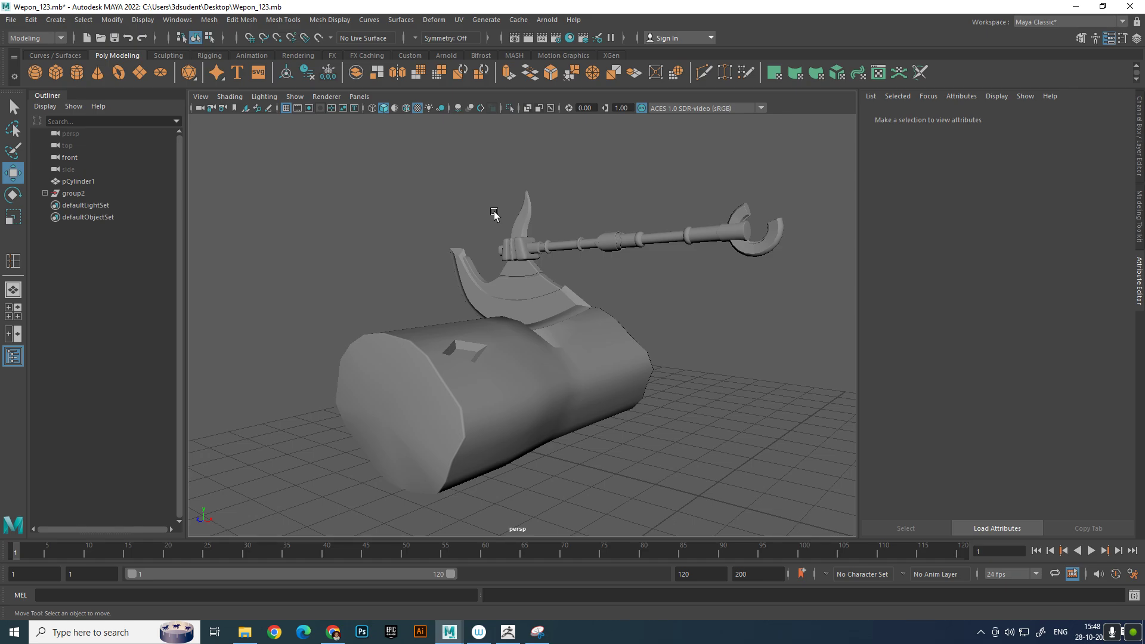
Duplicate the whole axe group
click(521, 264)
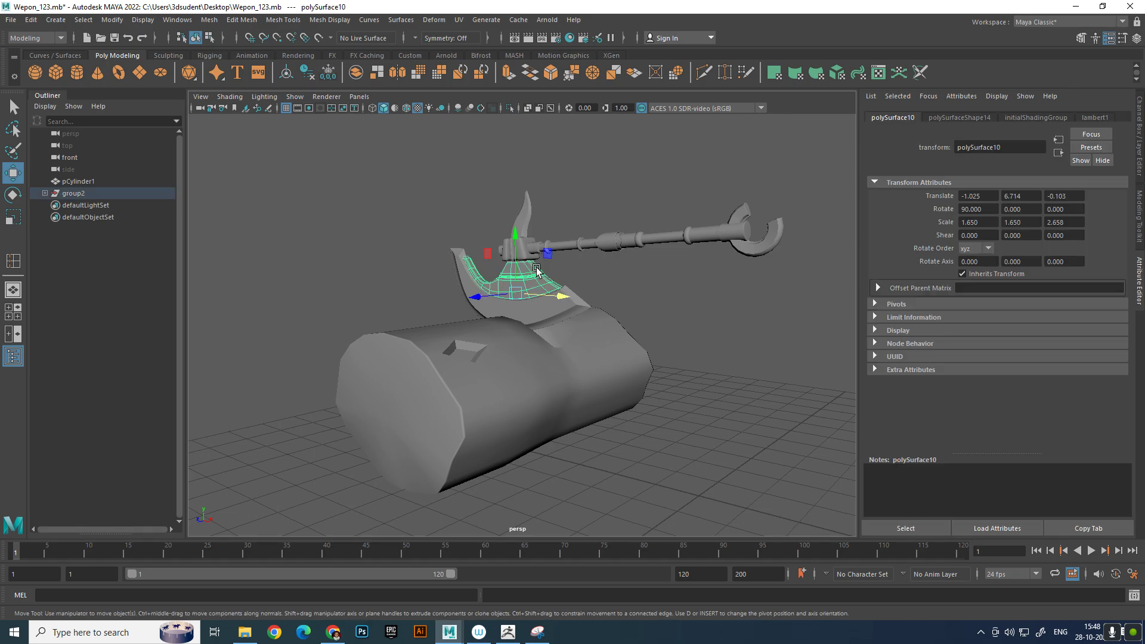
key(Up)
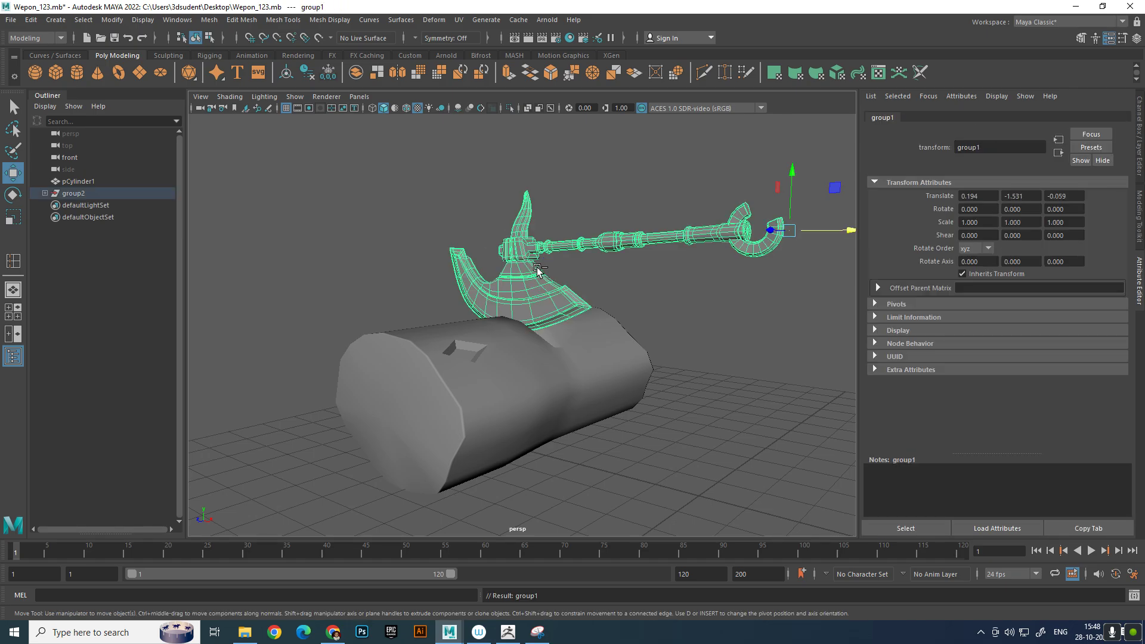
key(ctrl+g)
Rotate the duplicated axe to about -21, 33.4 and -101.3 degrees in X, Y and Z so it stands upright
key(e)
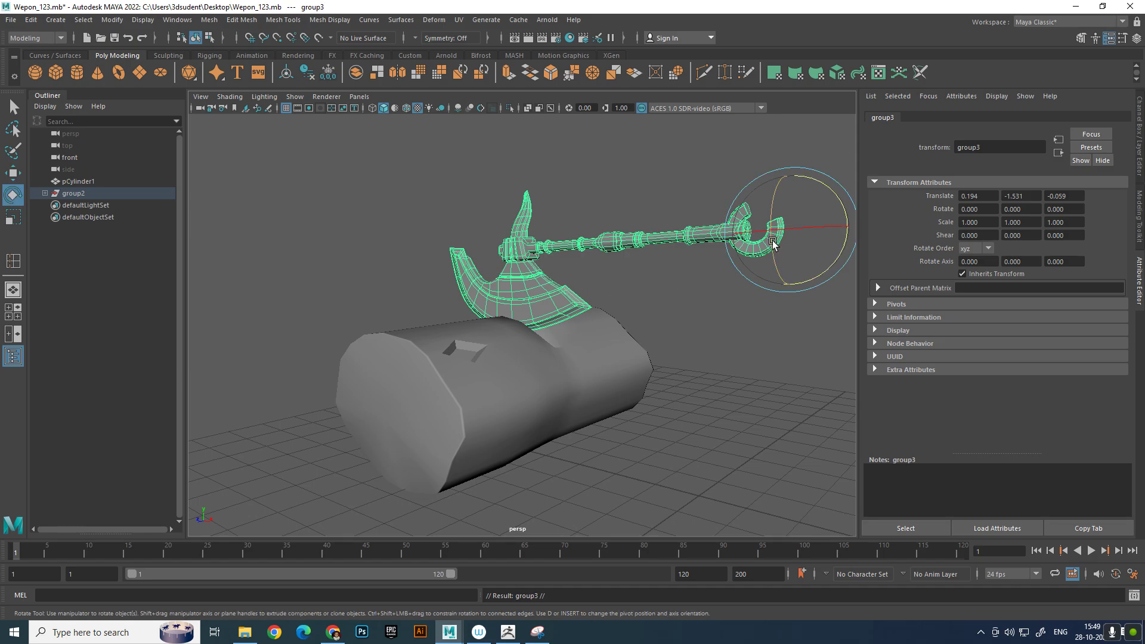
drag(792, 227, 802, 291)
key(ctrl+z)
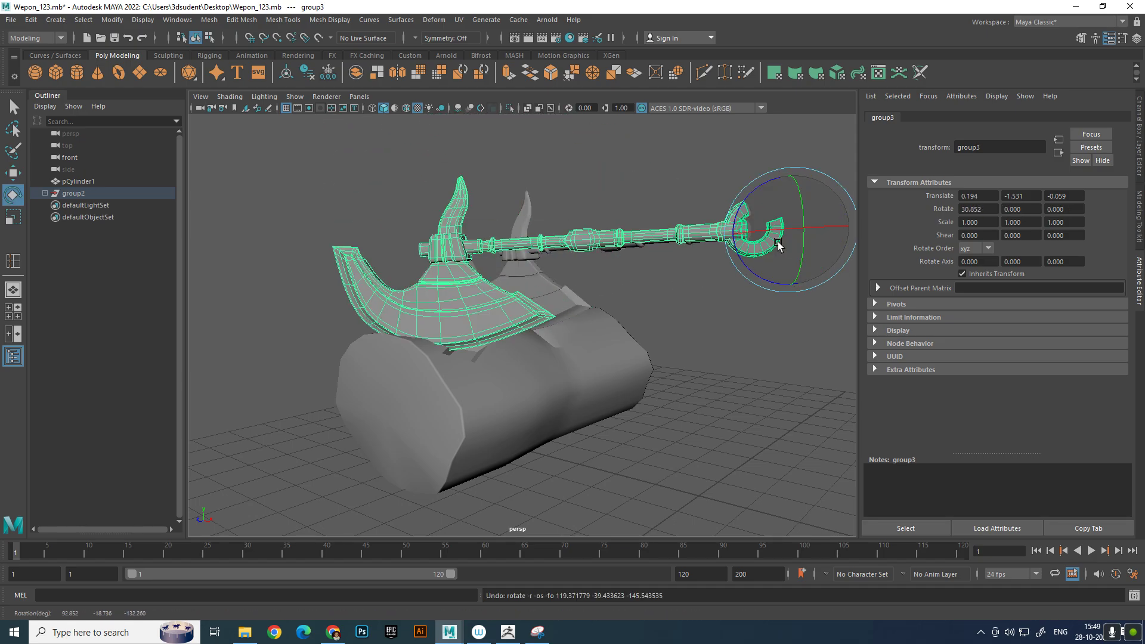
drag(830, 176, 756, 272)
scroll(799, 253, down, 4)
key(w)
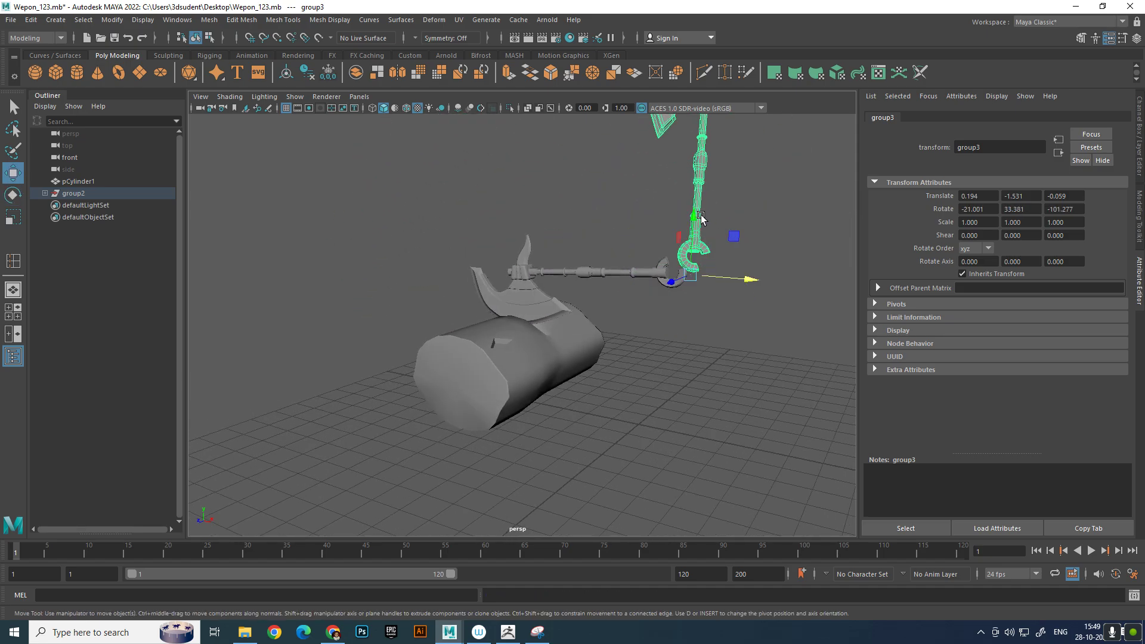
Move the duplicated axe beside the log at about -5.1, -1.2, 4.2 and straighten it to about -0.2, -9.3, -86.4 degrees
drag(700, 215, 619, 436)
drag(596, 494, 695, 390)
key(e)
key(w)
scroll(733, 397, up, 5)
alt+middle_drag(695, 390, 653, 425)
scroll(686, 408, down, 2)
alt+drag(687, 410, 644, 410)
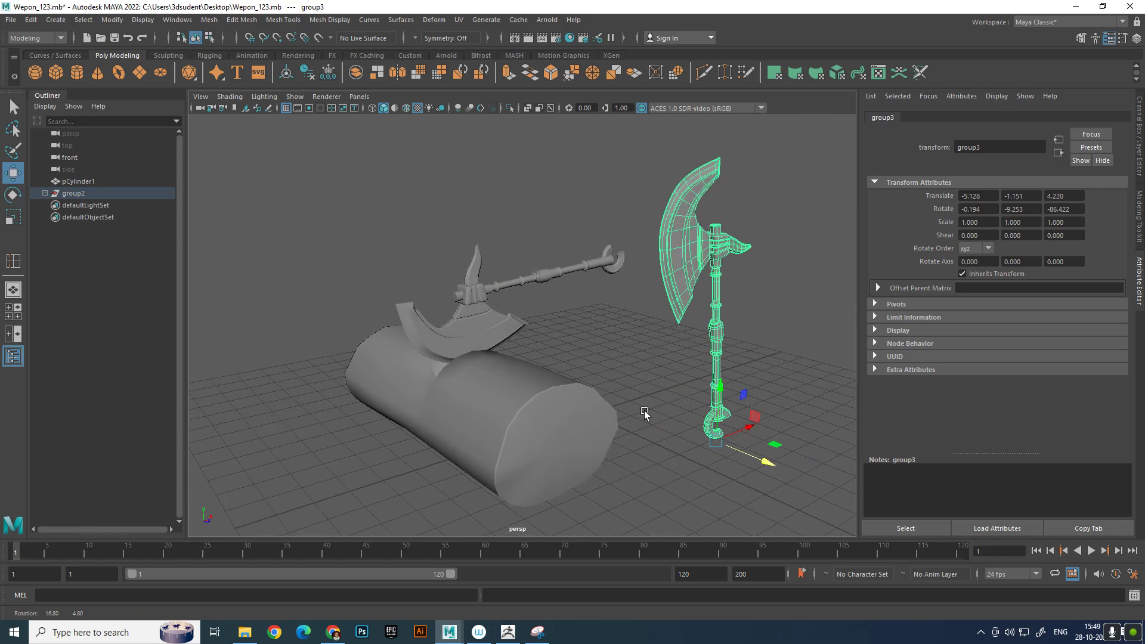
Turn the standing axe to about -0.4, -56.9, -86.2 degrees, raise it to about 1.5 in Y and slide it away from the log
drag(746, 424, 676, 480)
key(e)
key(ctrl+z)
click(769, 392)
scroll(754, 390, down, 4)
alt+drag(753, 389, 716, 377)
click(644, 356)
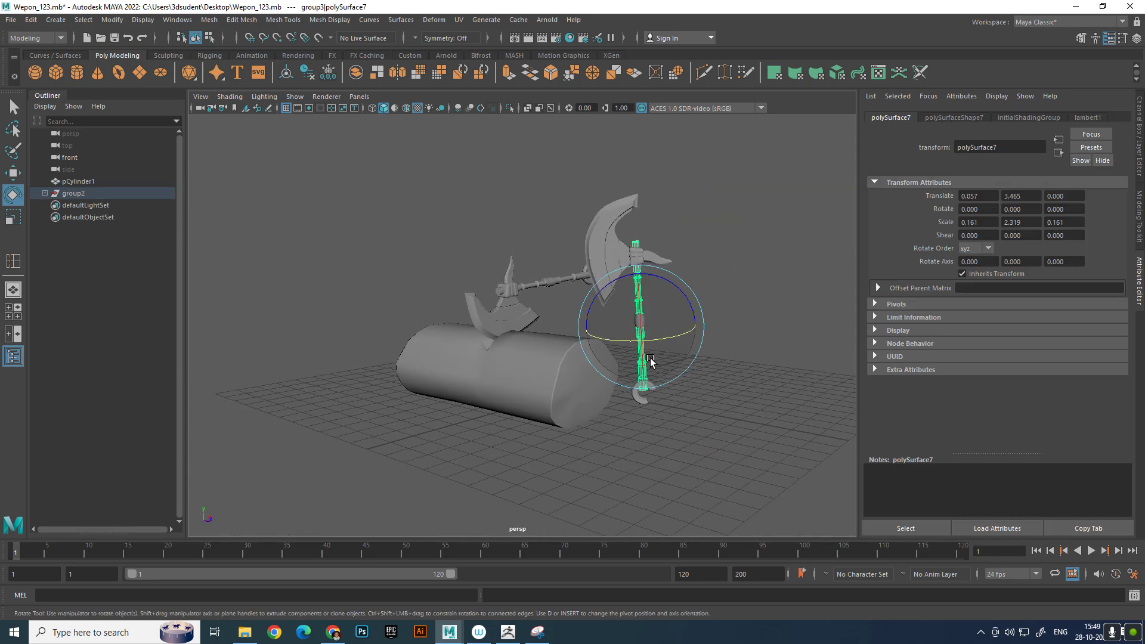
key(Up)
key(w)
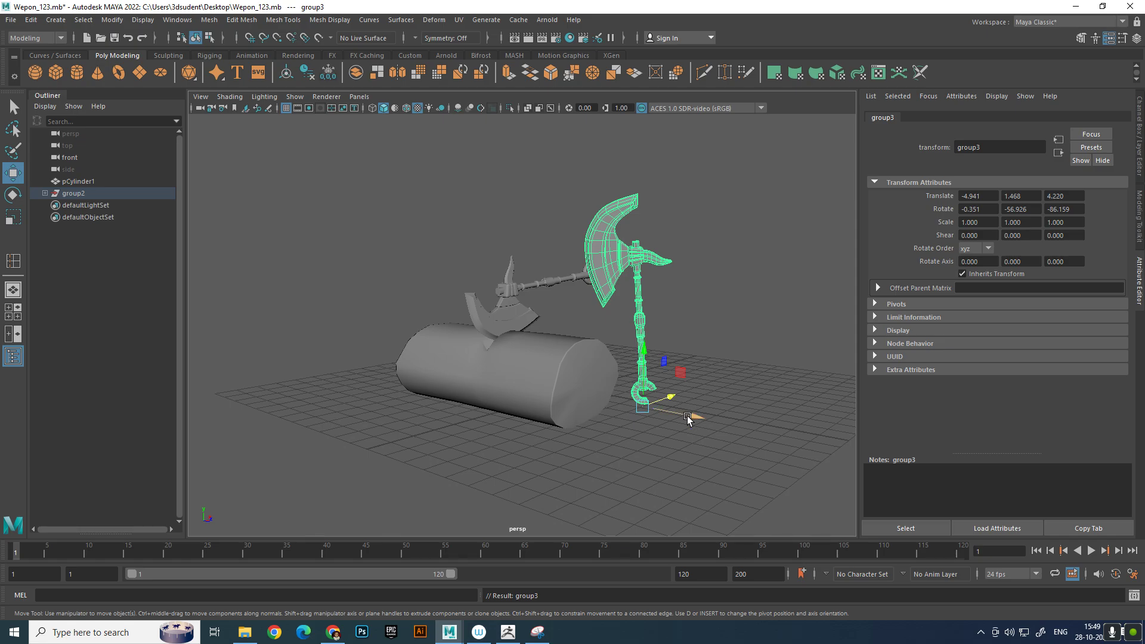
drag(687, 418, 766, 435)
Chamfer the centre vertex of the log's end cap with a width of 0.25 and return to object mode
click(593, 396)
key(f)
right_drag(701, 303, 661, 299)
click(706, 390)
shift+right_drag(709, 392, 734, 390)
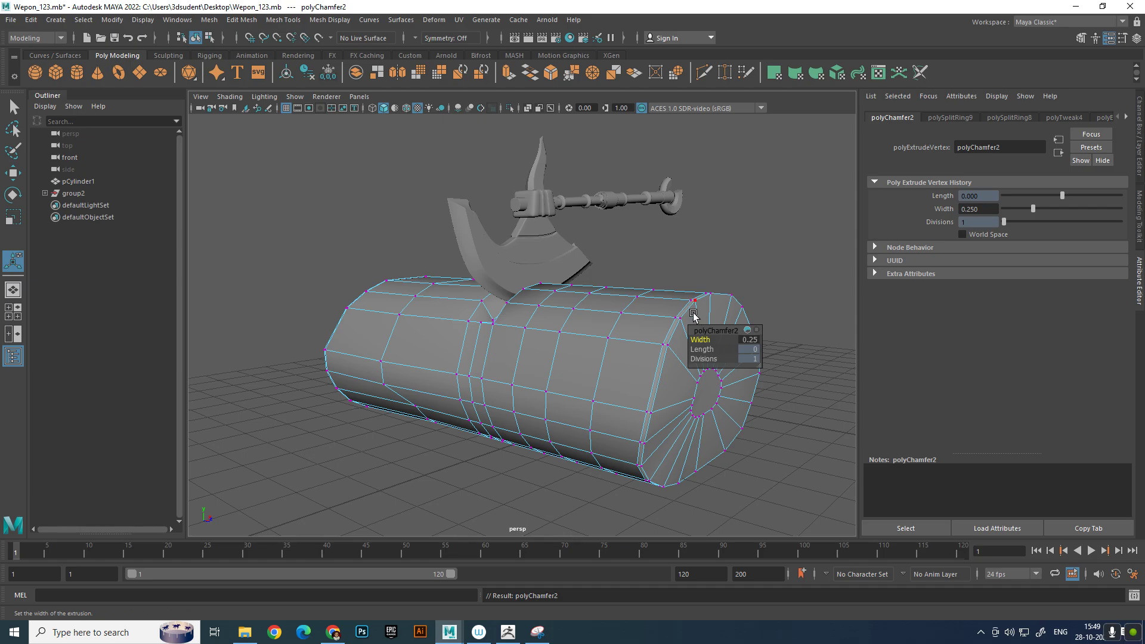
right_drag(668, 314, 724, 285)
key(q)
click(742, 262)
scroll(686, 328, down, 2)
alt+middle_drag(671, 339, 624, 314)
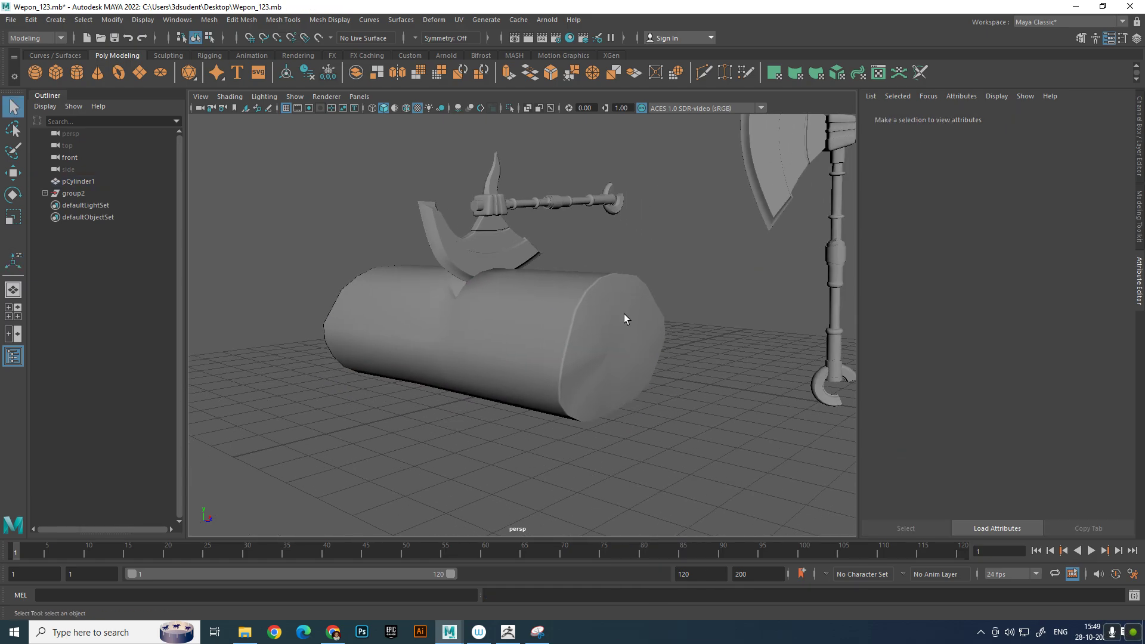
Scale up the small centre face of the log's end cap
click(620, 316)
right_drag(621, 322, 621, 361)
click(614, 346)
key(r)
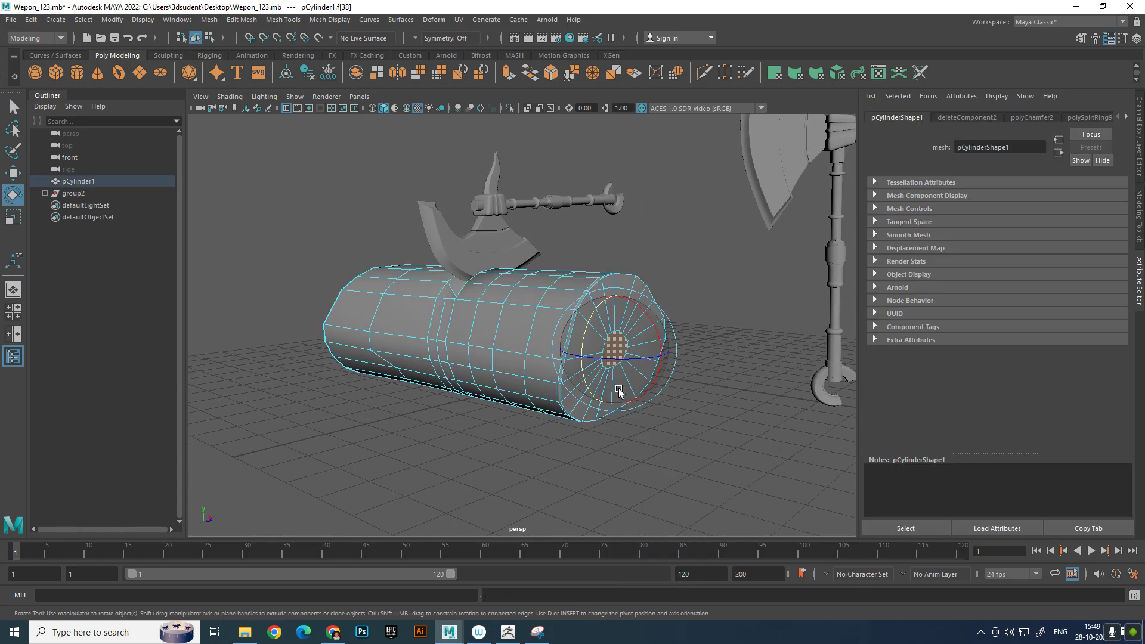
drag(614, 353, 637, 371)
Extrude the centre face and shrink it to form a ring, and extrude it again into the log to start a hole
shift+right_drag(632, 351, 632, 378)
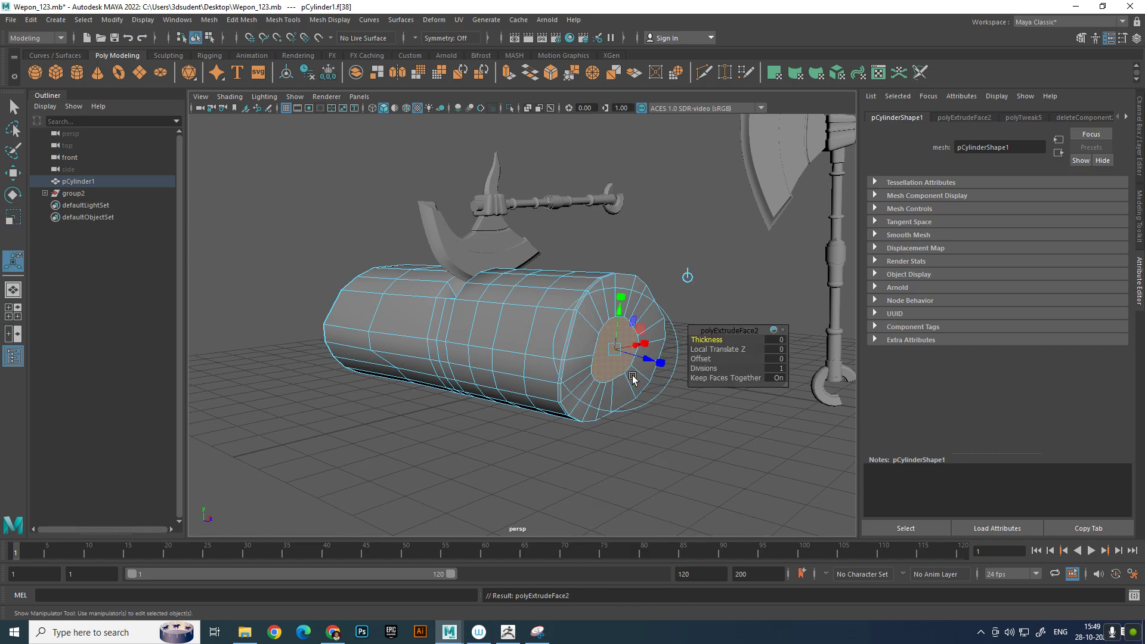
key(e)
key(r)
drag(615, 350, 643, 409)
key(w)
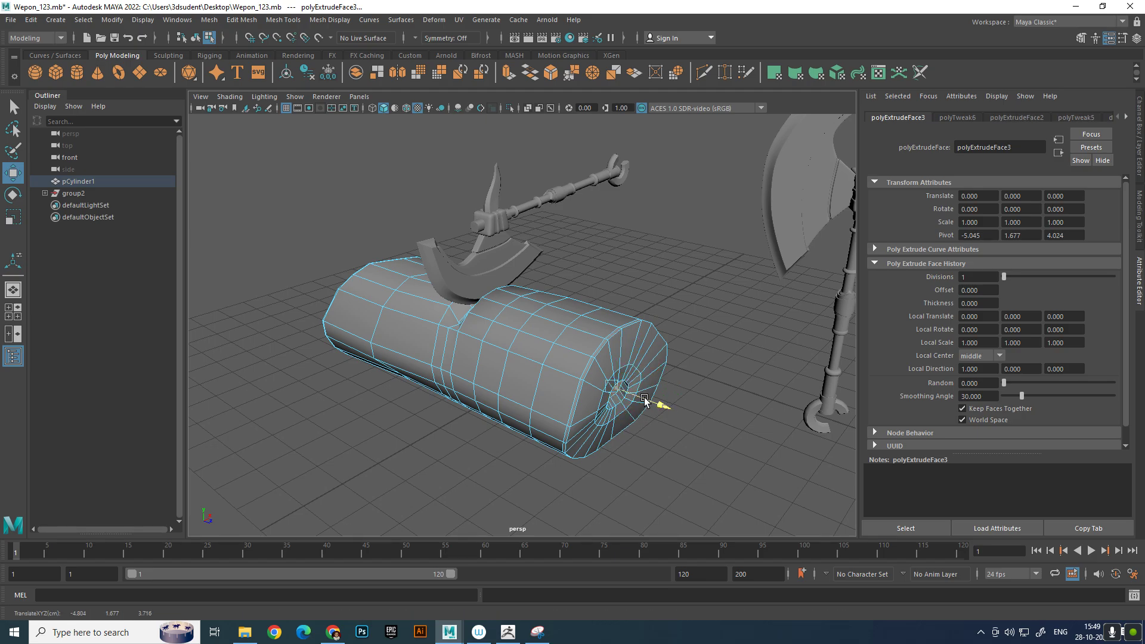
scroll(645, 364, up, 4)
alt+drag(645, 356, 610, 335)
right_drag(621, 303, 678, 286)
click(761, 303)
click(652, 329)
scroll(651, 337, up, 2)
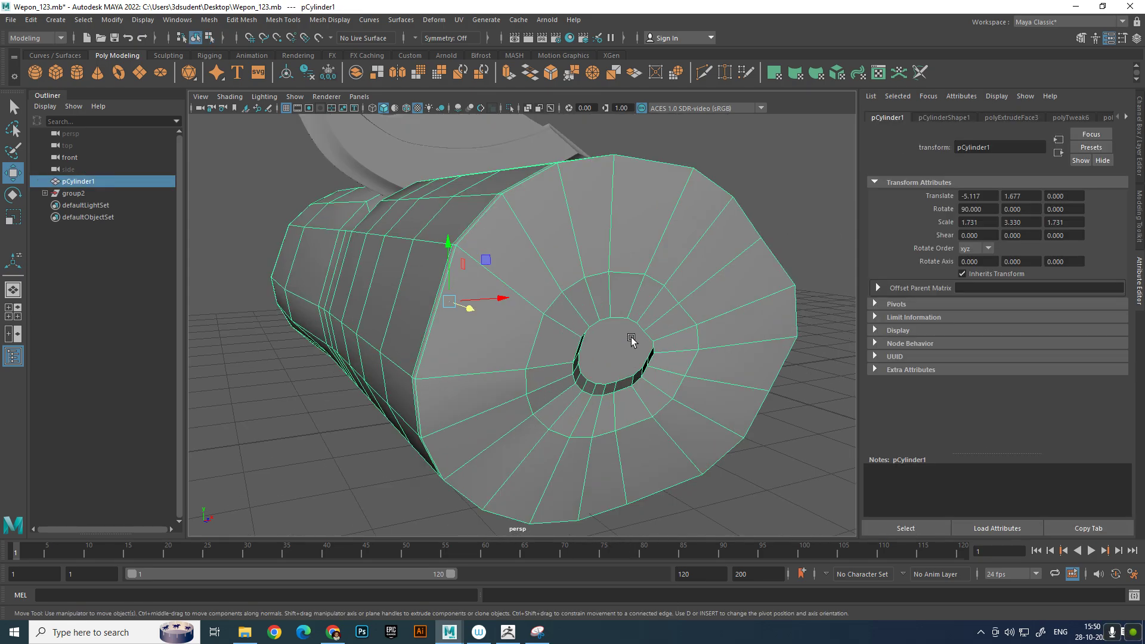
Push the hole's floor face deeper into the log and scale it to 0.75
right_drag(632, 338, 628, 355)
click(624, 350)
drag(661, 343, 657, 344)
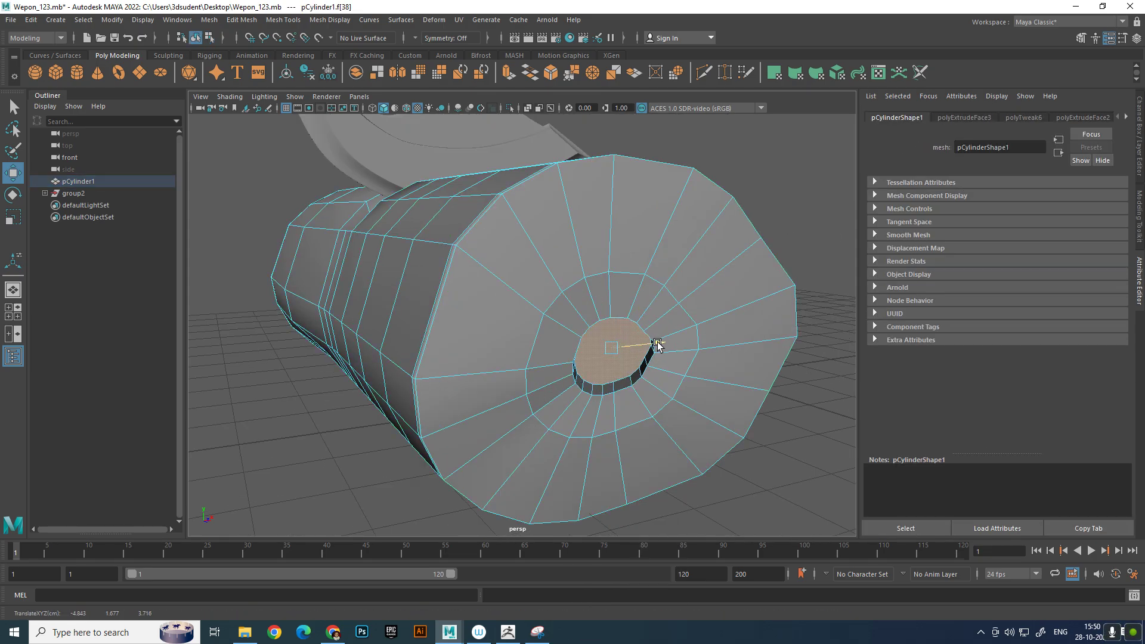
key(e)
key(r)
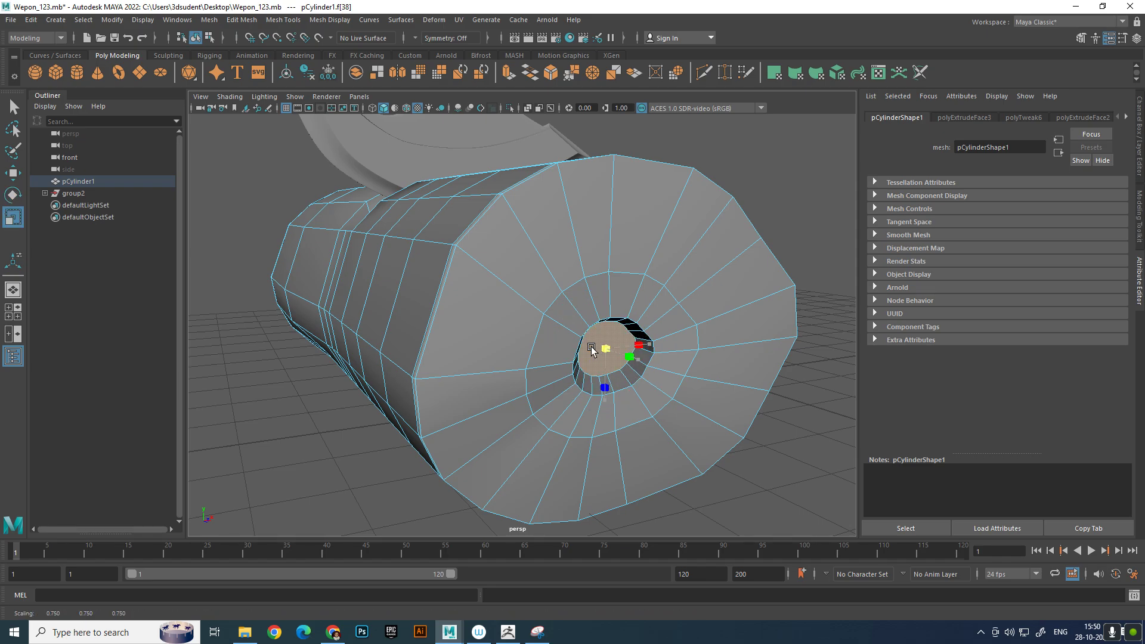
double_click(834, 207)
click(688, 292)
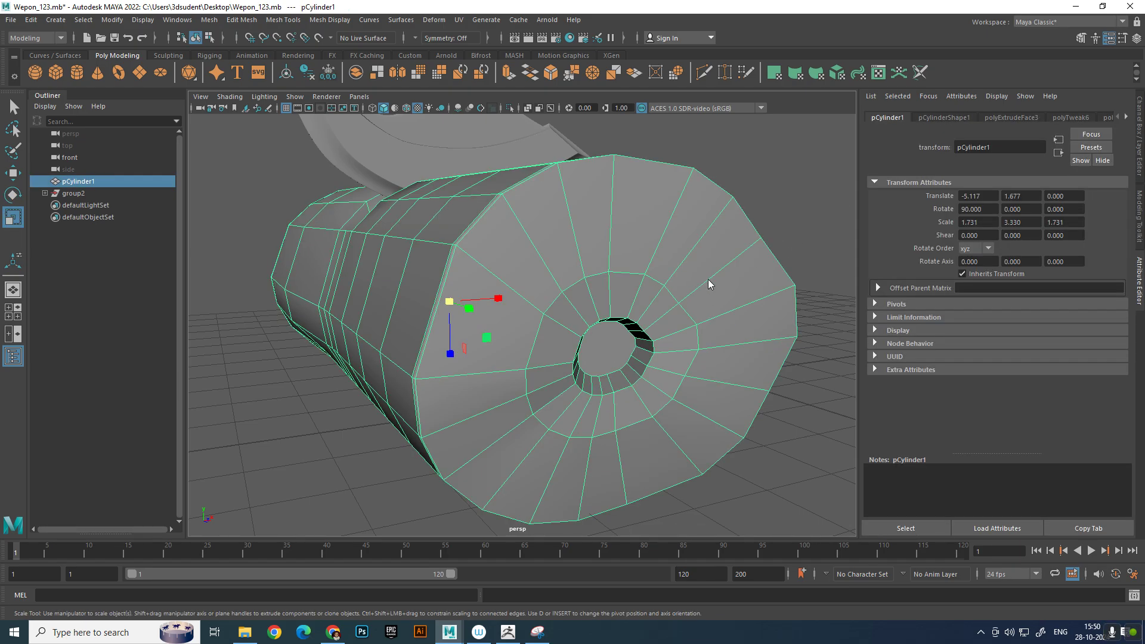
Insert supporting edge loops around the ring, inside the hole and near the outer rim of the log's end cap
right_drag(707, 279, 706, 258)
shift+right_drag(621, 307, 559, 314)
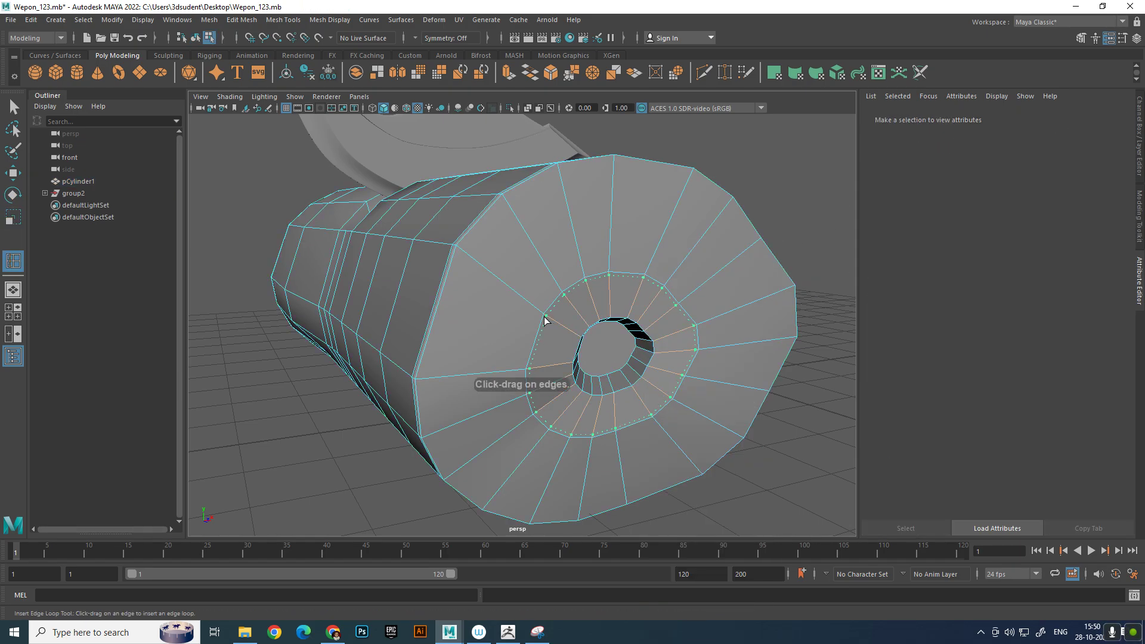
click(545, 321)
click(633, 385)
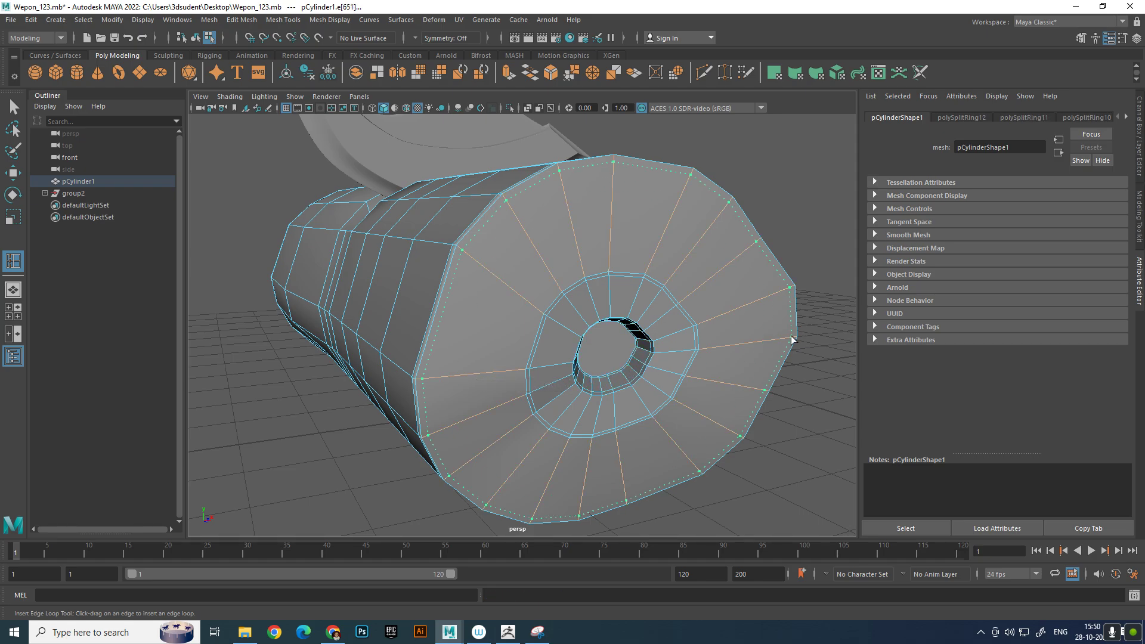
click(791, 337)
key(w)
right_drag(667, 274, 724, 229)
click(813, 168)
Select all parts of the standing axe and reposition them together beside the log
scroll(731, 248, down, 6)
alt+drag(726, 253, 546, 216)
click(620, 331)
alt+drag(621, 332, 678, 263)
scroll(638, 361, down, 6)
click(641, 366)
scroll(650, 370, up, 4)
drag(742, 340, 676, 358)
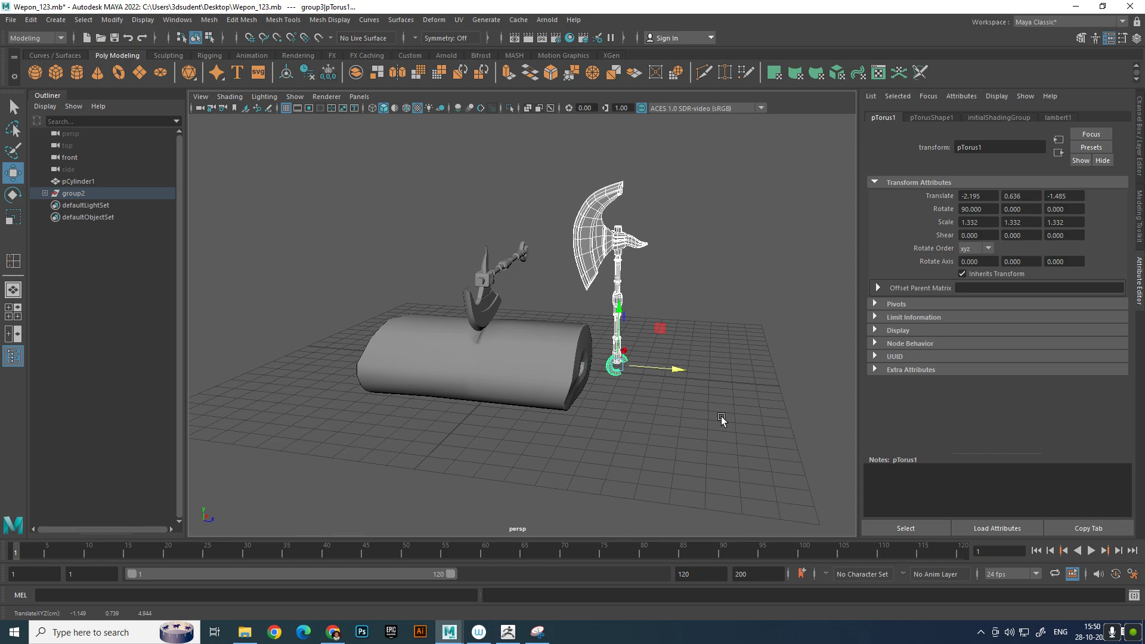
Examine the log with its new hole and the placement of both axes from different distances
click(722, 416)
alt+drag(721, 416, 665, 408)
alt+right_drag(664, 408, 754, 471)
click(468, 336)
scroll(477, 343, up, 4)
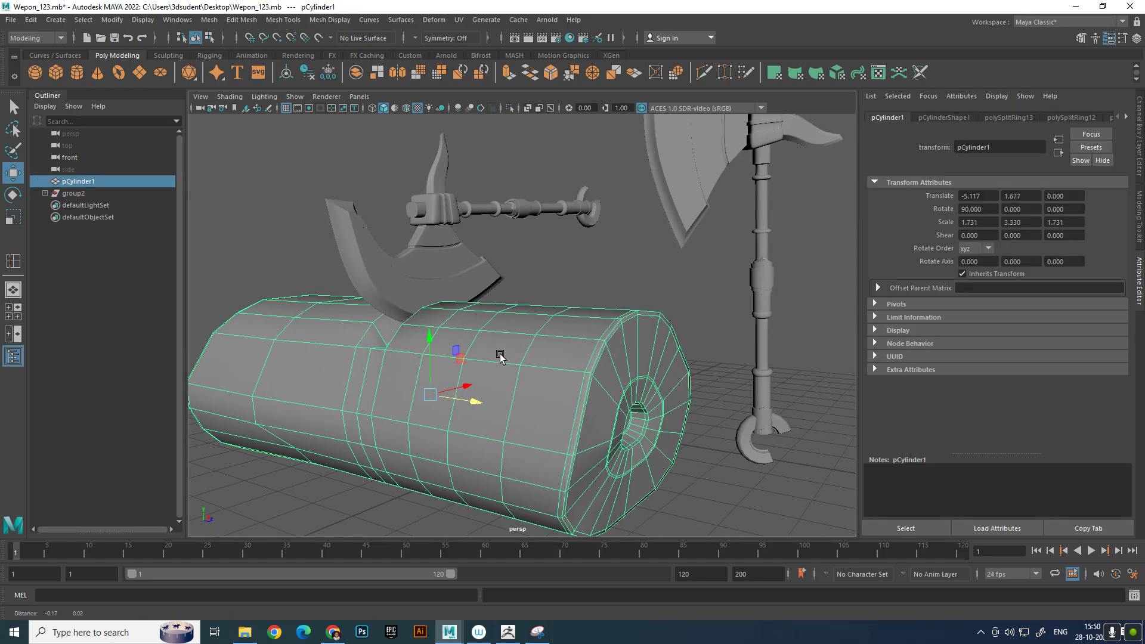
alt+drag(498, 357, 512, 348)
scroll(602, 350, down, 5)
alt+middle_drag(614, 339, 619, 386)
scroll(619, 386, down, 1)
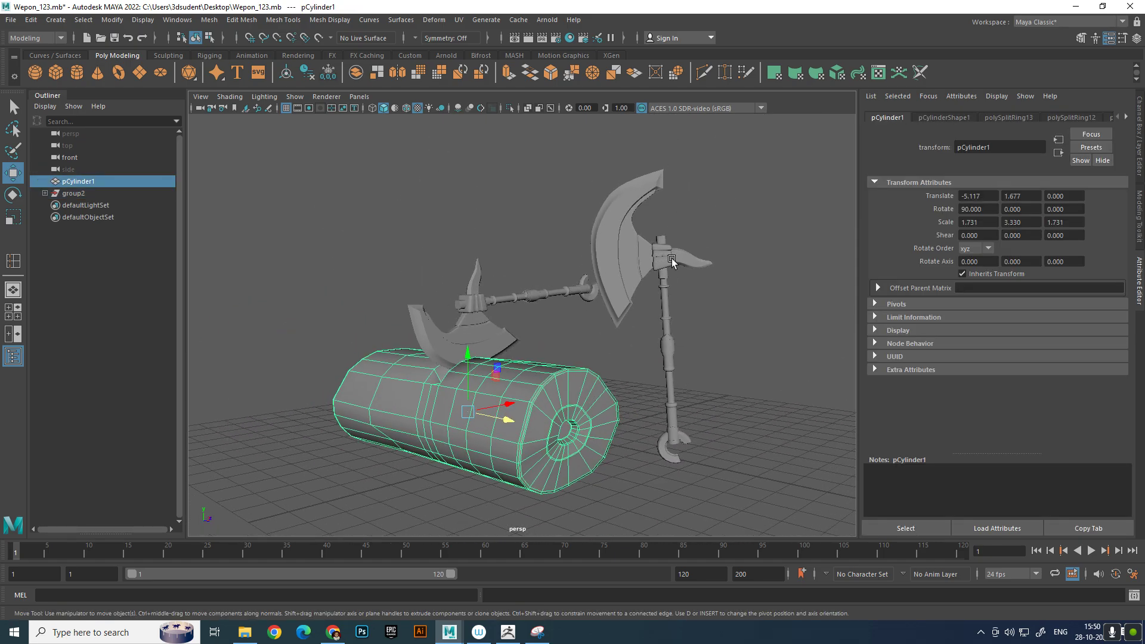
Select the log and both axes and assign them a new Arnold aiAmbientOcclusion material
right_drag(652, 257, 710, 239)
click(771, 195)
drag(354, 136, 788, 490)
right_click(644, 187)
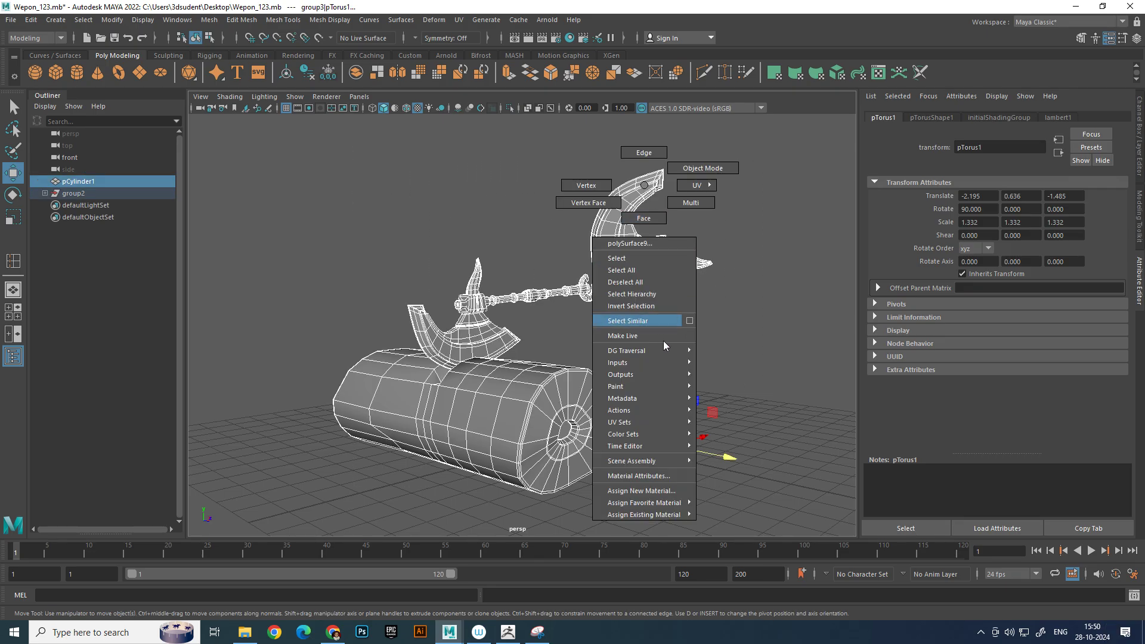
click(665, 490)
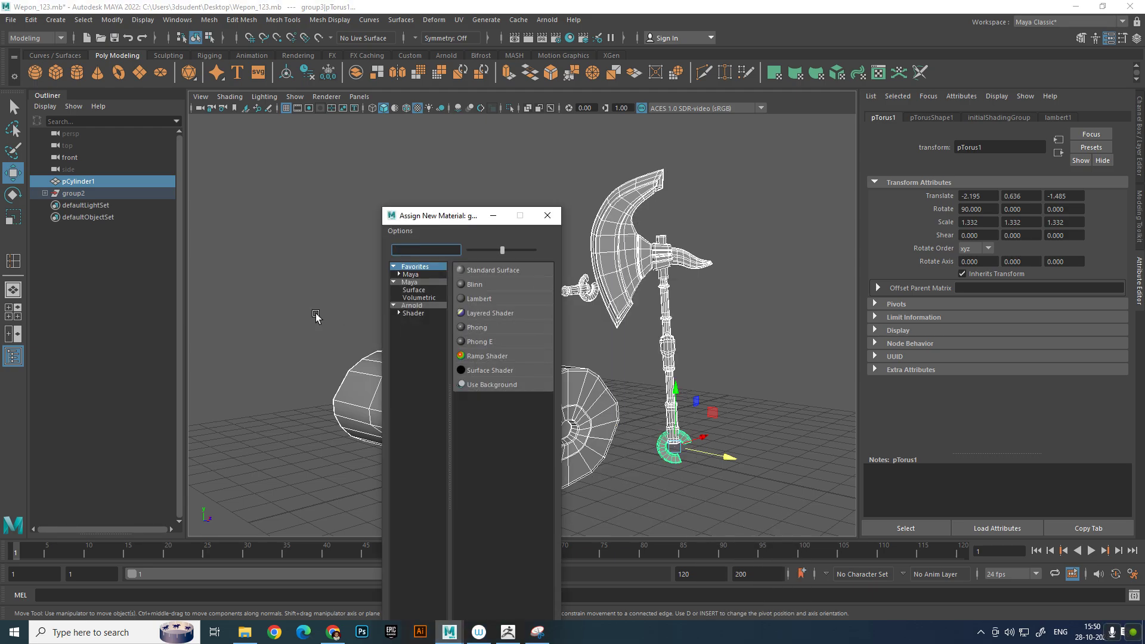
click(428, 302)
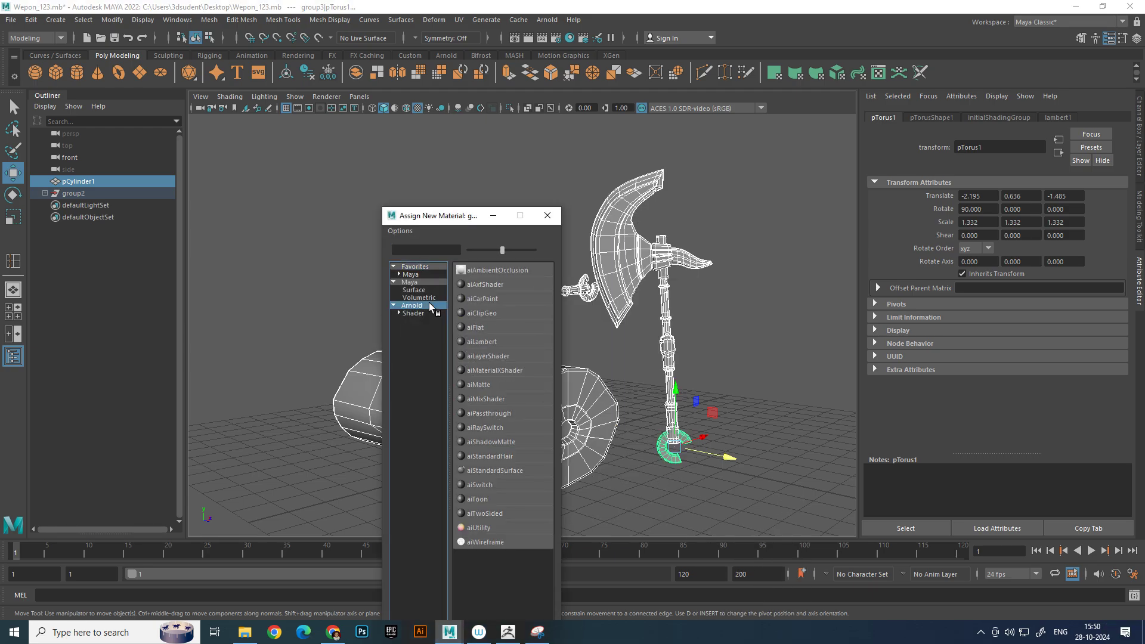
click(517, 271)
alt+drag(550, 310, 626, 321)
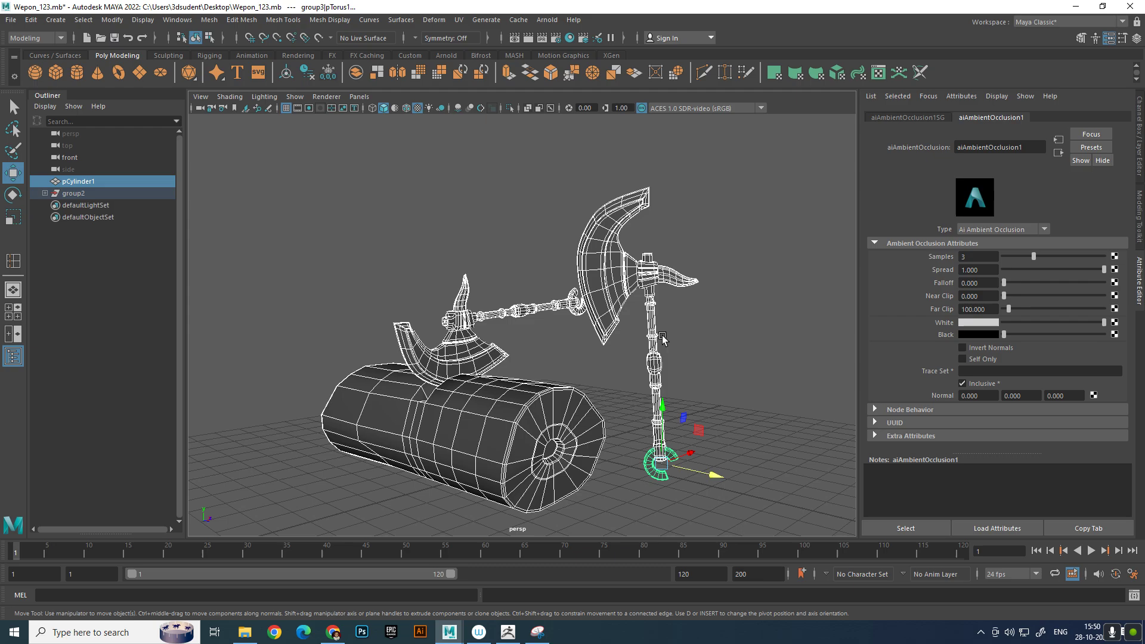
Render the perspective view of the log and axes with Arnold, and close the render
click(722, 349)
alt+drag(722, 349, 711, 353)
alt+drag(652, 257, 647, 269)
click(531, 38)
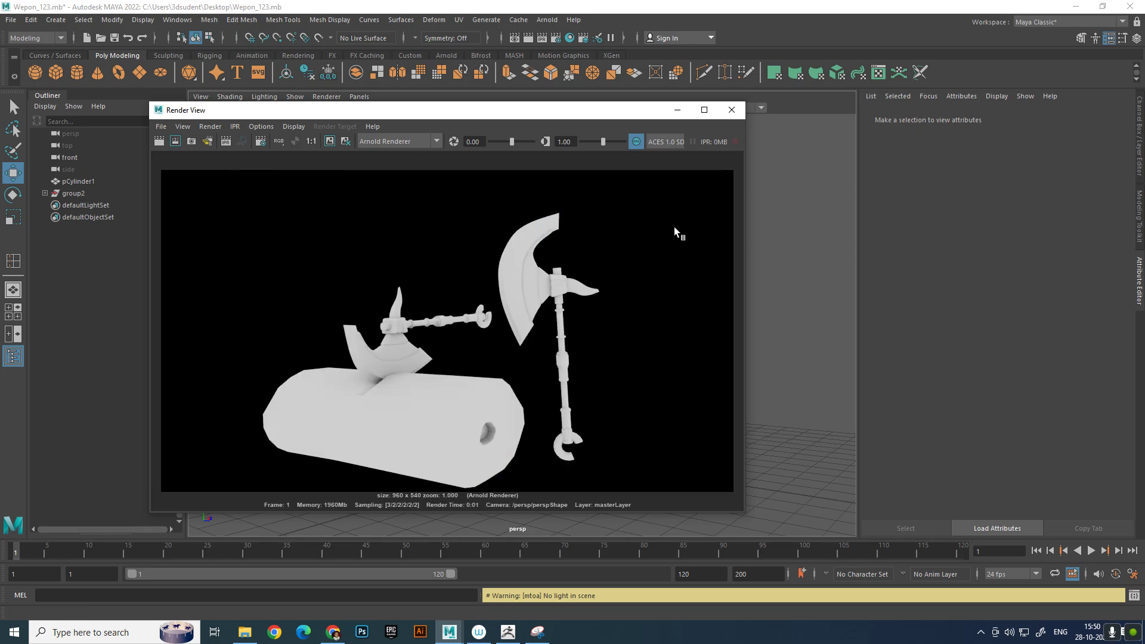
click(732, 110)
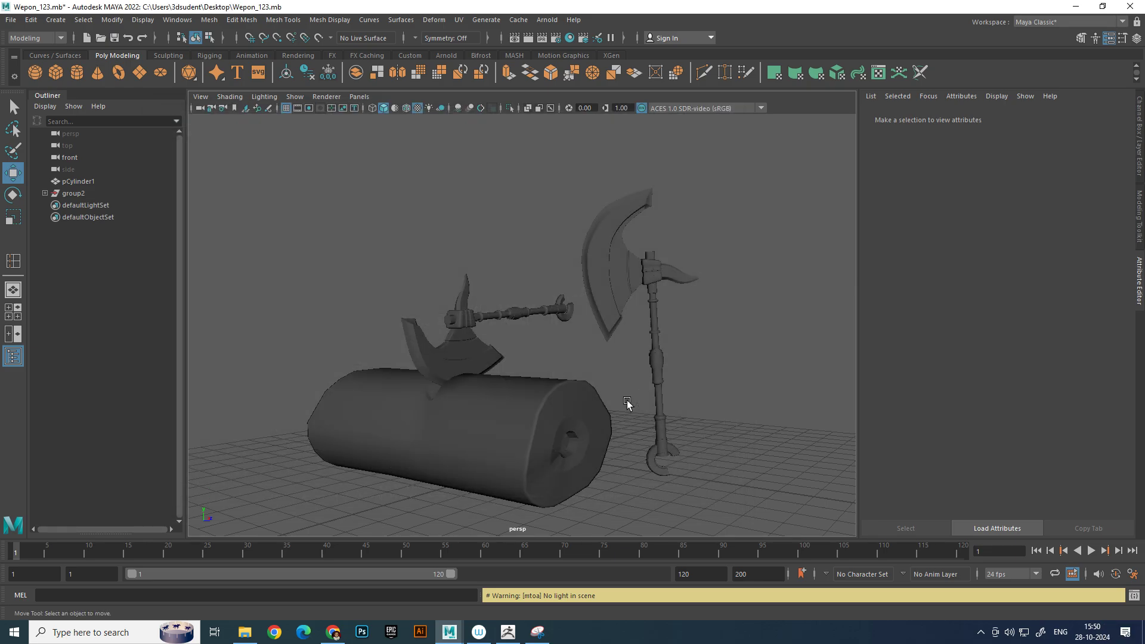
Delete the edge loop that runs around the inside wall of the hole in the log's end
click(627, 401)
scroll(626, 401, up, 3)
alt+drag(597, 388, 561, 364)
right_click(560, 362)
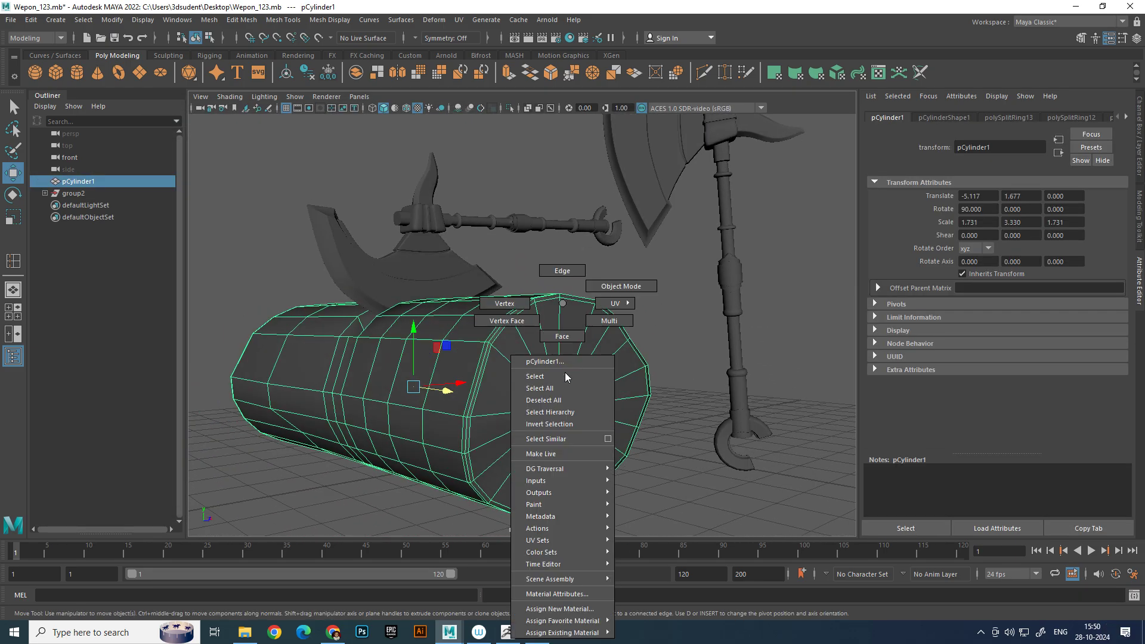
right_drag(550, 321, 548, 321)
scroll(648, 357, up, 10)
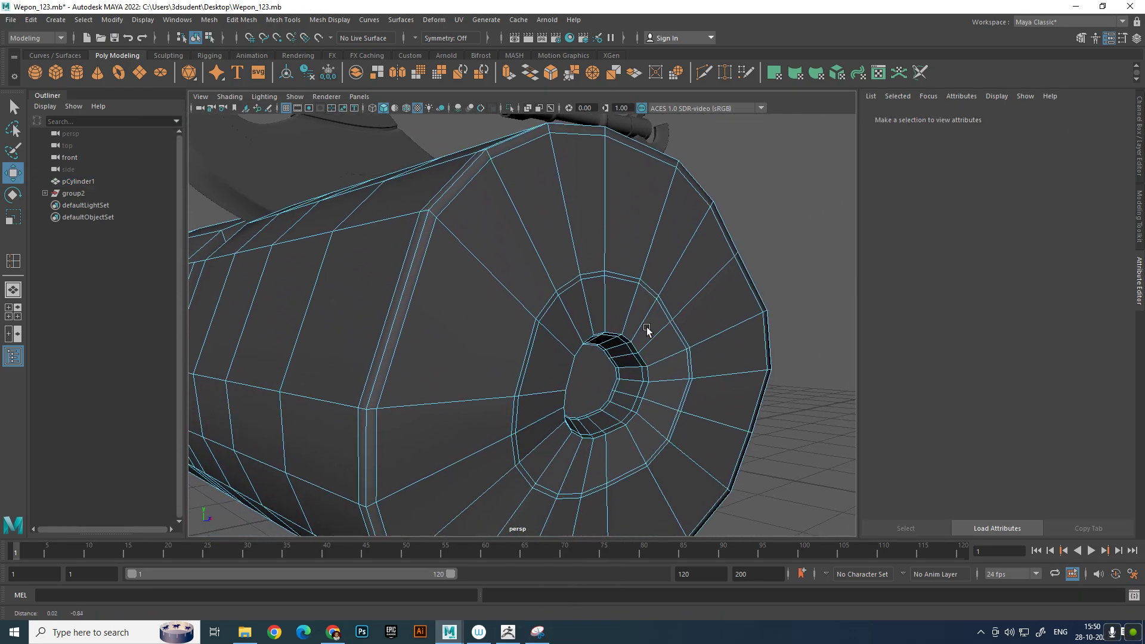
click(606, 363)
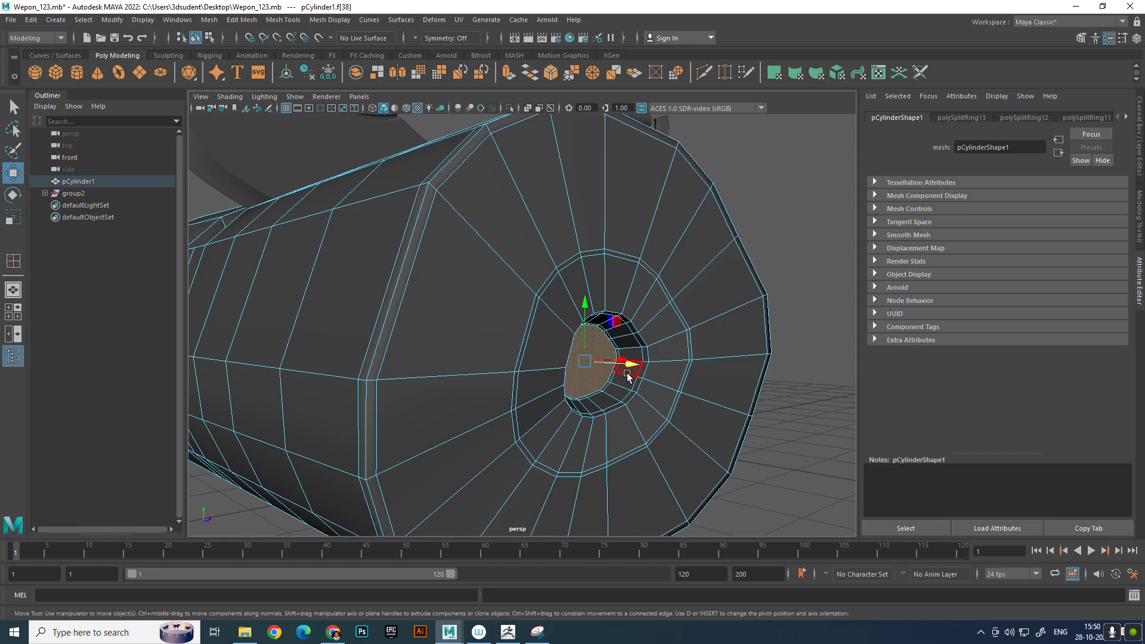
double_click(641, 347)
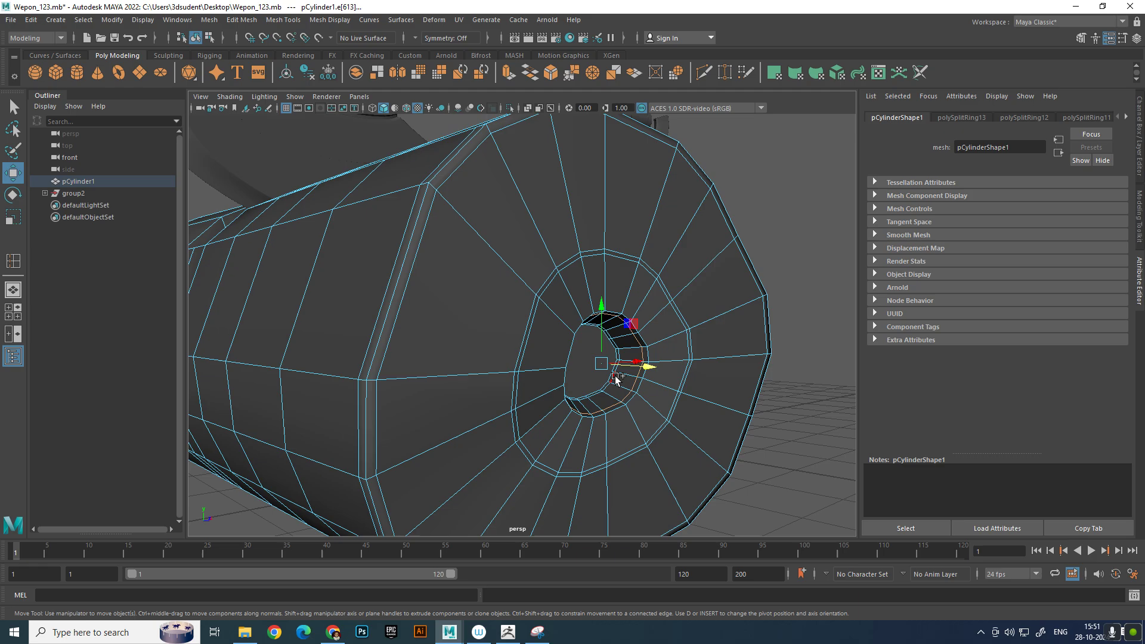
key(Delete)
Move the hole's floor face along the log's length to adjust the hole's depth, and return to object mode
key(r)
right_drag(620, 368, 607, 340)
click(596, 376)
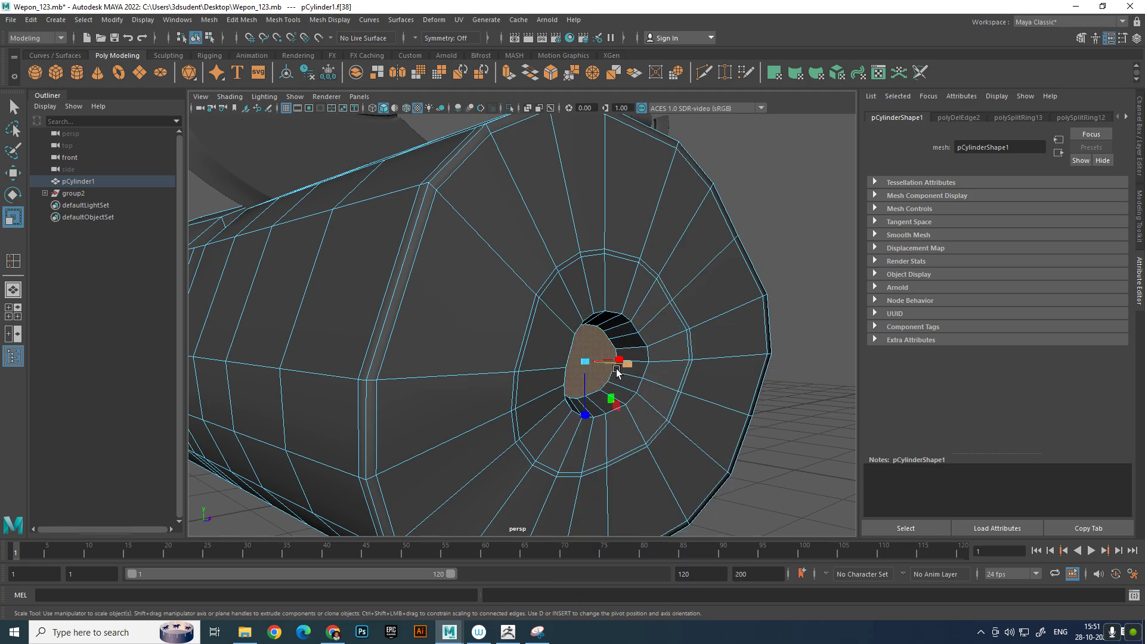
key(w)
drag(634, 365, 647, 405)
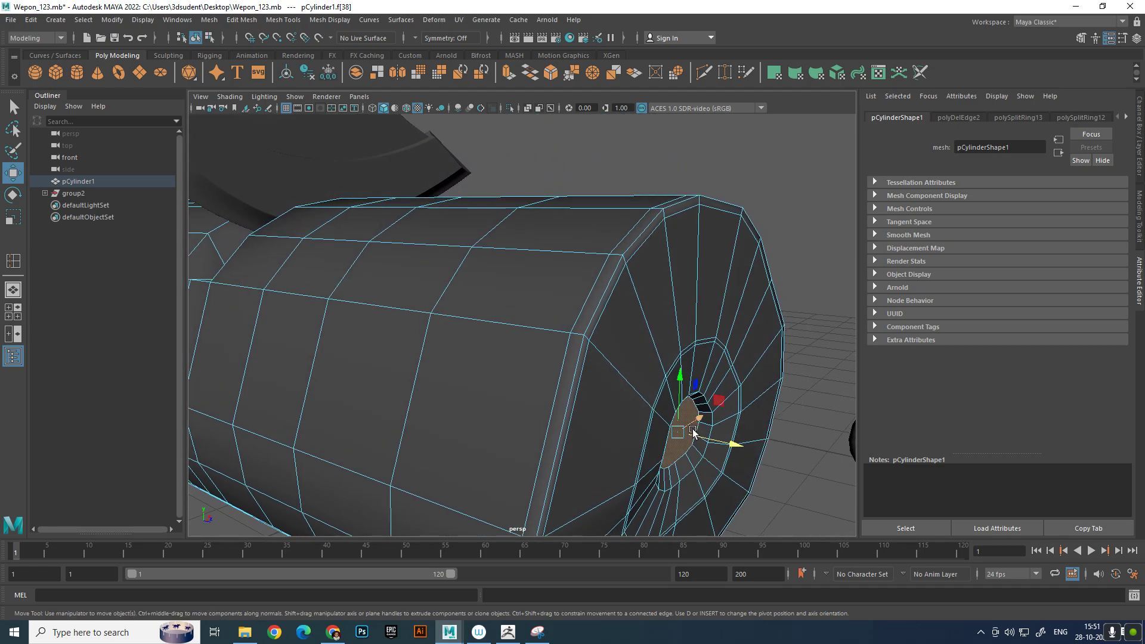
drag(733, 445, 725, 445)
right_drag(714, 431, 793, 292)
click(825, 240)
scroll(800, 235, down, 8)
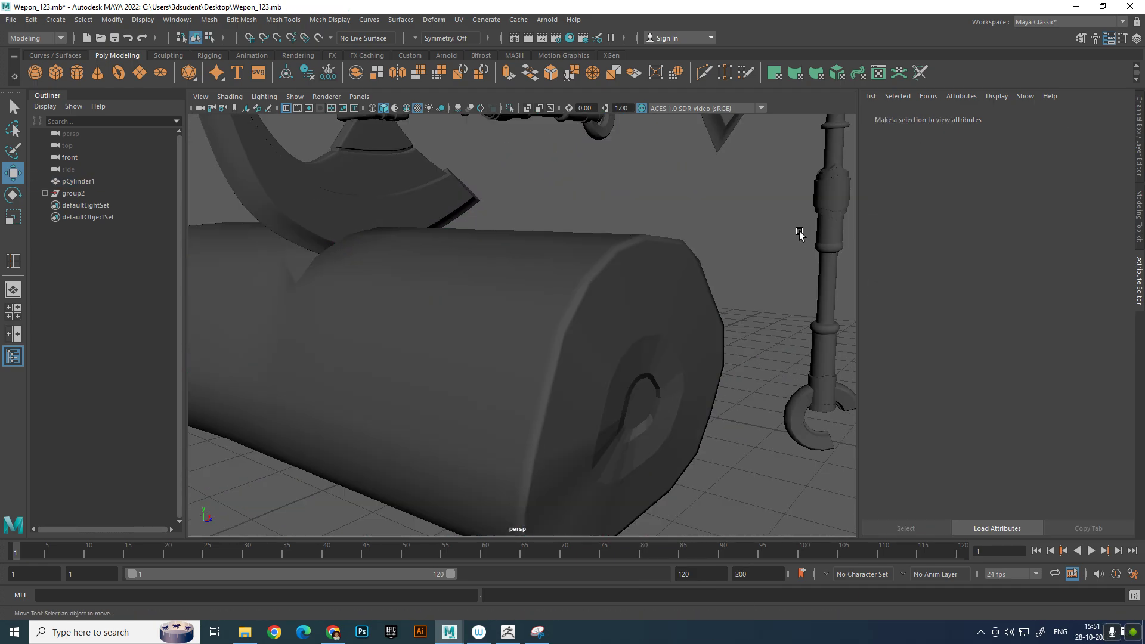
alt+middle_drag(748, 280, 749, 359)
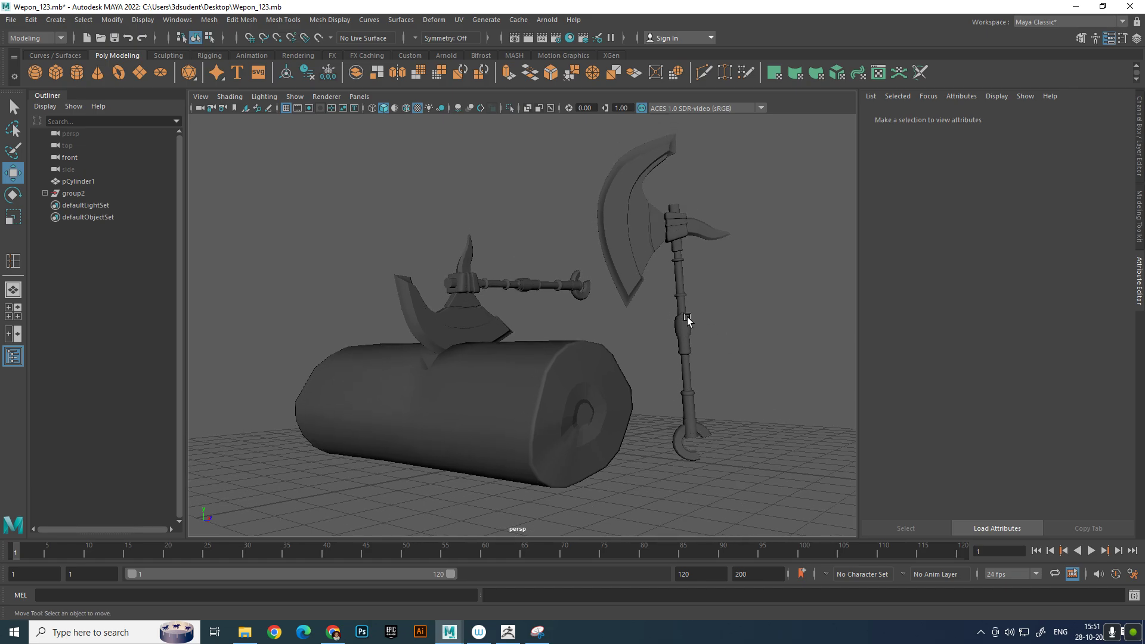
Create a polygon plane under the log and axes and scale it uniformly to 24.543
click(140, 72)
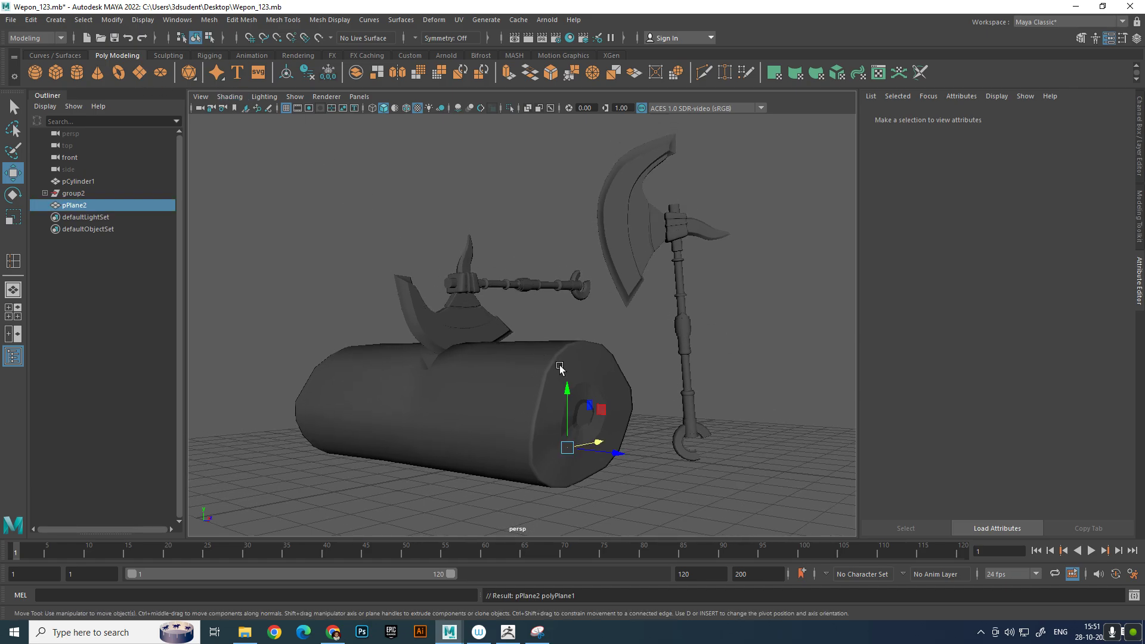
scroll(546, 395, down, 5)
key(r)
mouse_move(550, 401)
mouse_down()
mouse_move(693, 458)
mouse_move(812, 463)
mouse_move(567, 401)
mouse_up()
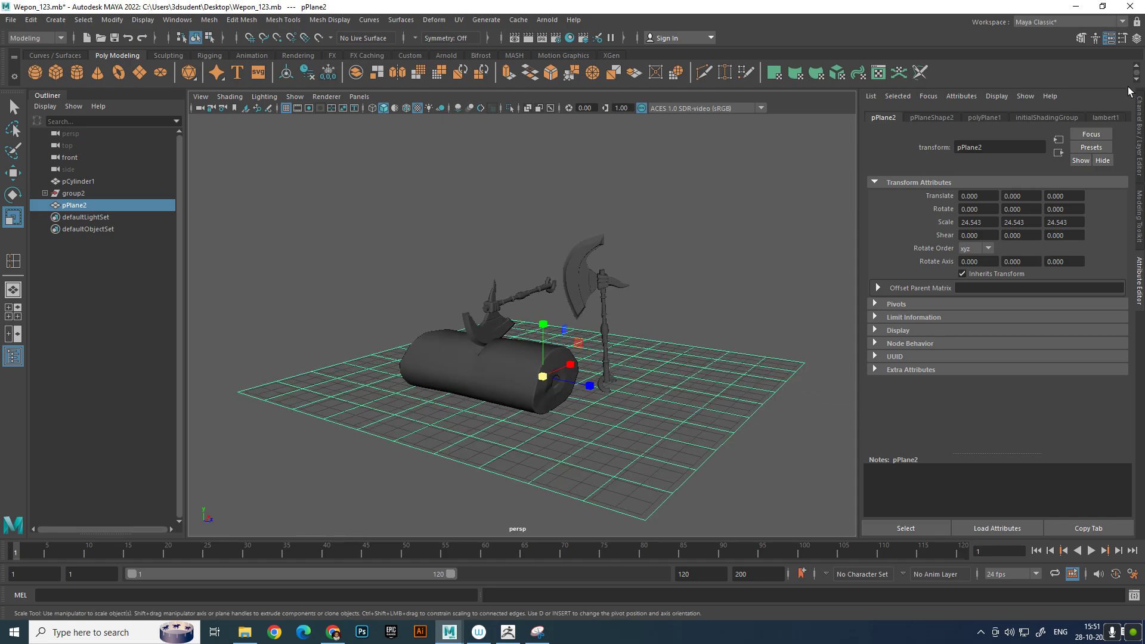
Set the ground plane's width and height subdivisions to 1 so it is a single face
click(1138, 39)
click(1026, 255)
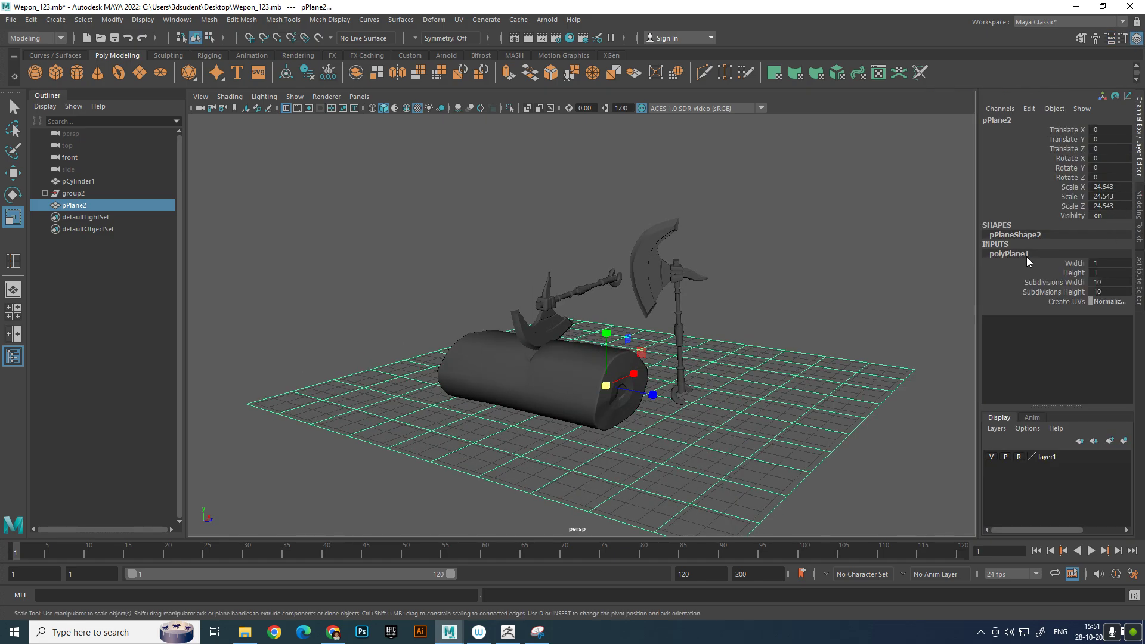
drag(1071, 283, 1071, 295)
middle_drag(1072, 295, 846, 308)
Extrude the two back edges of the ground plane upward to form two tall backdrop walls behind the log and axes
right_drag(709, 374, 724, 153)
click(724, 348)
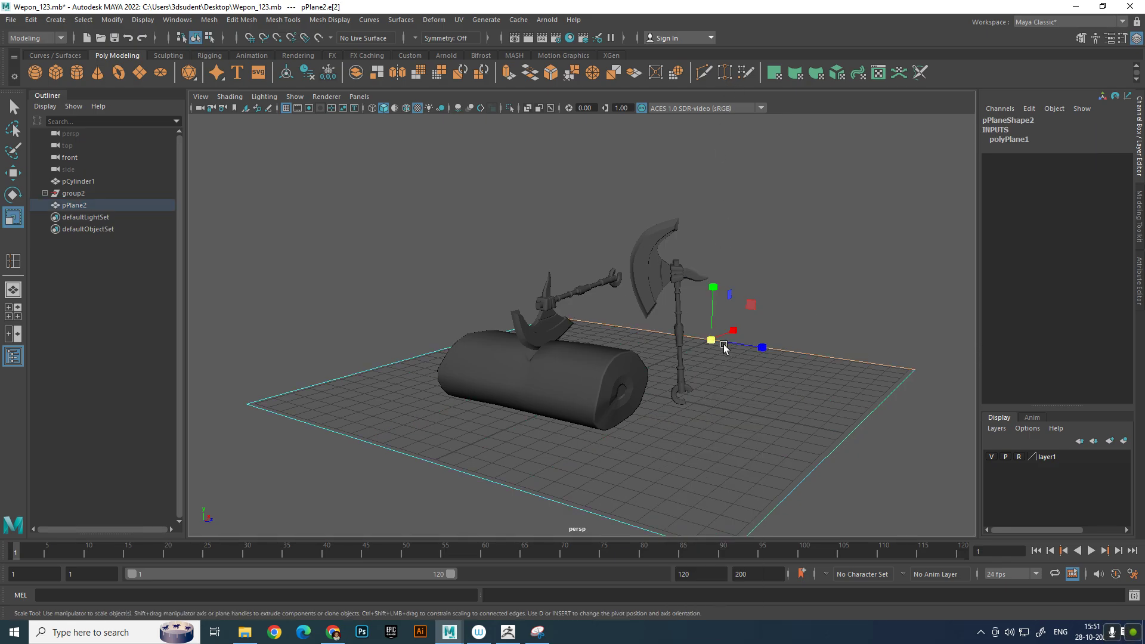
key(w)
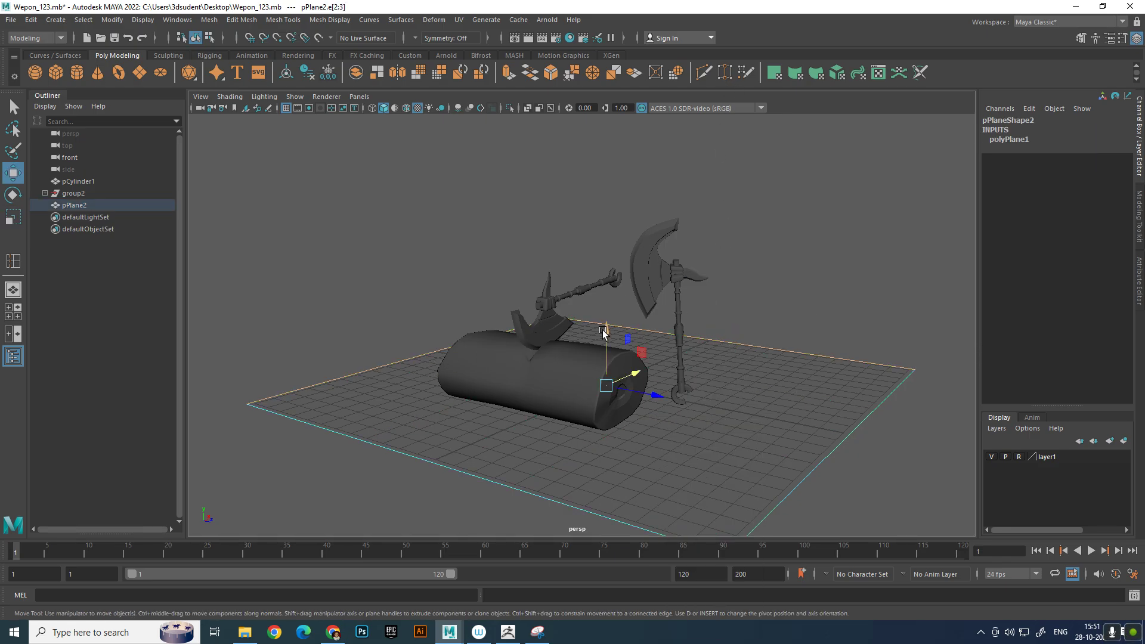
shift+drag(606, 328, 607, 143)
scroll(615, 209, up, 3)
alt+middle_drag(604, 221, 602, 298)
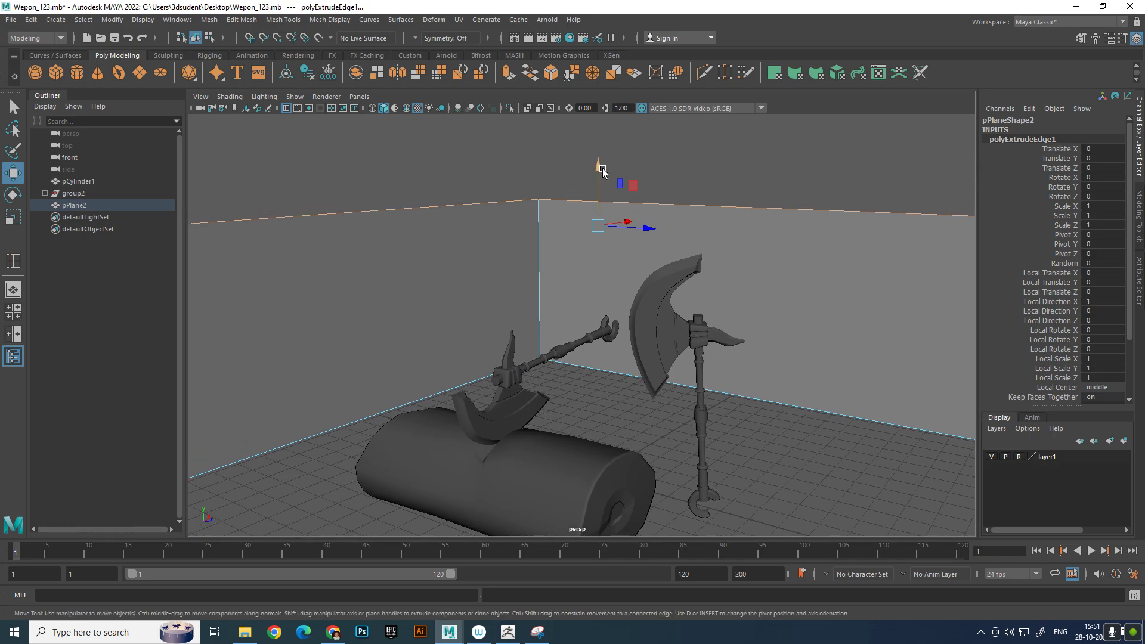
drag(601, 170, 603, 51)
Move the vertices at the open end of the backdrop outward to widen the floor and back wall
scroll(621, 282, down, 2)
scroll(621, 282, down, 3)
alt+drag(621, 283, 726, 269)
right_drag(726, 270, 666, 264)
drag(701, 191, 725, 537)
alt+drag(850, 361, 361, 203)
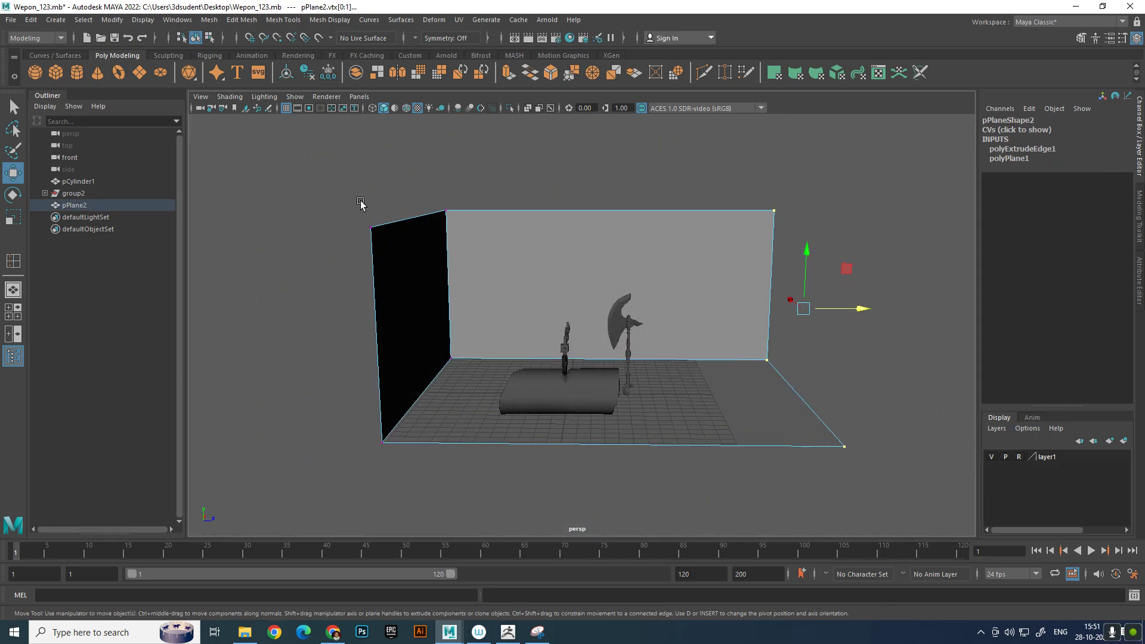
Move the side wall's vertices and the remaining open end's vertices outward to enlarge the backdrop around the models
alt+drag(453, 310, 397, 387)
scroll(551, 411, down, 5)
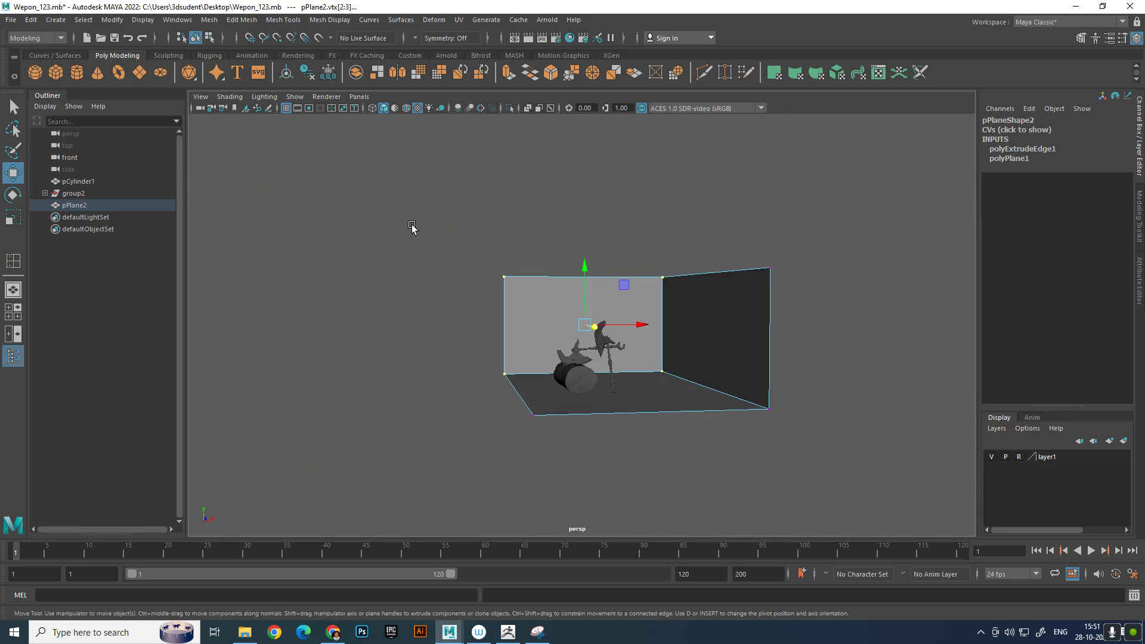
drag(416, 229, 602, 528)
drag(568, 331, 609, 401)
Bevel the backdrop's two floor-to-wall edges together with the vertical corner edge
scroll(486, 349, up, 3)
right_drag(646, 392, 648, 354)
click(576, 343)
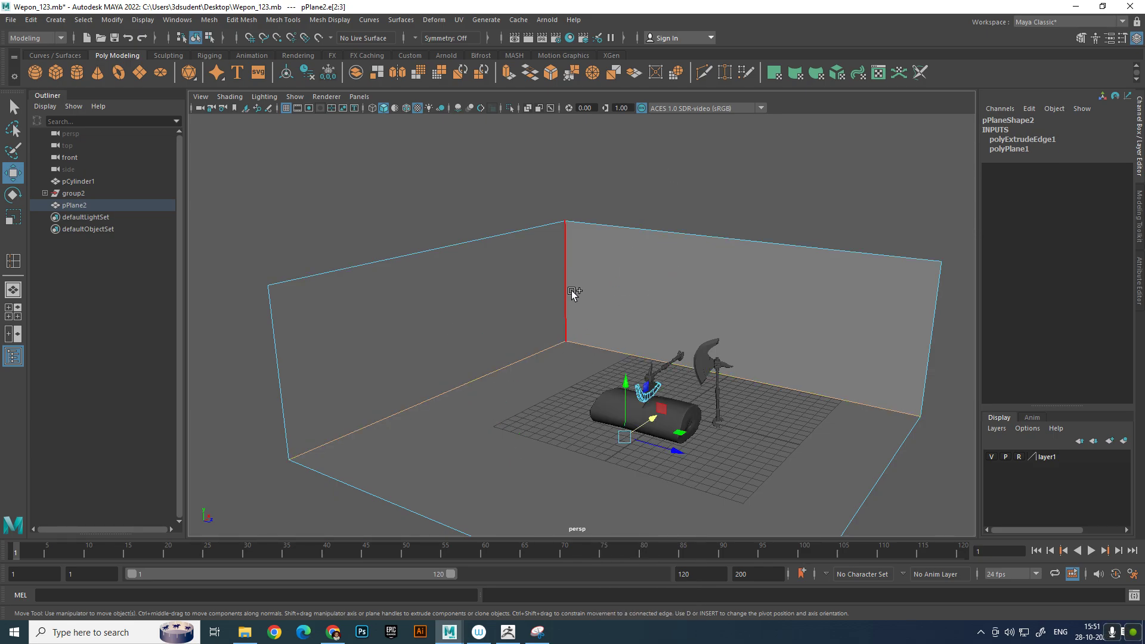
shift+click(568, 293)
shift+right_click(618, 332)
click(673, 331)
scroll(662, 333, up, 3)
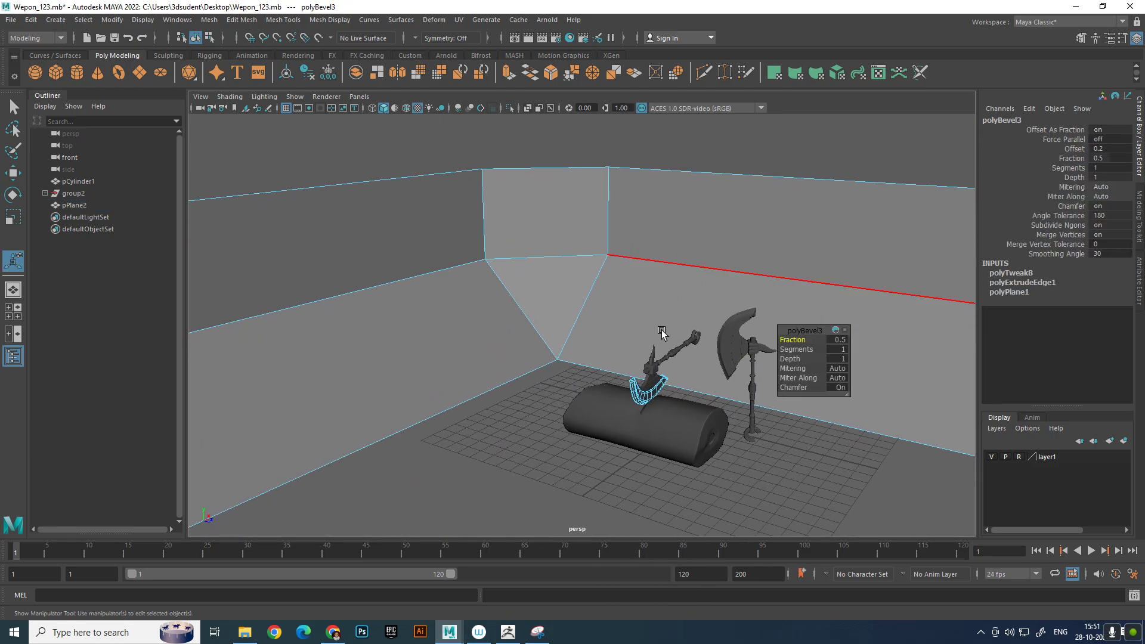
Set the backdrop bevel's segments to 6 to round the transitions between floor and walls
key(q)
click(854, 130)
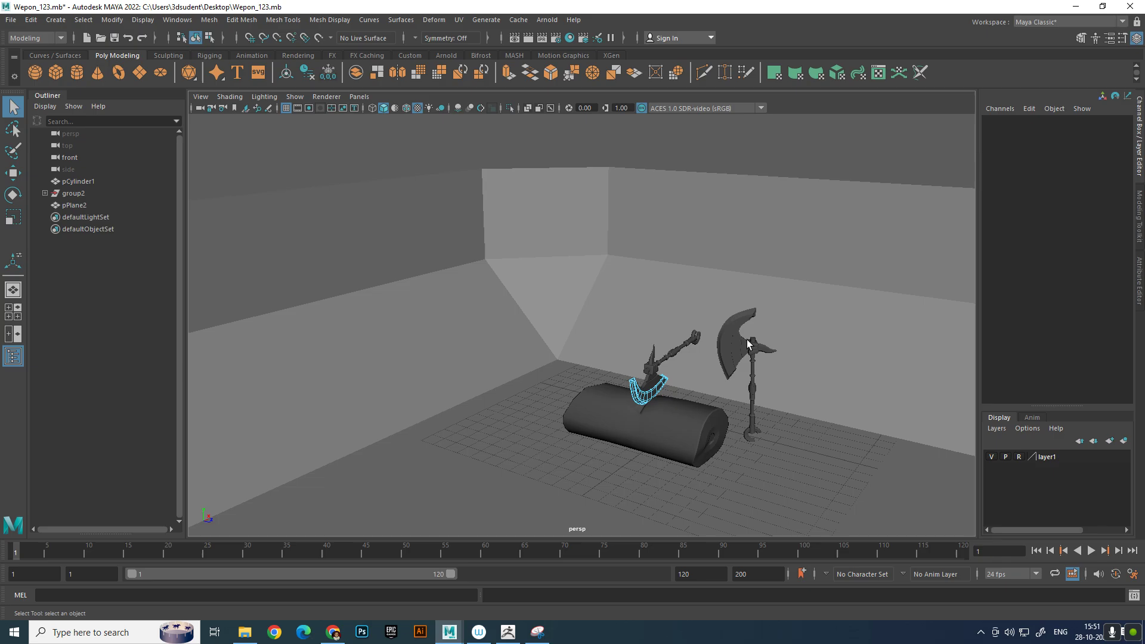
right_drag(669, 388, 726, 286)
click(797, 163)
click(729, 238)
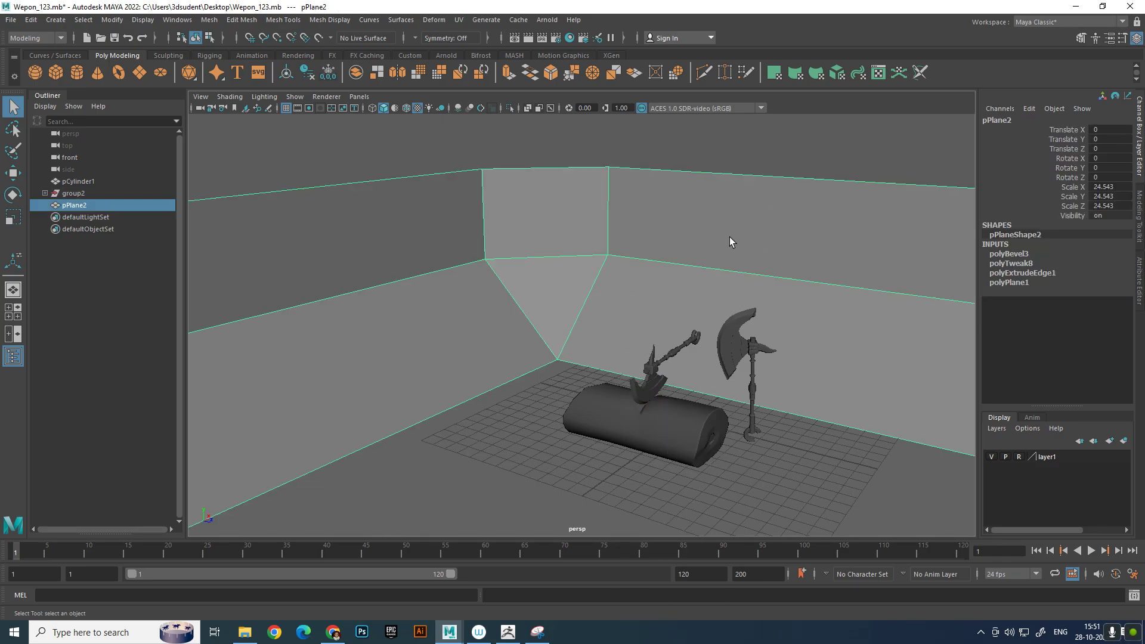
click(1009, 253)
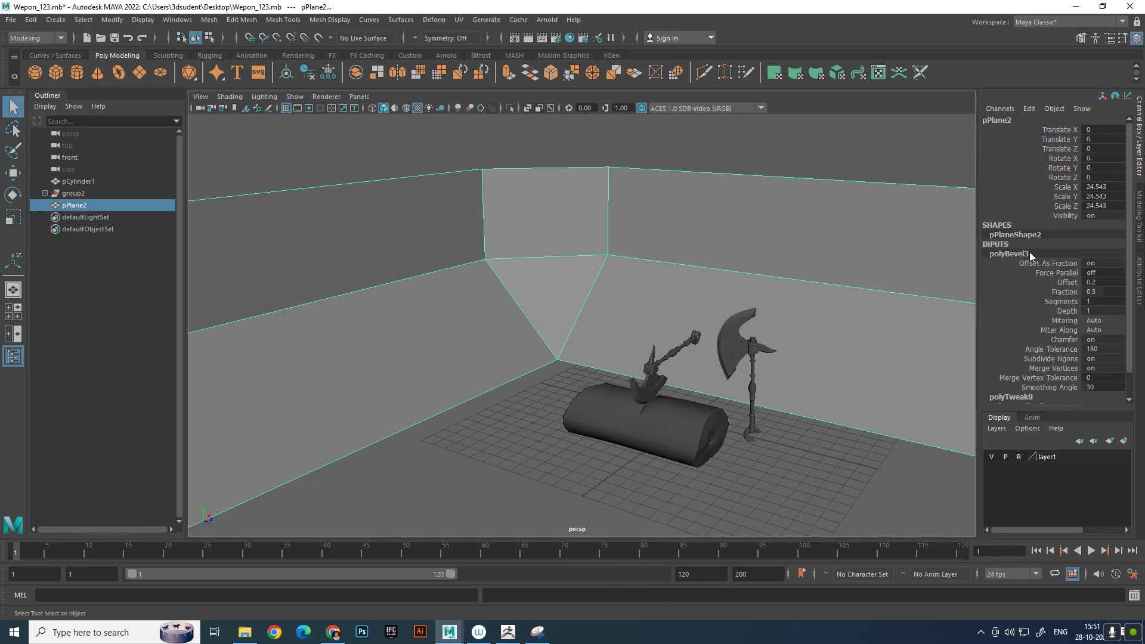
click(1065, 301)
middle_drag(684, 280, 715, 280)
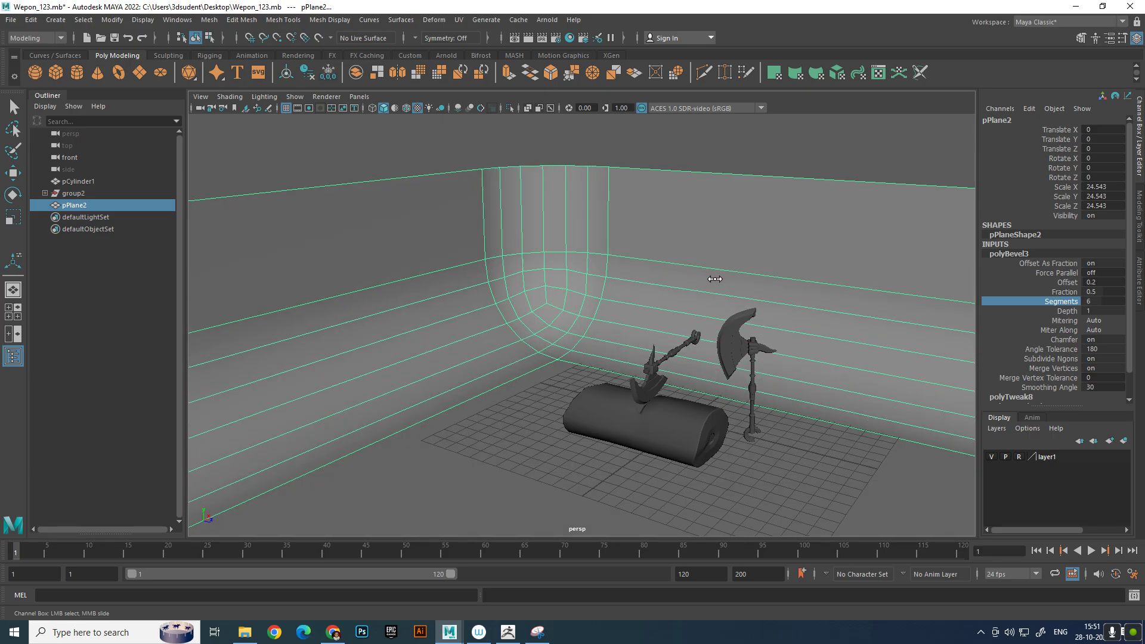
Assign a new Arnold aiAmbientOcclusion material to the backdrop plane
click(695, 132)
alt+drag(692, 139, 637, 242)
click(632, 255)
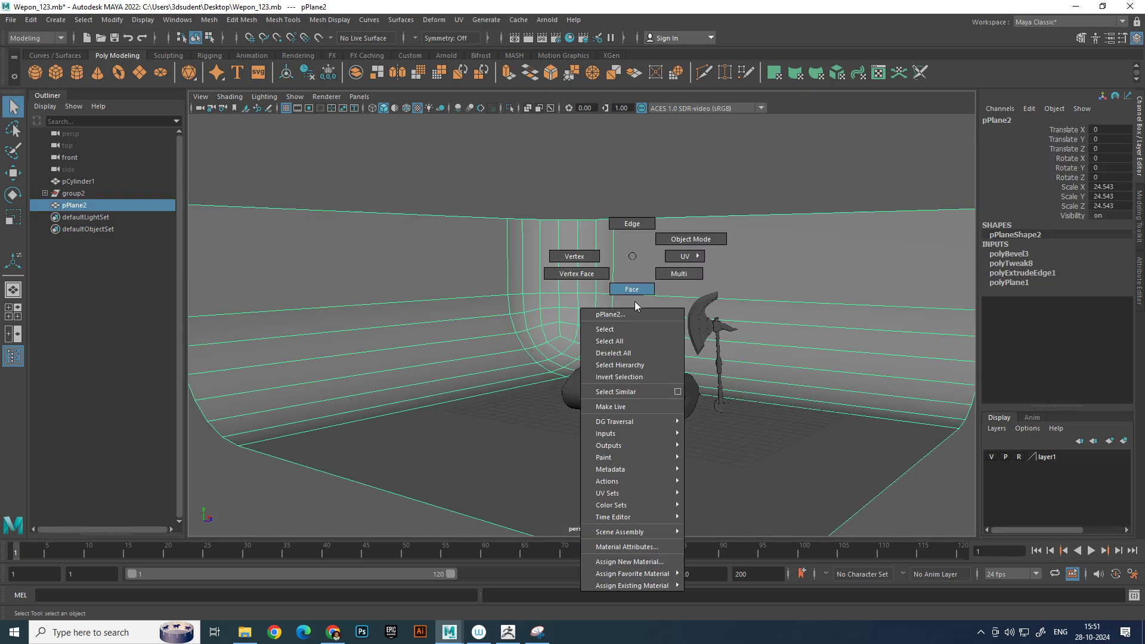
click(649, 561)
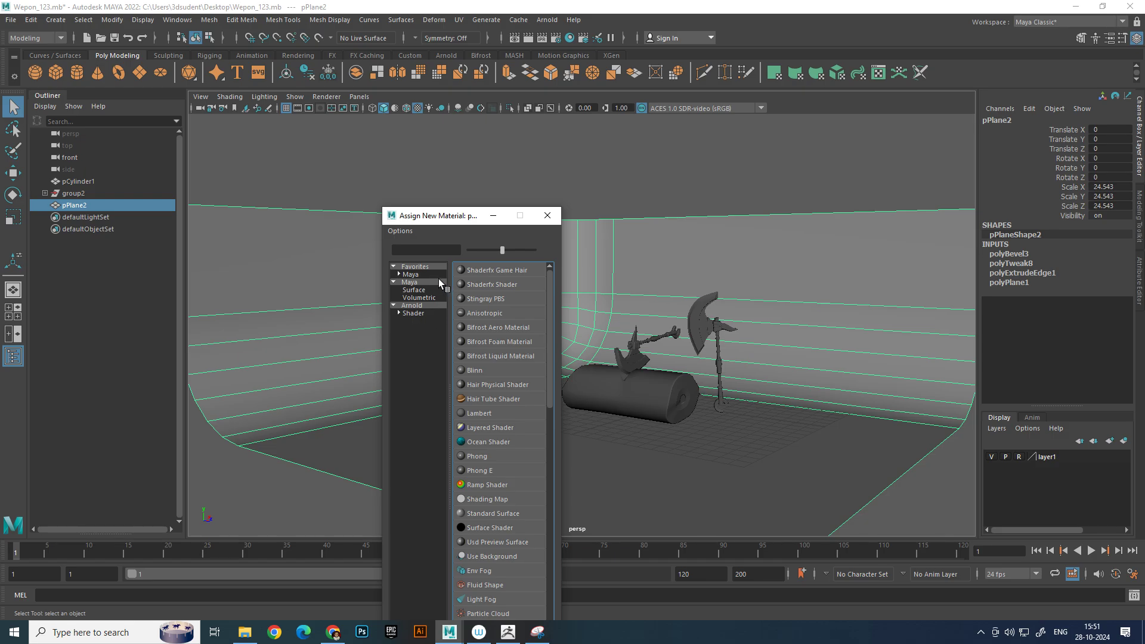
click(431, 305)
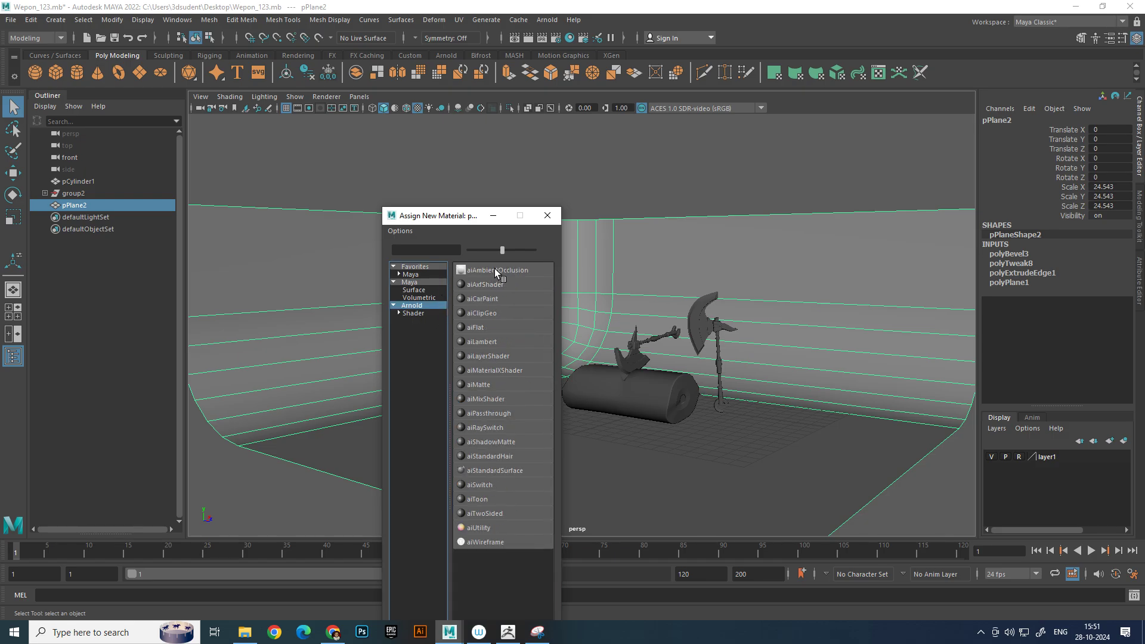
click(495, 270)
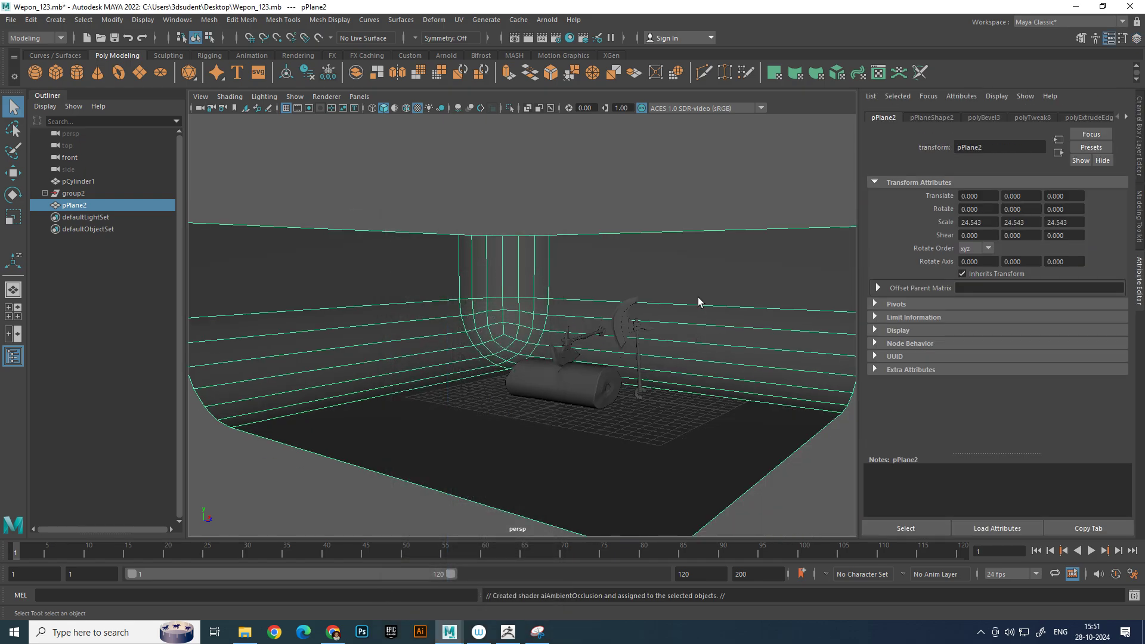
Delete the construction history of the backdrop plane
click(30, 21)
mouse_move(109, 163)
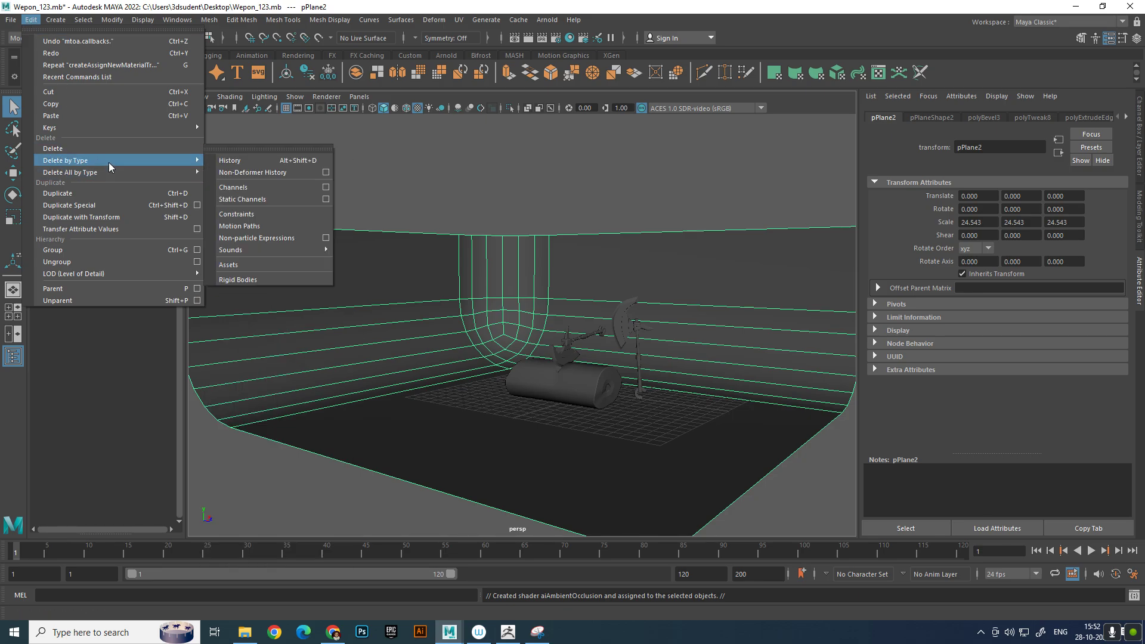
click(258, 161)
Darken the White color of the backdrop's ambient occlusion material to a grey with a value of 0.312
click(1125, 117)
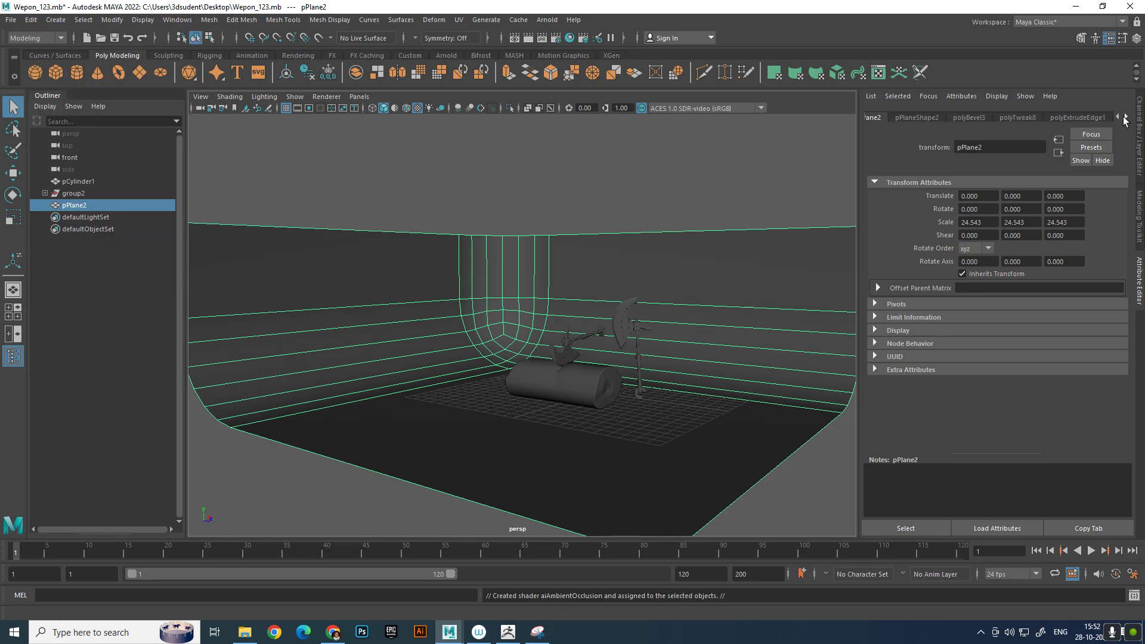
click(1126, 117)
click(1082, 117)
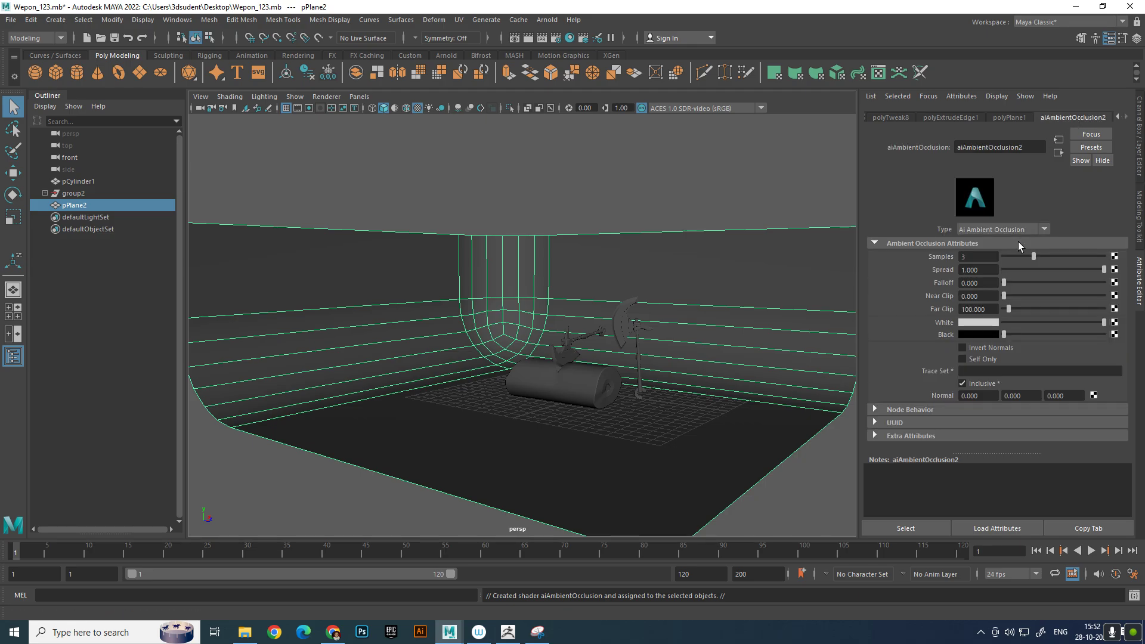
click(981, 322)
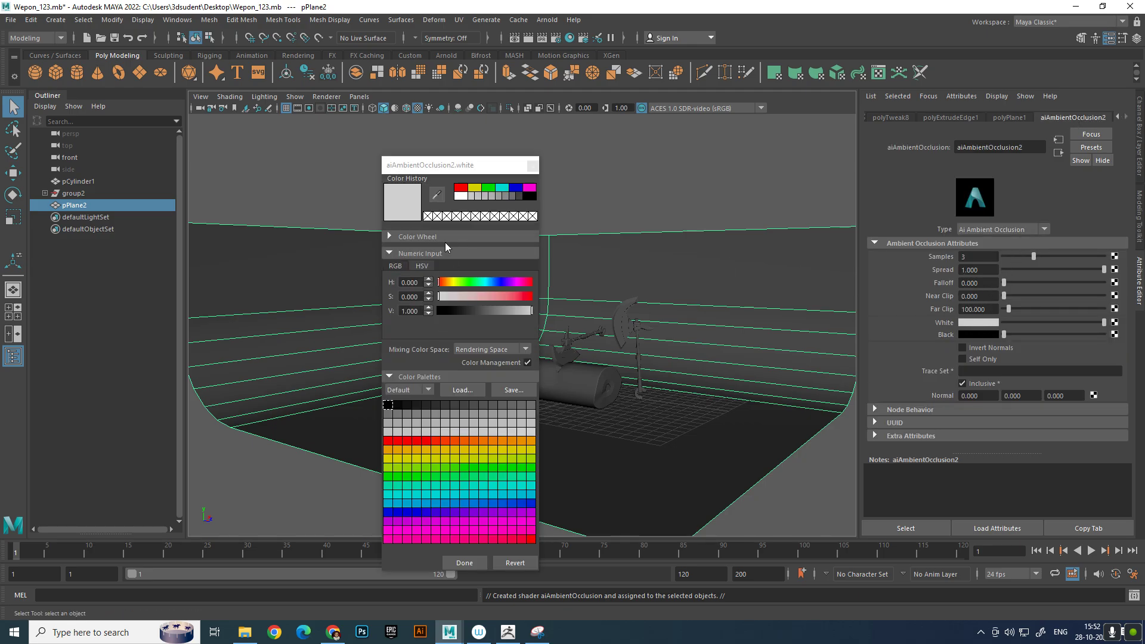
drag(515, 309, 499, 314)
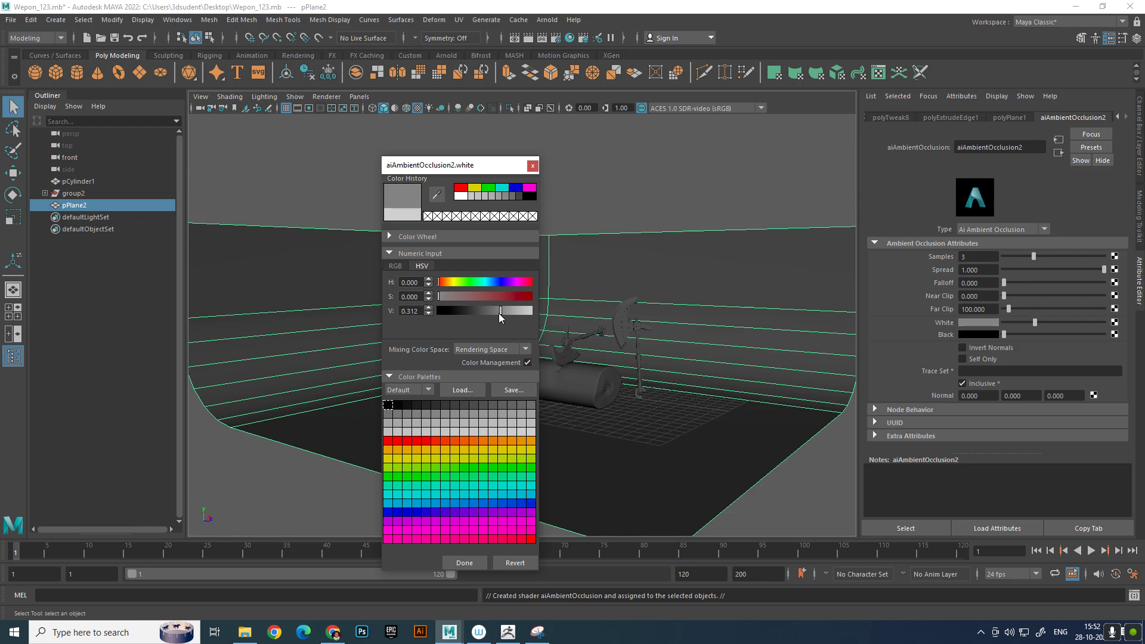
click(471, 562)
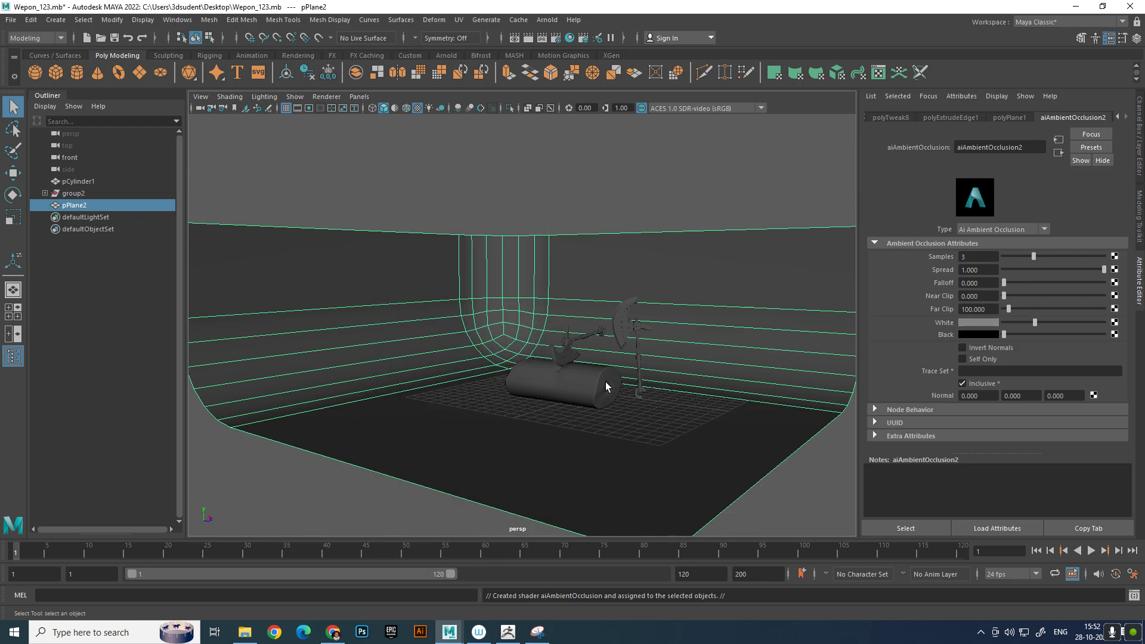
Frame the log and both axes in the perspective view, render the frame with Arnold, and close the render
click(643, 175)
alt+right_drag(643, 176, 647, 203)
alt+middle_drag(647, 203, 521, 152)
alt+right_drag(521, 151, 609, 241)
alt+middle_drag(534, 198, 613, 274)
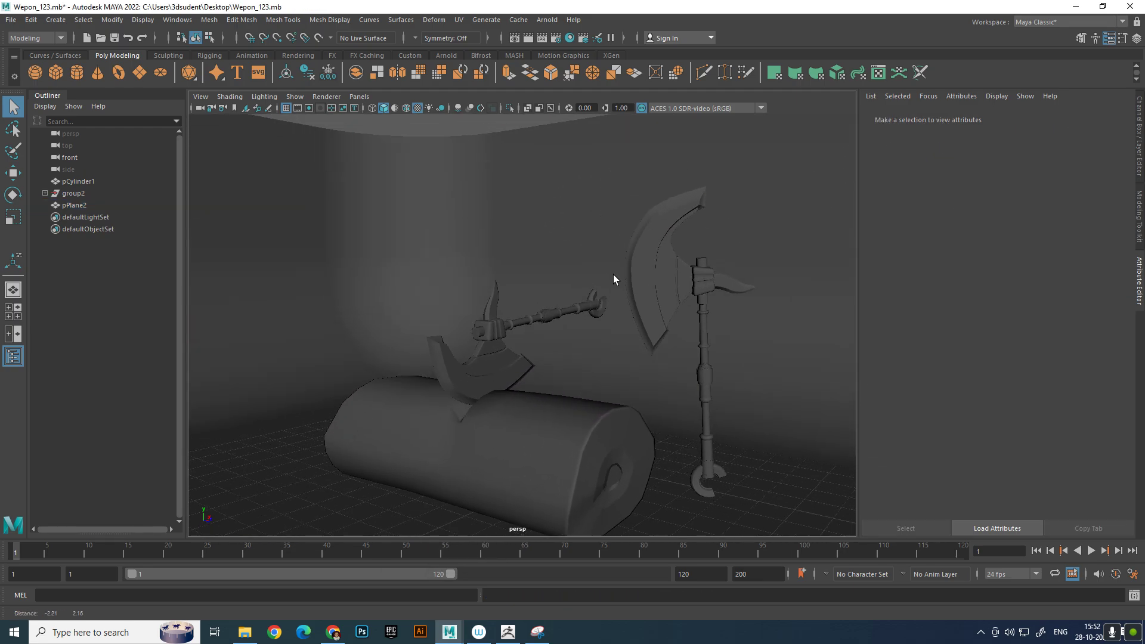
alt+right_drag(613, 274, 586, 262)
alt+middle_drag(586, 263, 614, 214)
alt+drag(614, 214, 606, 217)
alt+middle_drag(606, 218, 588, 199)
alt+right_drag(588, 200, 566, 191)
click(530, 40)
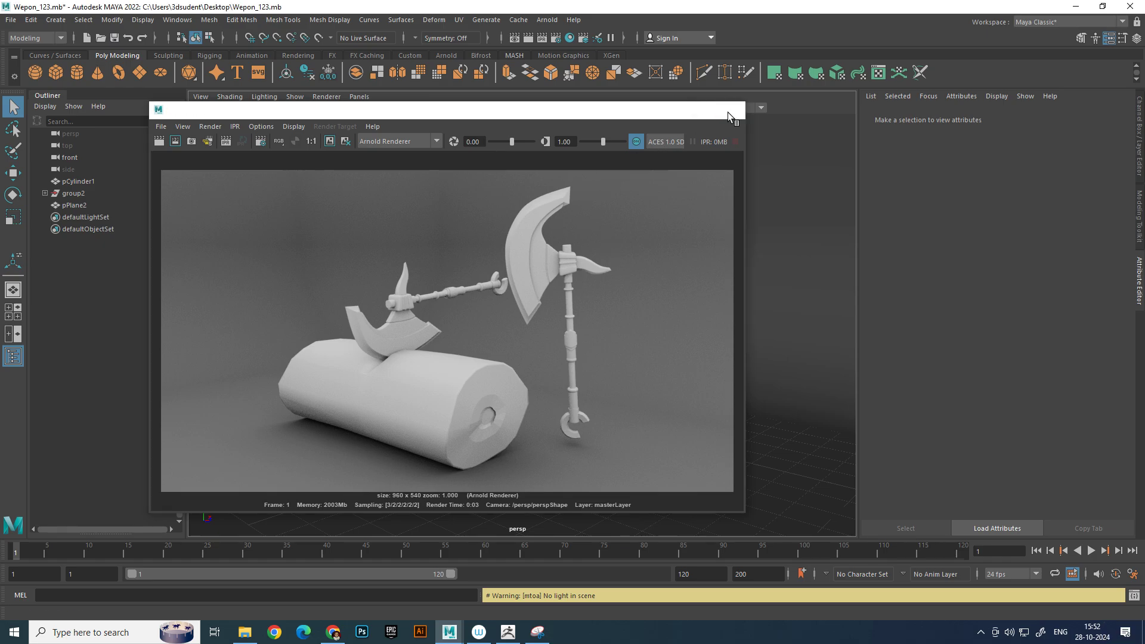
click(731, 110)
Select the whole group of the upright axe standing beside the log and hide it
click(610, 256)
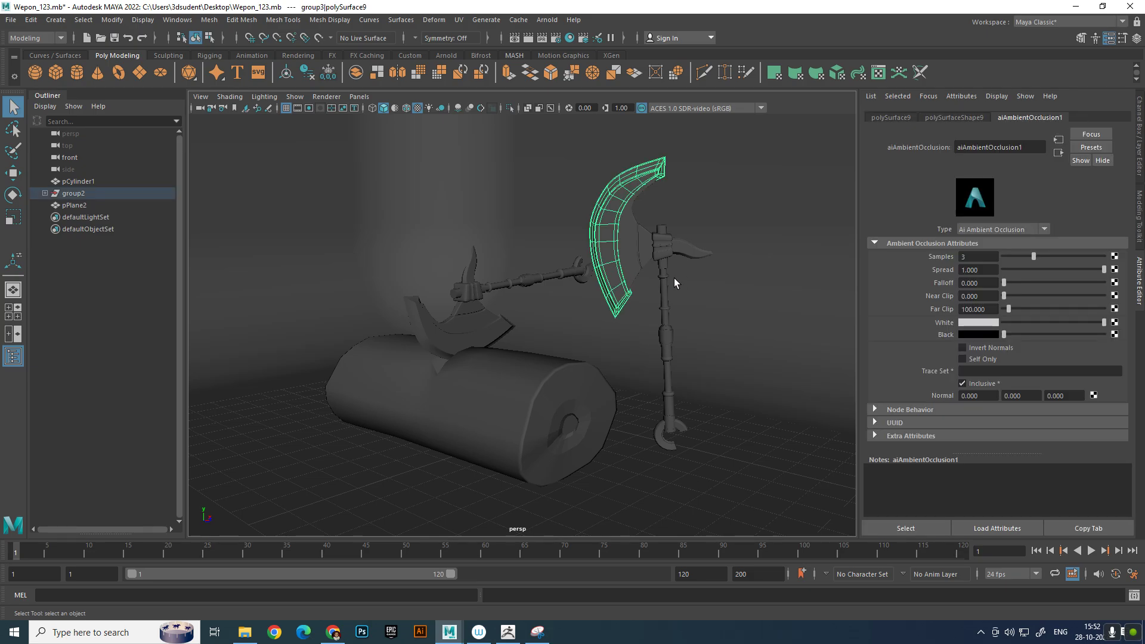
alt+drag(654, 248, 684, 253)
drag(701, 189, 790, 358)
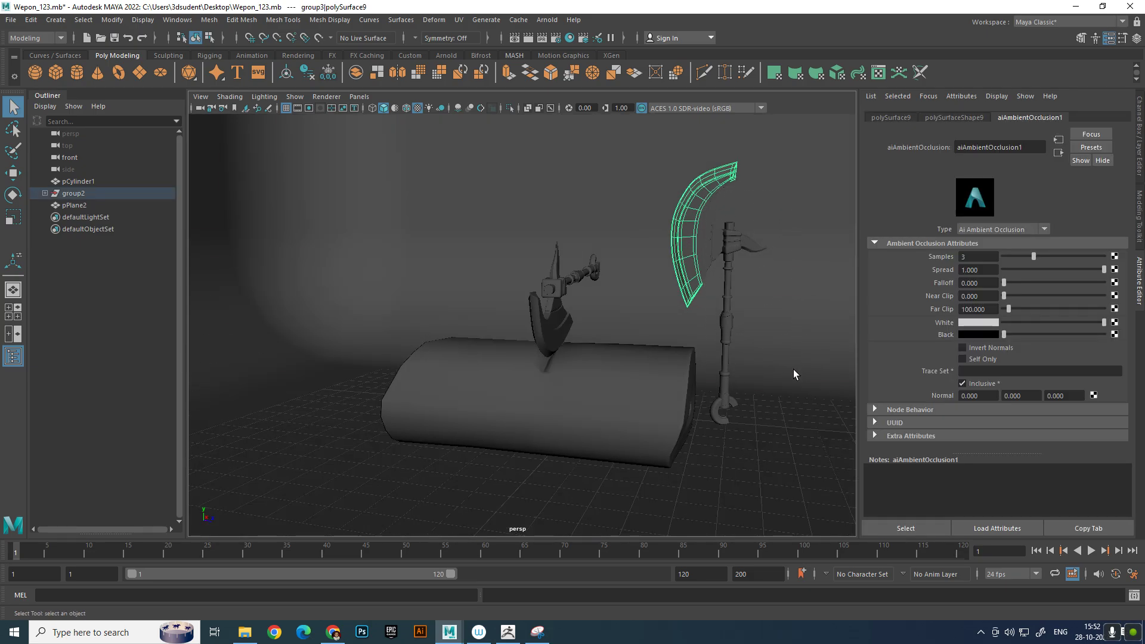
click(732, 406)
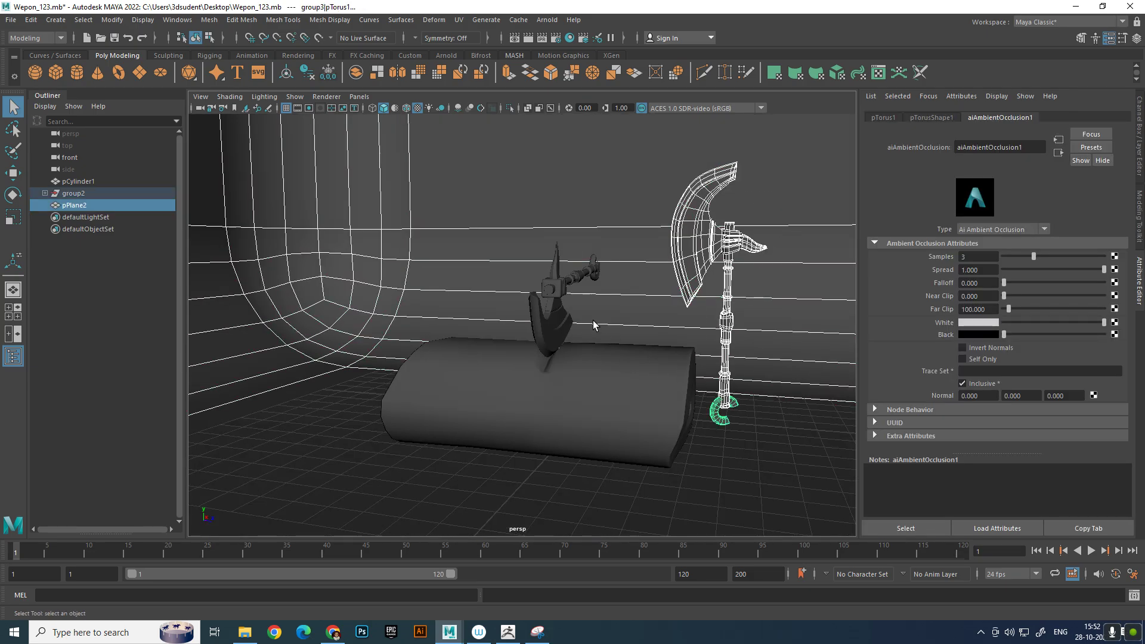
ctrl+click(601, 296)
key(Up)
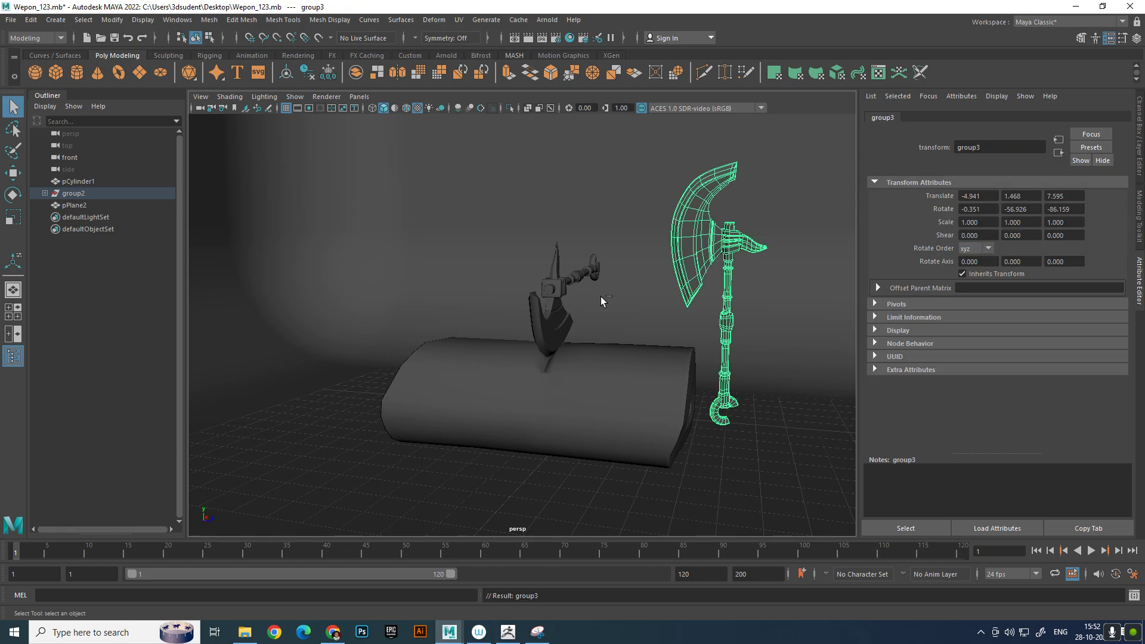
key(ctrl+h)
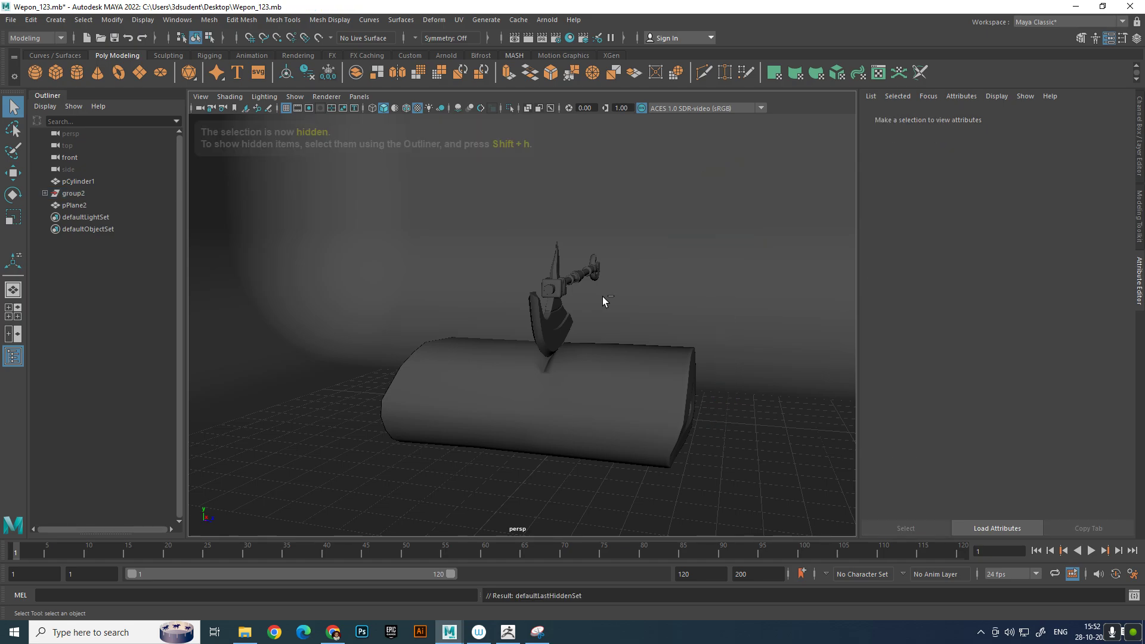
Render a closer perspective view of the log with the embedded axe, inspect the enlarged render, and close it
alt+drag(622, 318, 572, 325)
alt+middle_drag(572, 325, 681, 330)
alt+drag(681, 330, 656, 356)
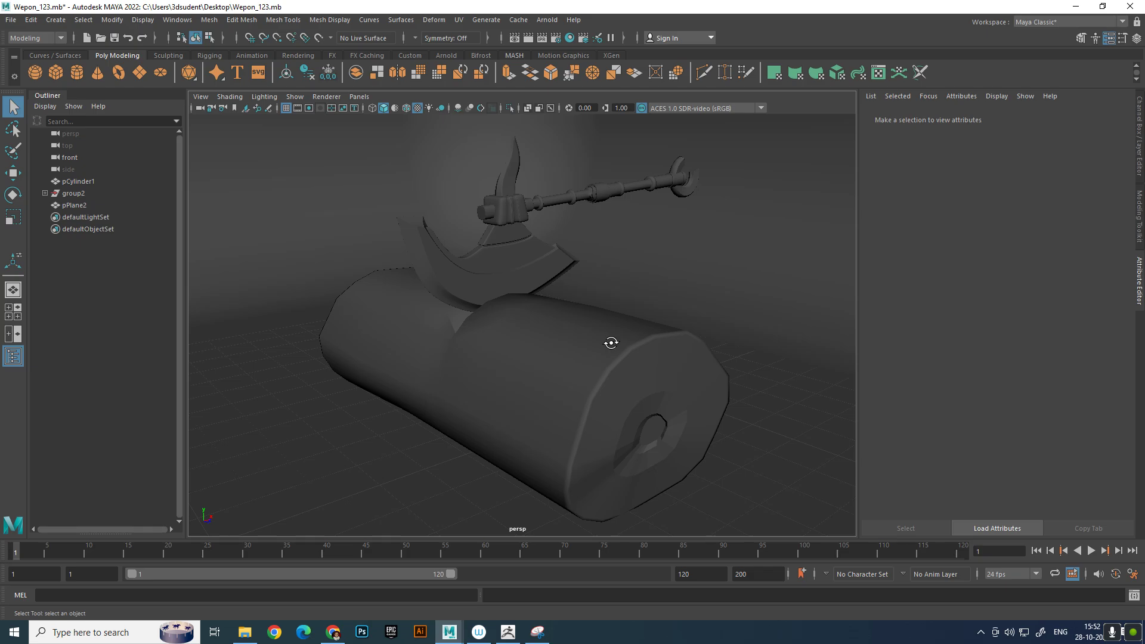
click(532, 42)
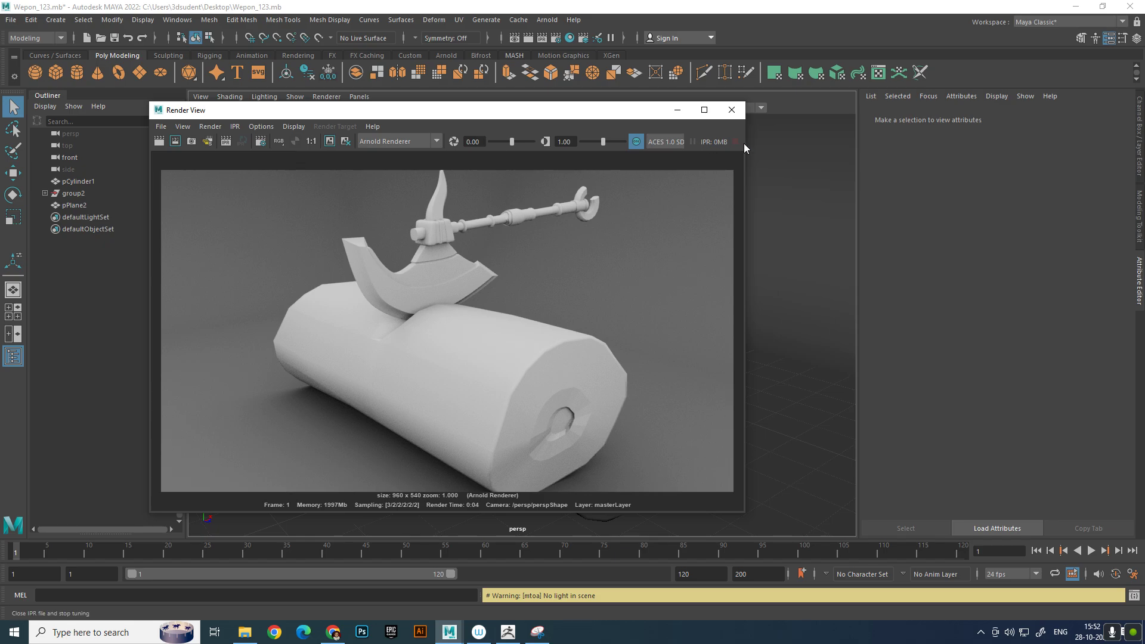
click(705, 114)
scroll(709, 220, up, 3)
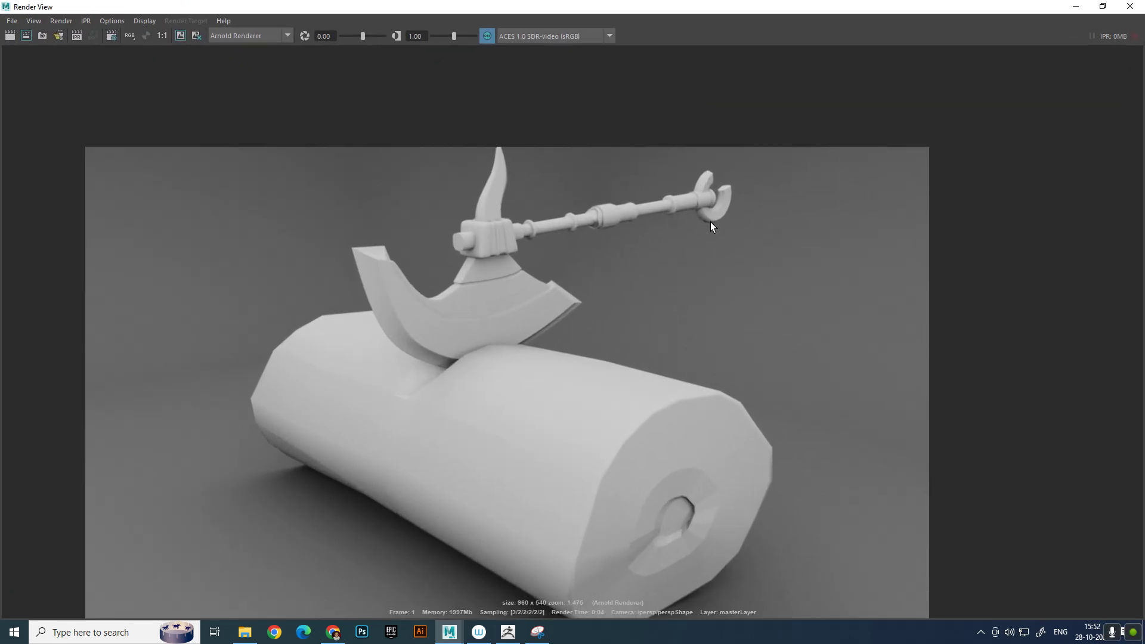
middle_drag(731, 160, 733, 156)
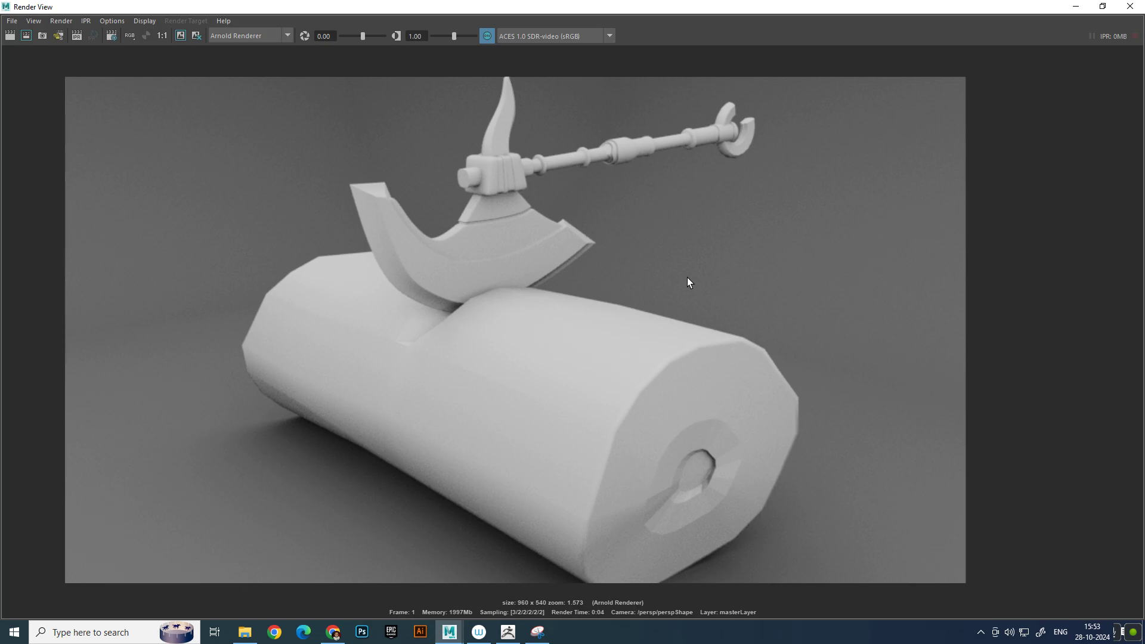
click(1130, 7)
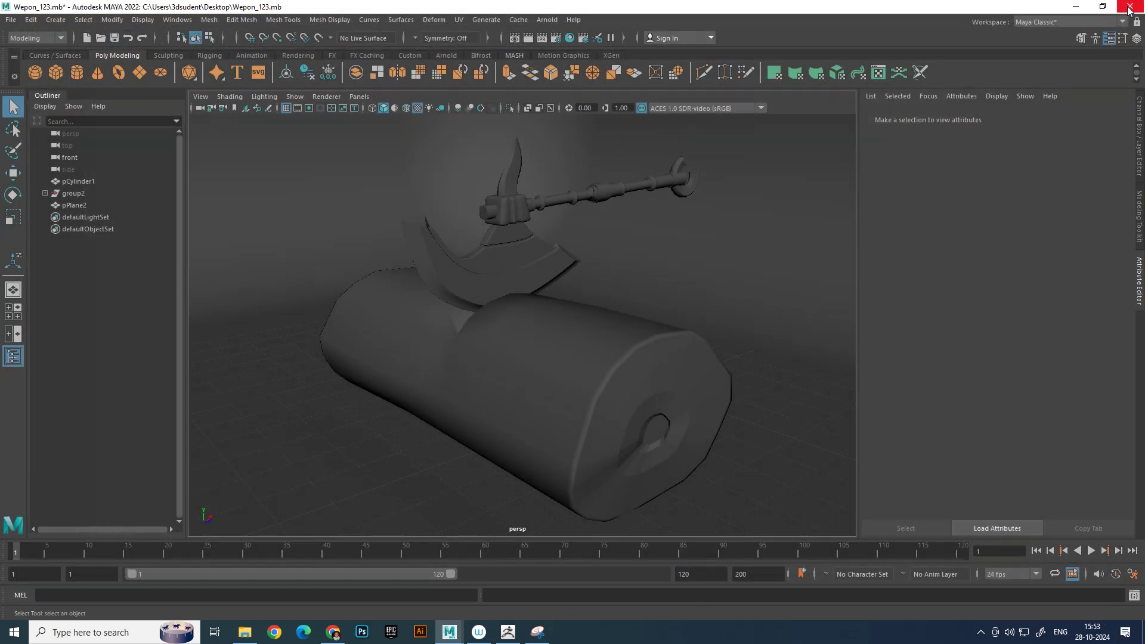
Insert a supporting edge loop close to each side of the notch in the log
scroll(648, 289, up, 3)
click(570, 345)
alt+drag(571, 346, 687, 324)
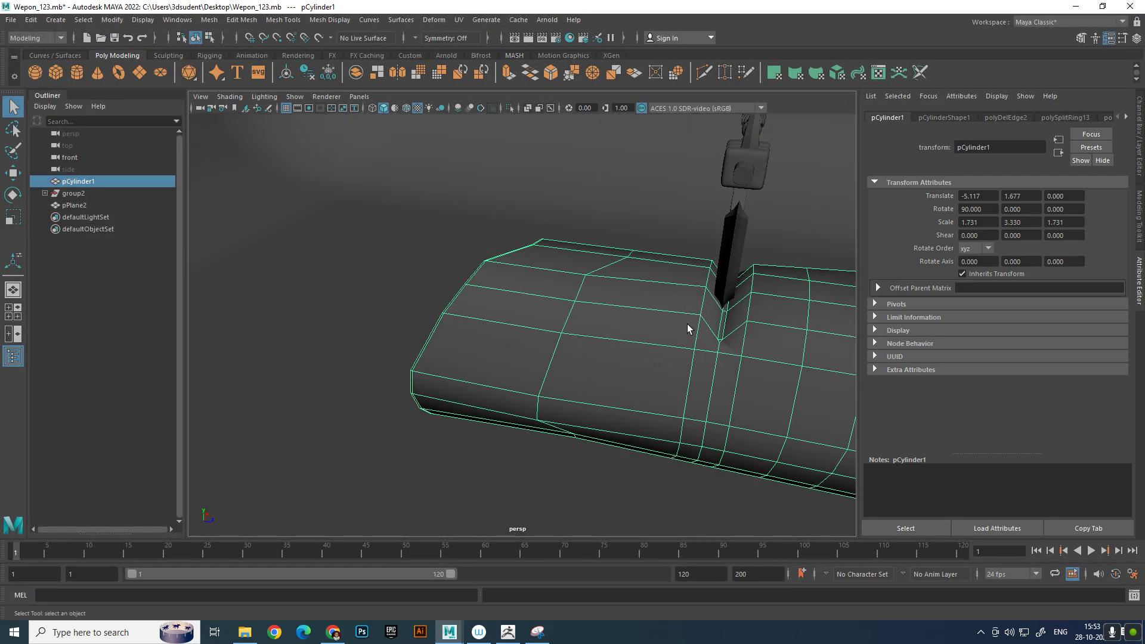
alt+middle_drag(687, 323, 620, 294)
shift+right_drag(758, 273, 704, 298)
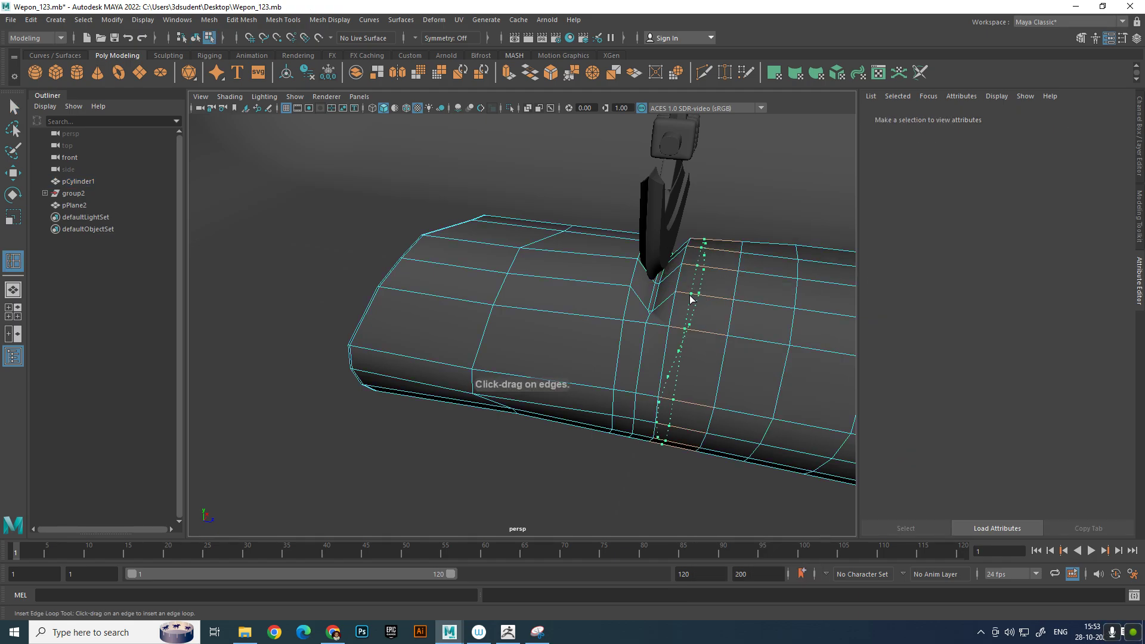
click(680, 298)
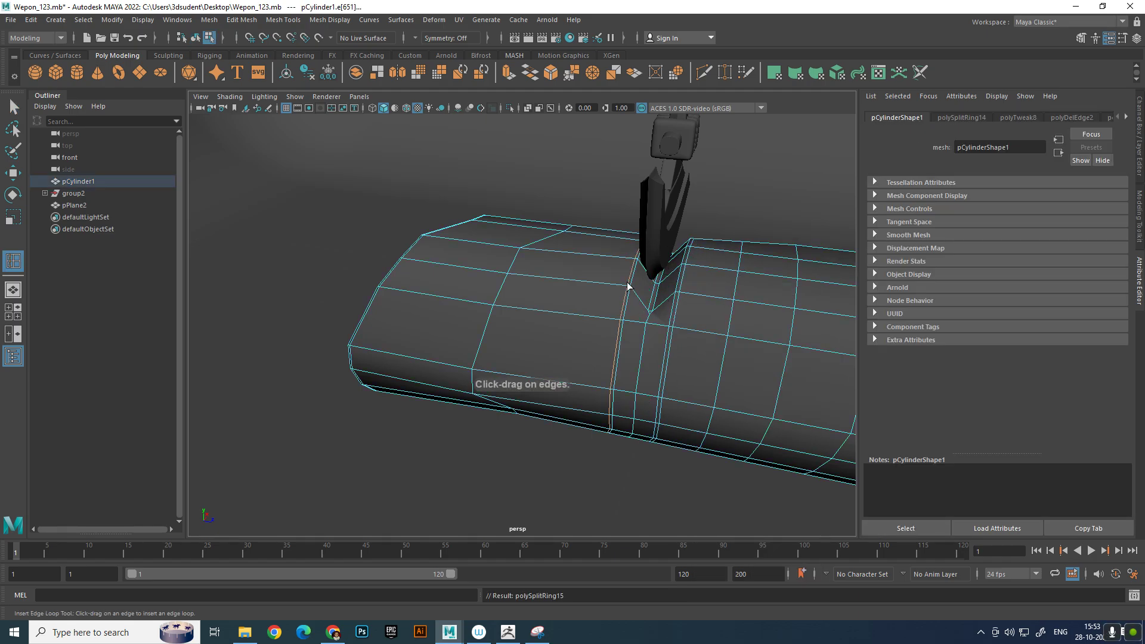
Return to object mode, smooth the whole log mesh with one division level, and deselect it
key(w)
key(F8)
shift+right_drag(753, 288, 724, 358)
key(q)
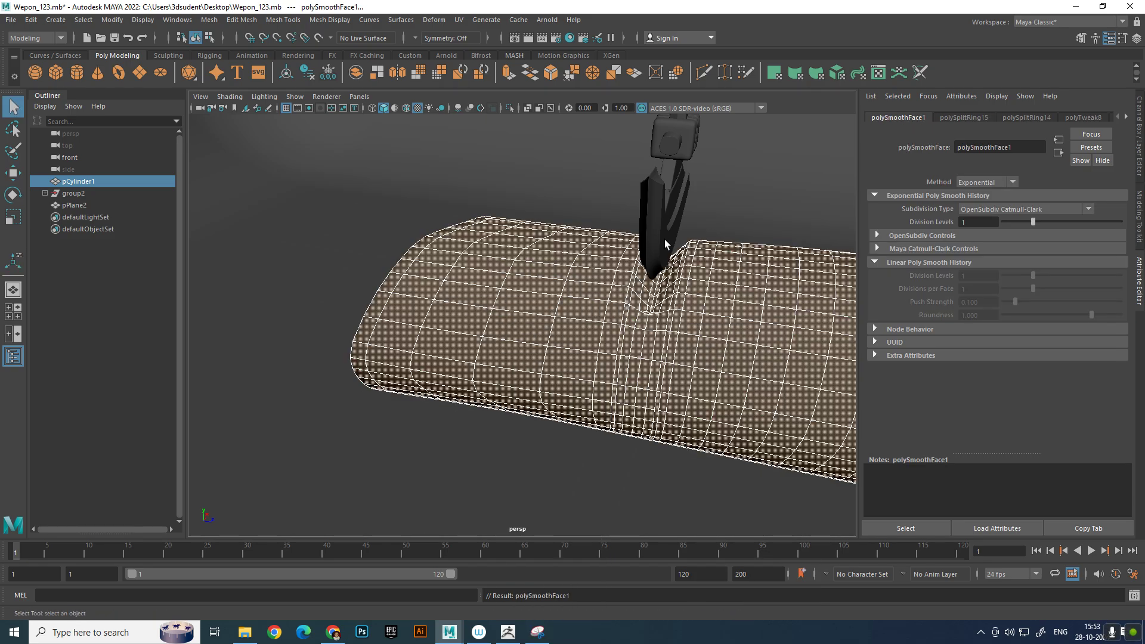
alt+drag(578, 340, 534, 252)
scroll(537, 253, down, 5)
alt+middle_drag(540, 253, 533, 370)
click(605, 184)
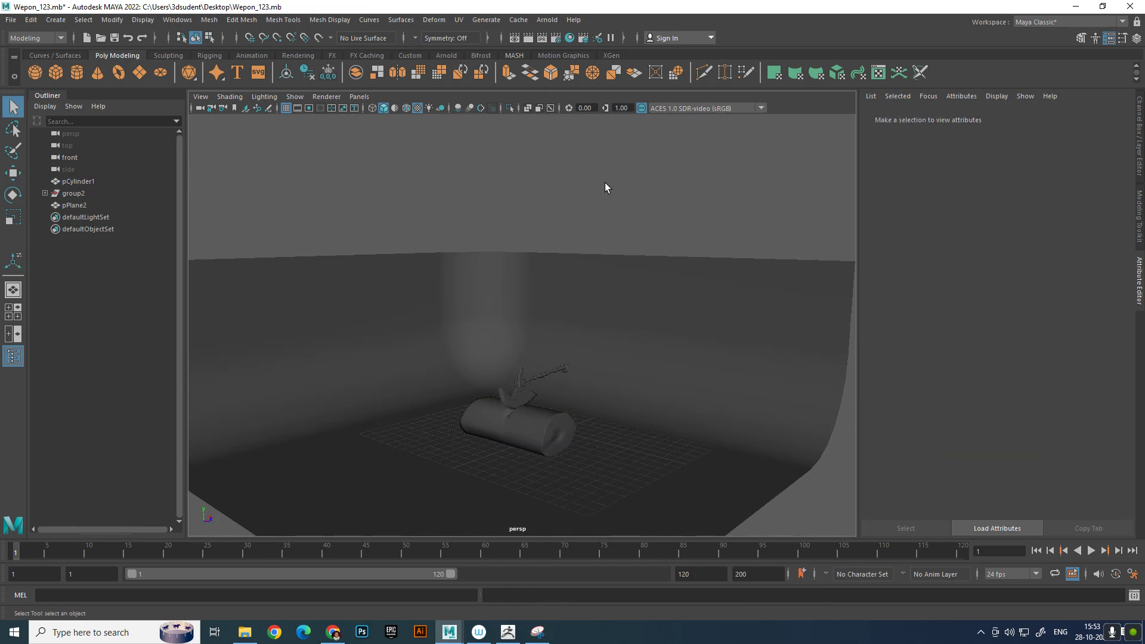
Frame the smoothed log and embedded axe up close, render the frame with Arnold, and close the render
scroll(608, 197, up, 6)
alt+middle_drag(612, 260, 627, 177)
alt+drag(626, 177, 621, 203)
scroll(624, 220, up, 4)
alt+middle_drag(631, 253, 591, 178)
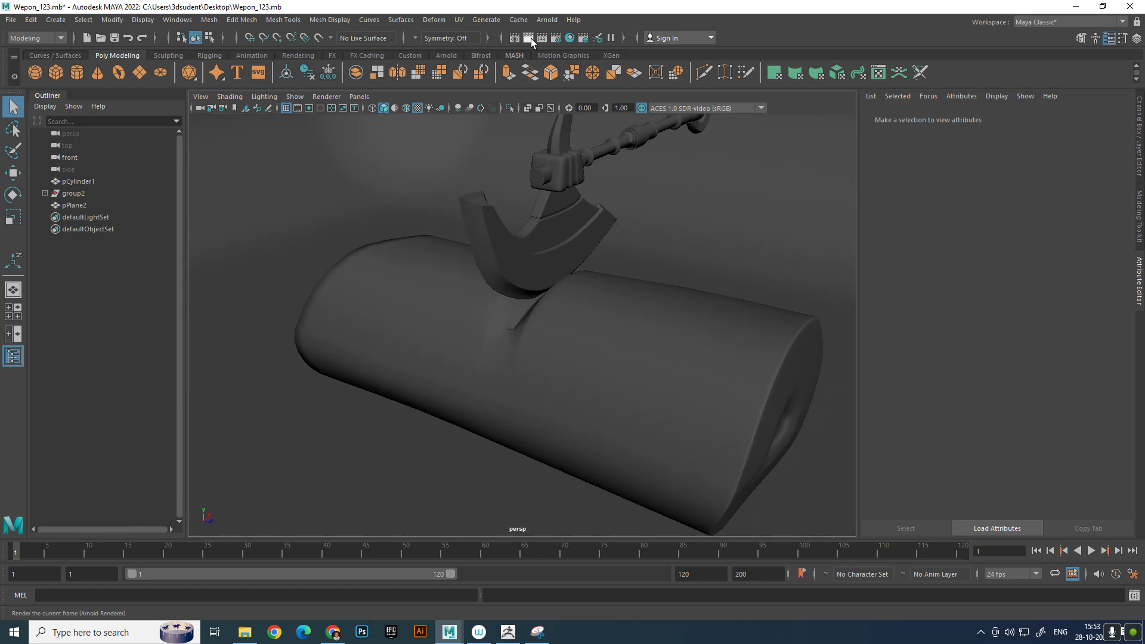
click(531, 38)
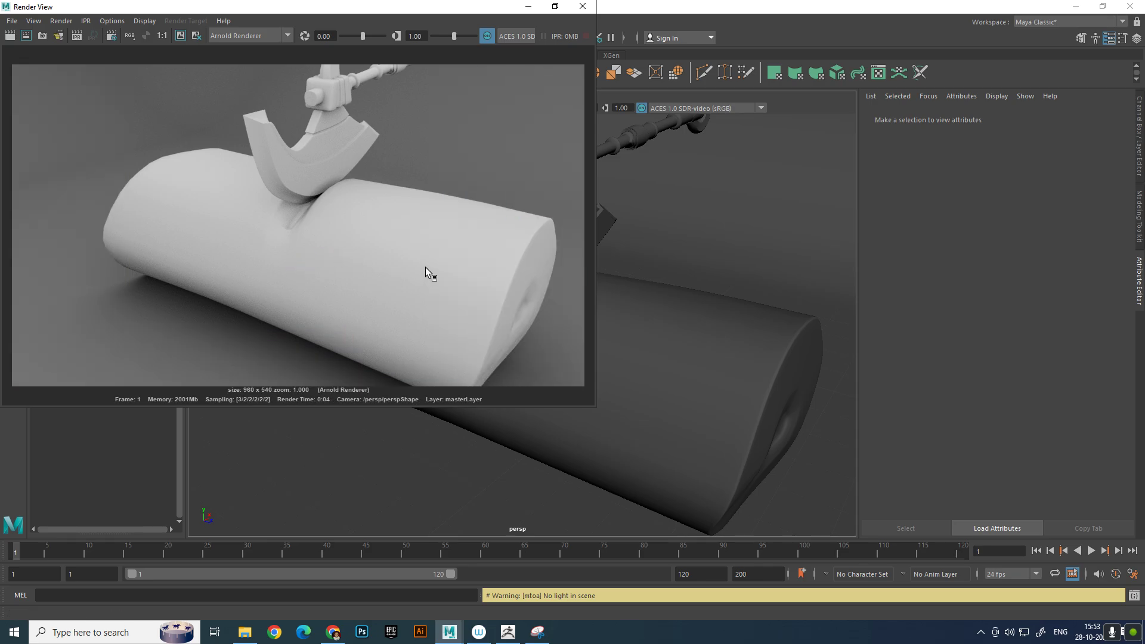
click(586, 11)
click(586, 11)
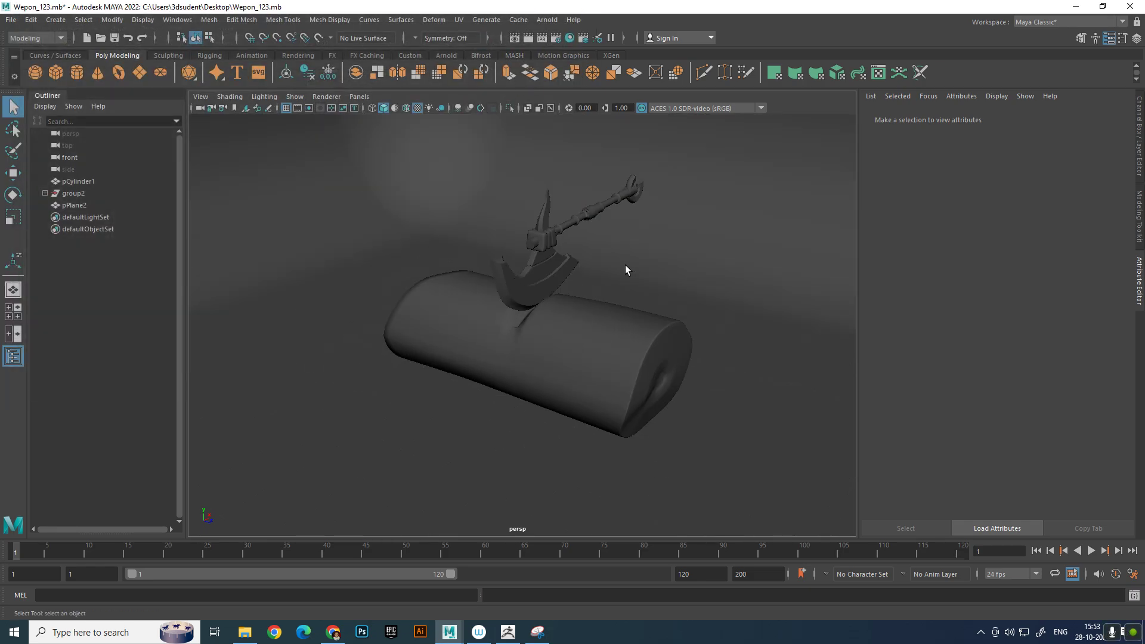
Frame the whole log with its embedded axe and set the render image size preset to HD_720
alt+middle_drag(620, 264, 603, 287)
alt+drag(603, 286, 598, 248)
alt+right_drag(598, 248, 615, 297)
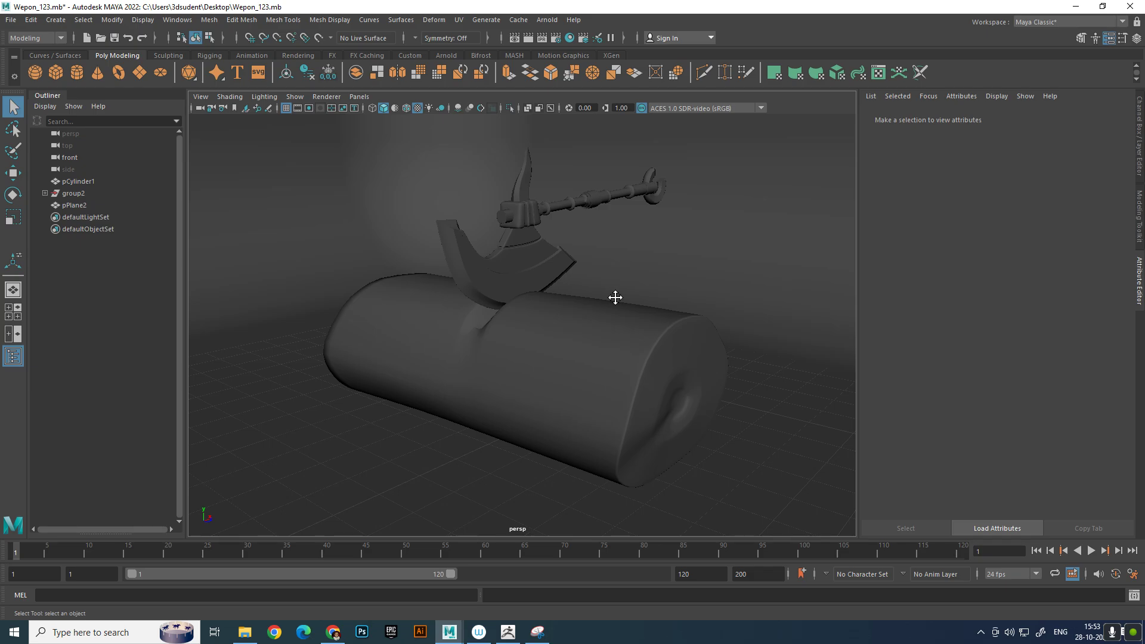
alt+middle_drag(616, 297, 615, 318)
click(556, 38)
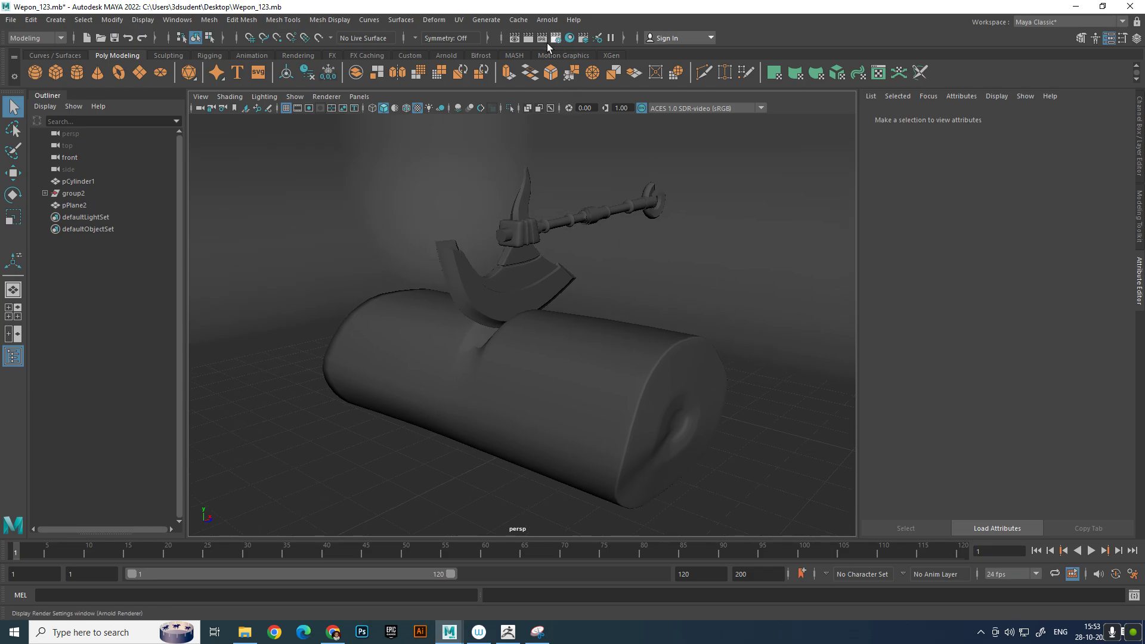
scroll(240, 291, down, 10)
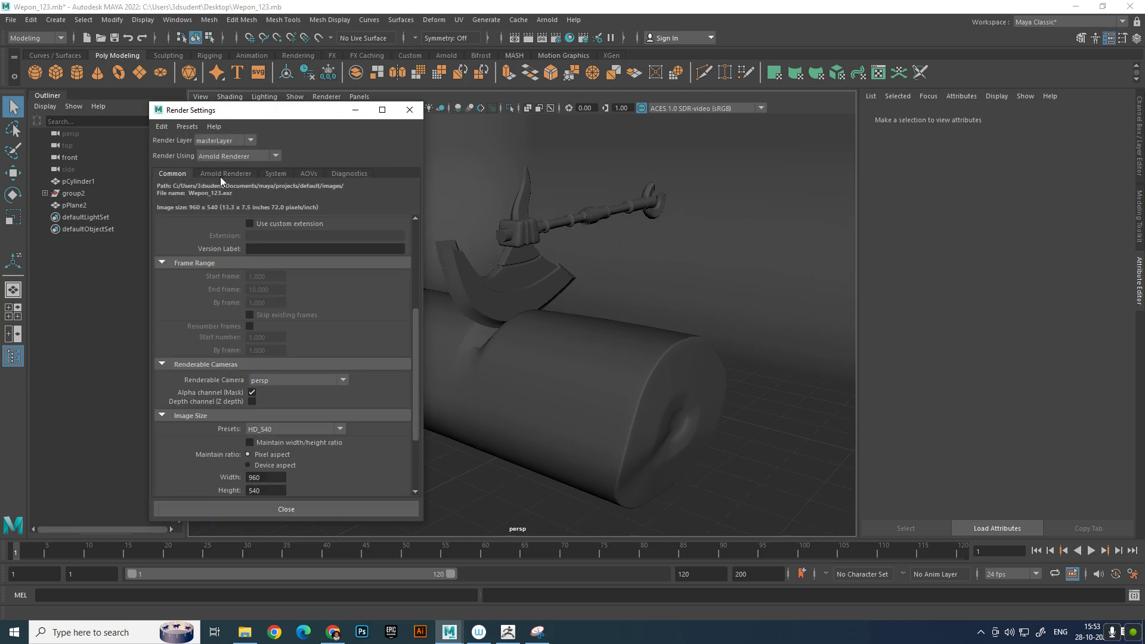
click(284, 332)
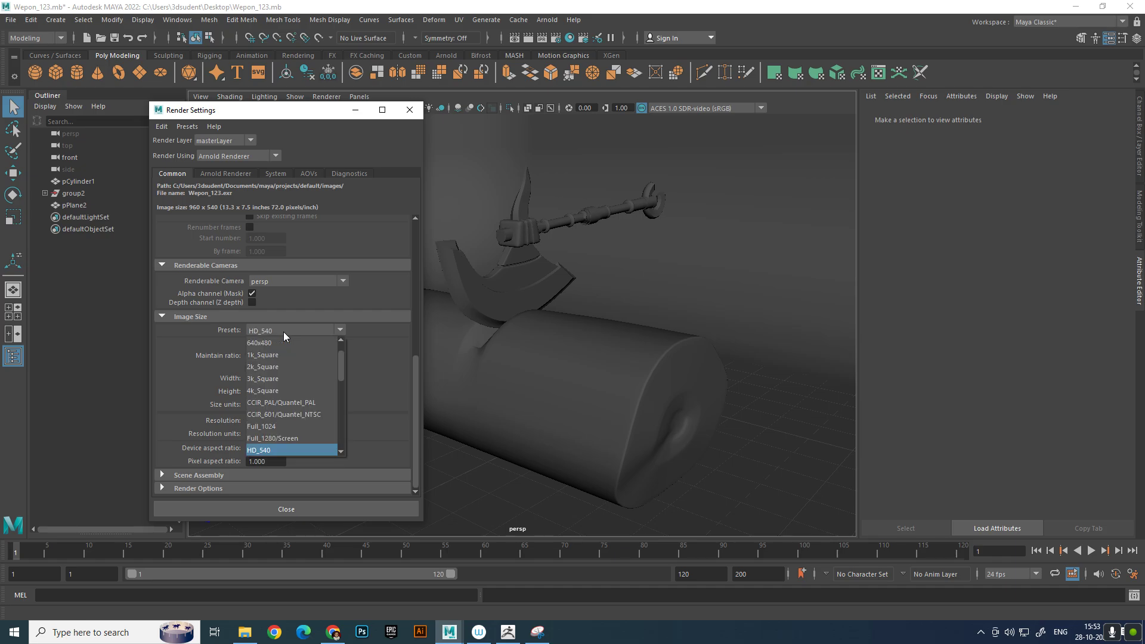
click(285, 427)
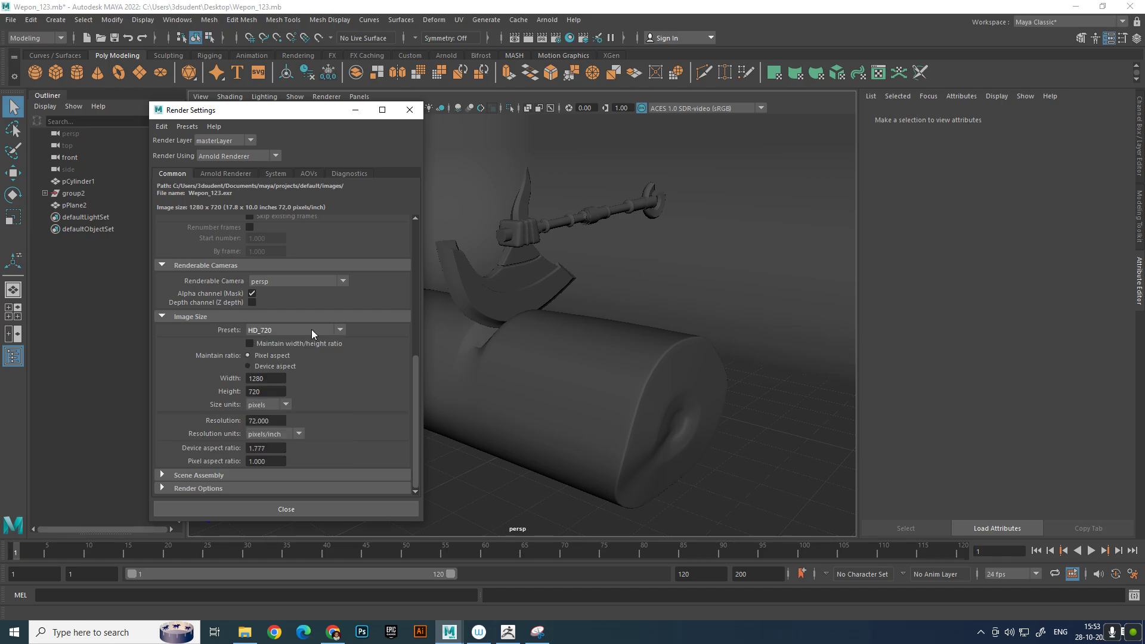
click(408, 113)
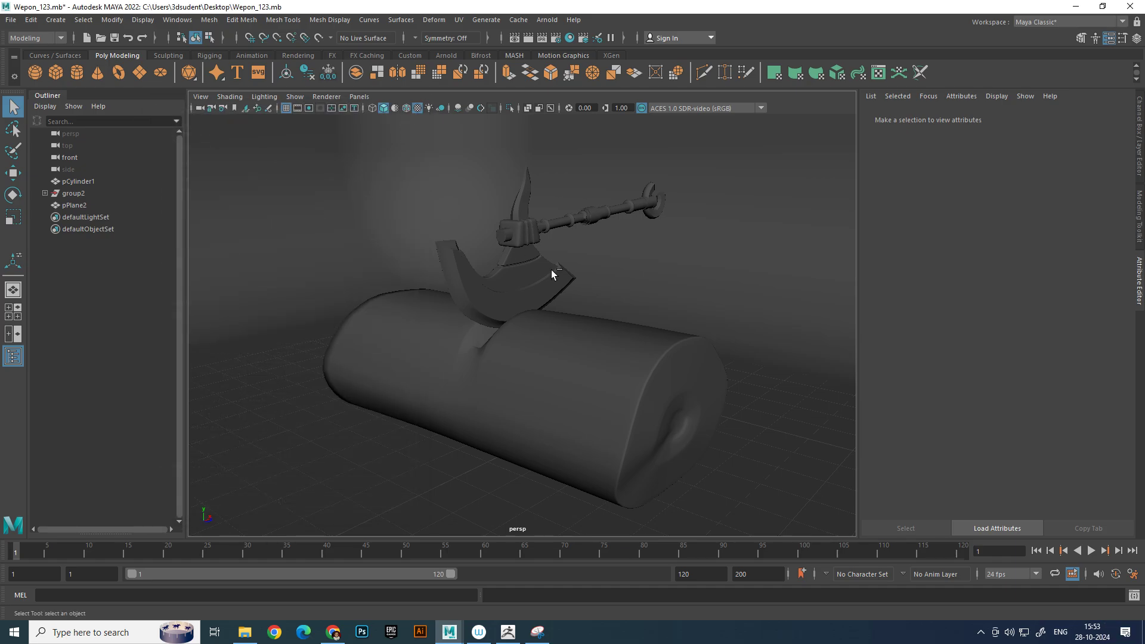
Save the scene, render the current frame at the HD_720 size, and close the render after inspecting it
key(ctrl+s)
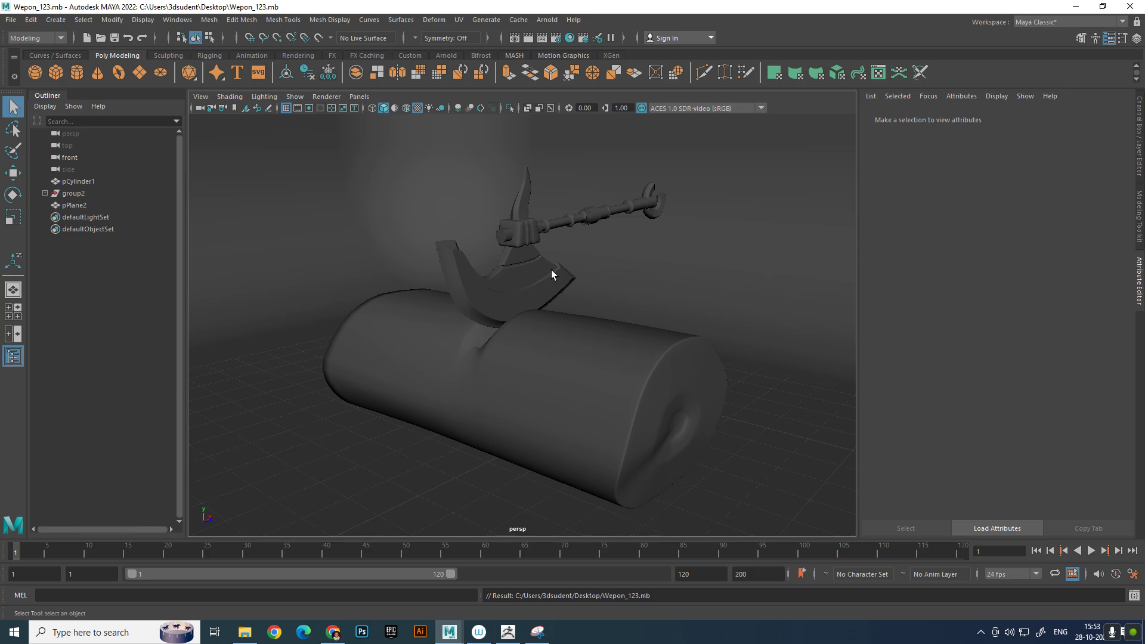
click(528, 38)
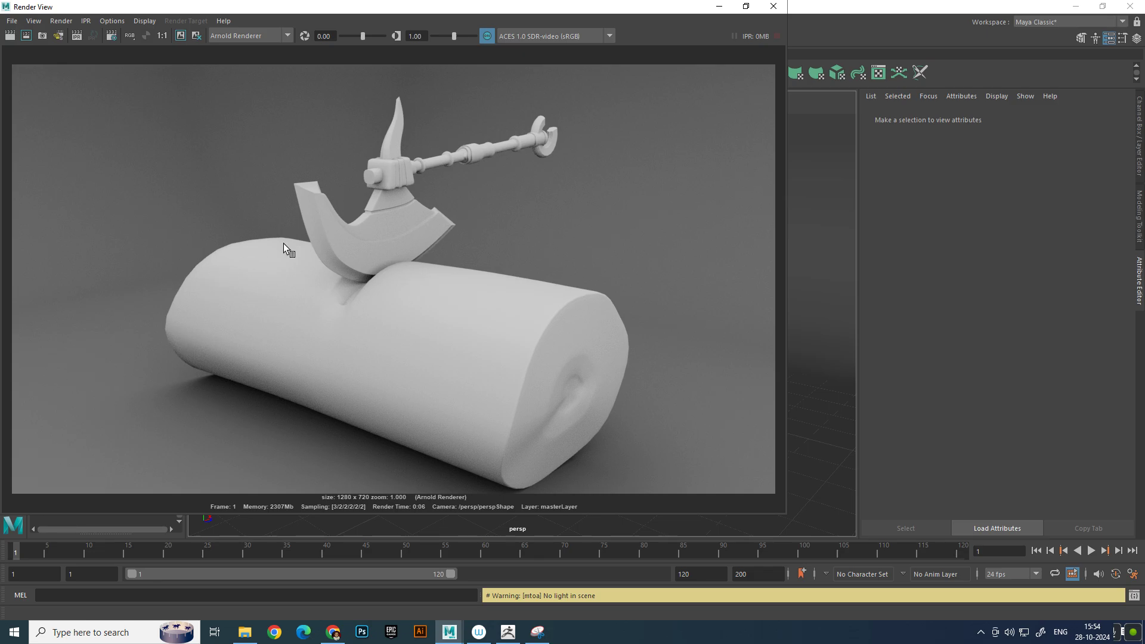
click(774, 6)
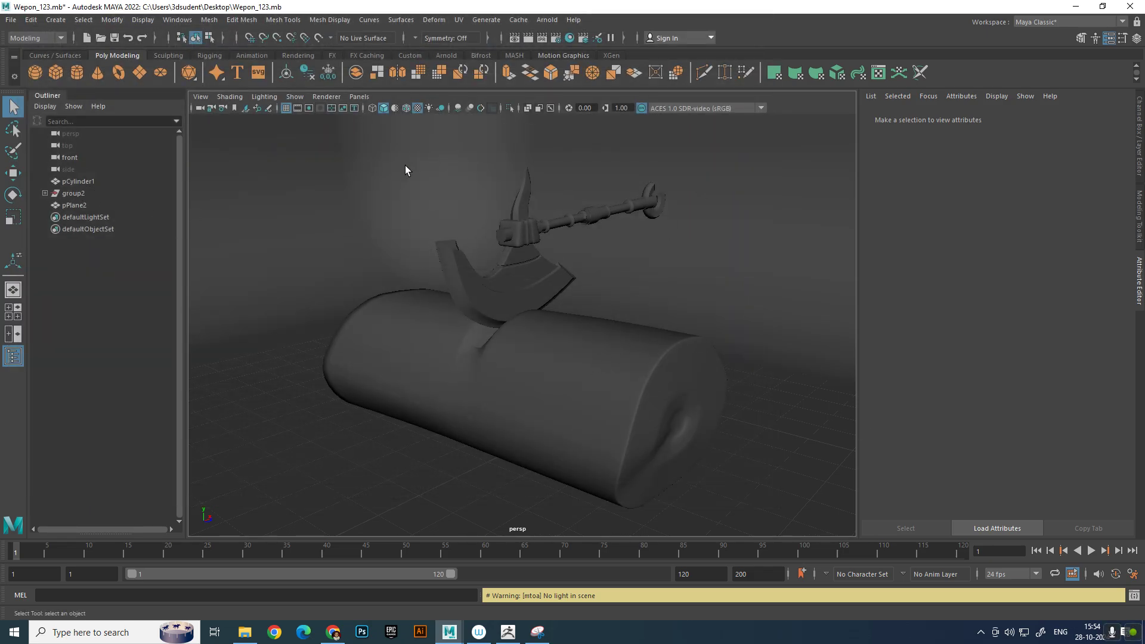
Show the hidden upright axe again, select its whole group, and move it to the other side of the log
key(ctrl+shift+h)
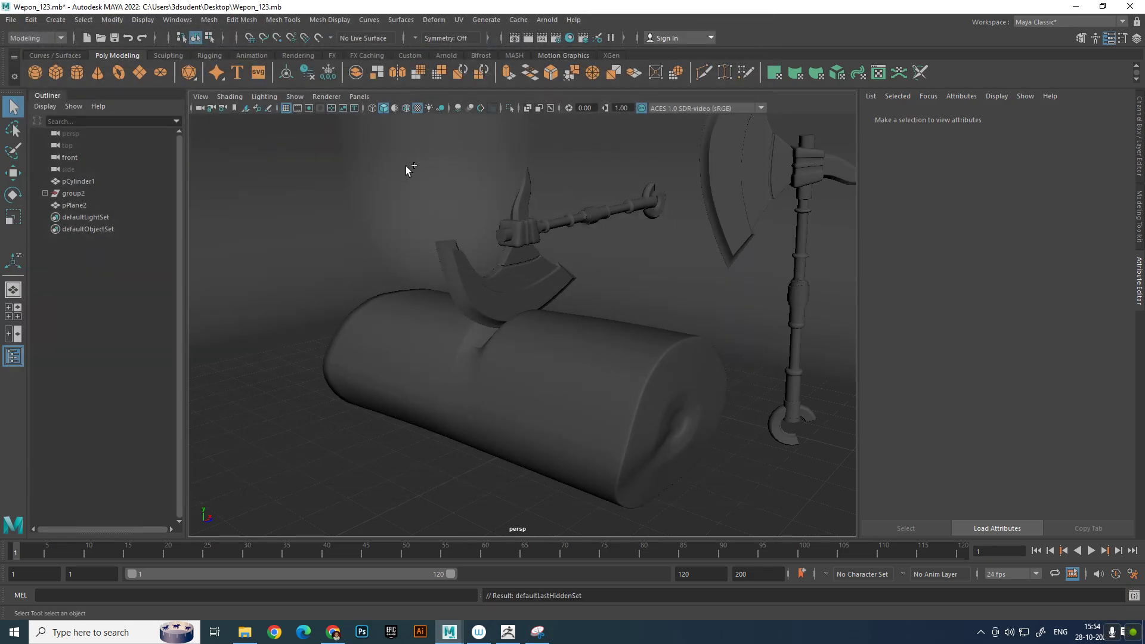
click(764, 188)
key(Up)
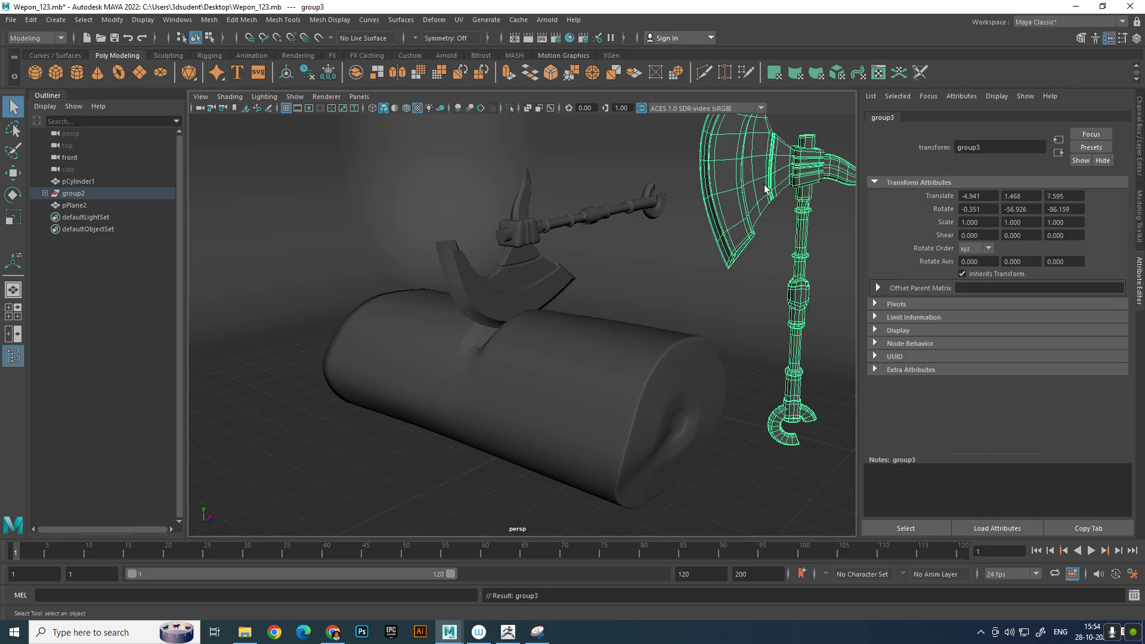
key(w)
scroll(751, 326, down, 5)
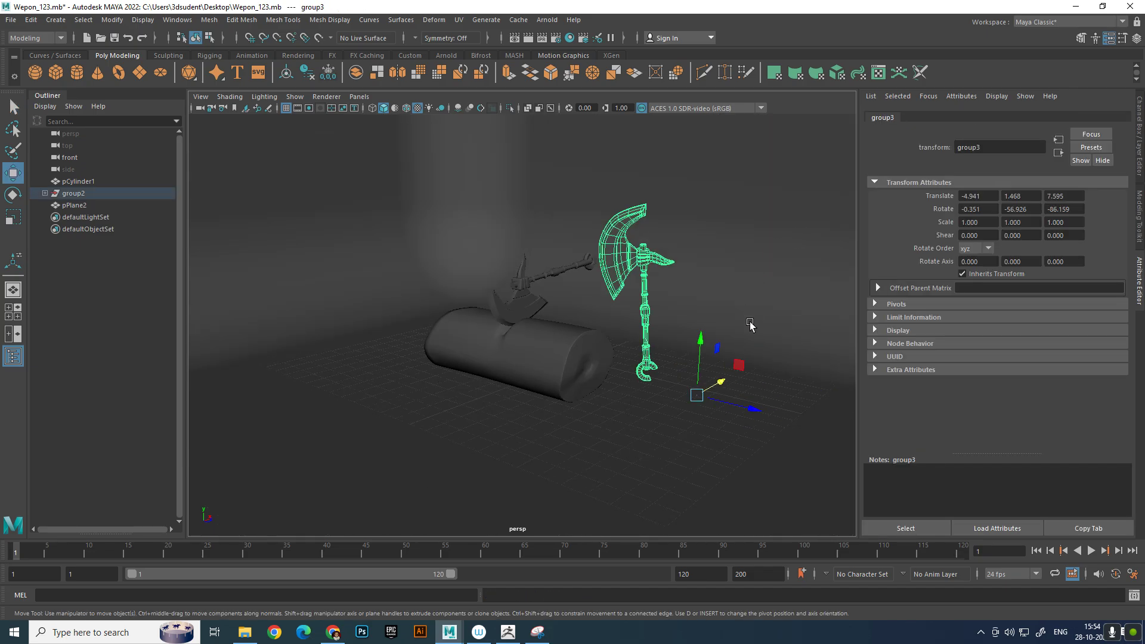
drag(734, 386, 555, 485)
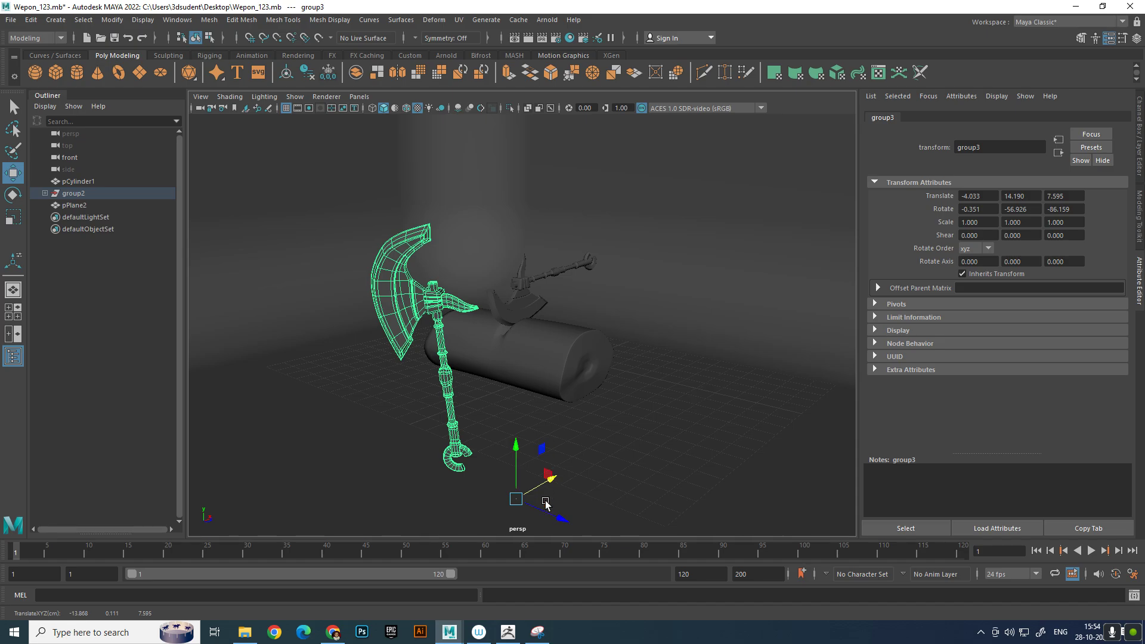
Center the pivot of the second axe's group and rotate the axe to about -15, 106 and -174 degrees in X, Y and Z
click(112, 19)
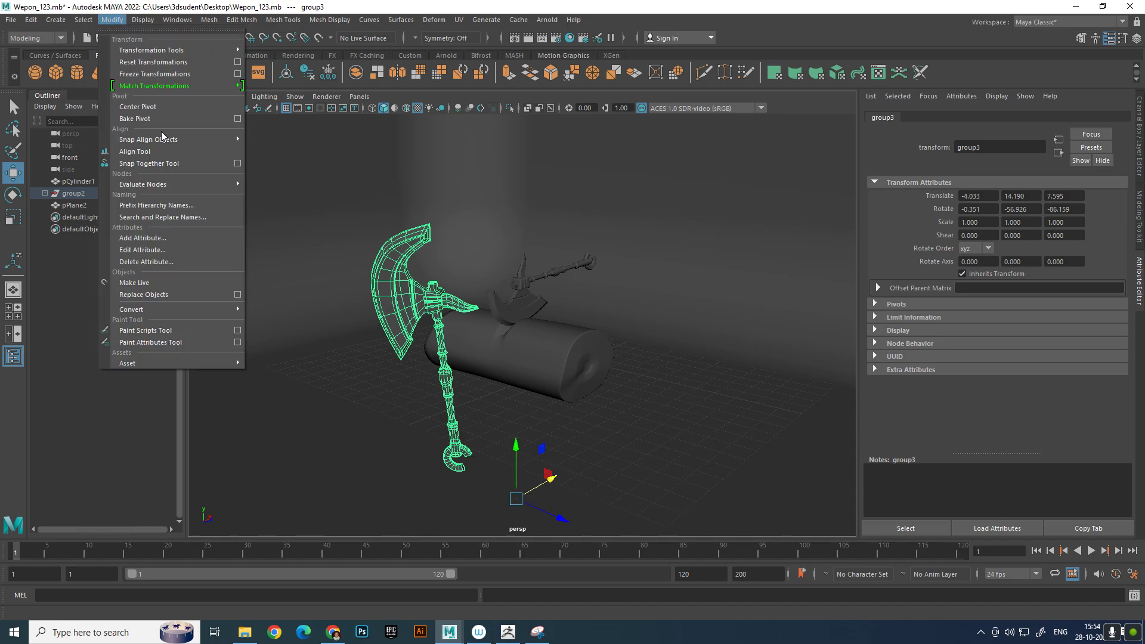
click(164, 106)
drag(482, 371, 630, 387)
key(e)
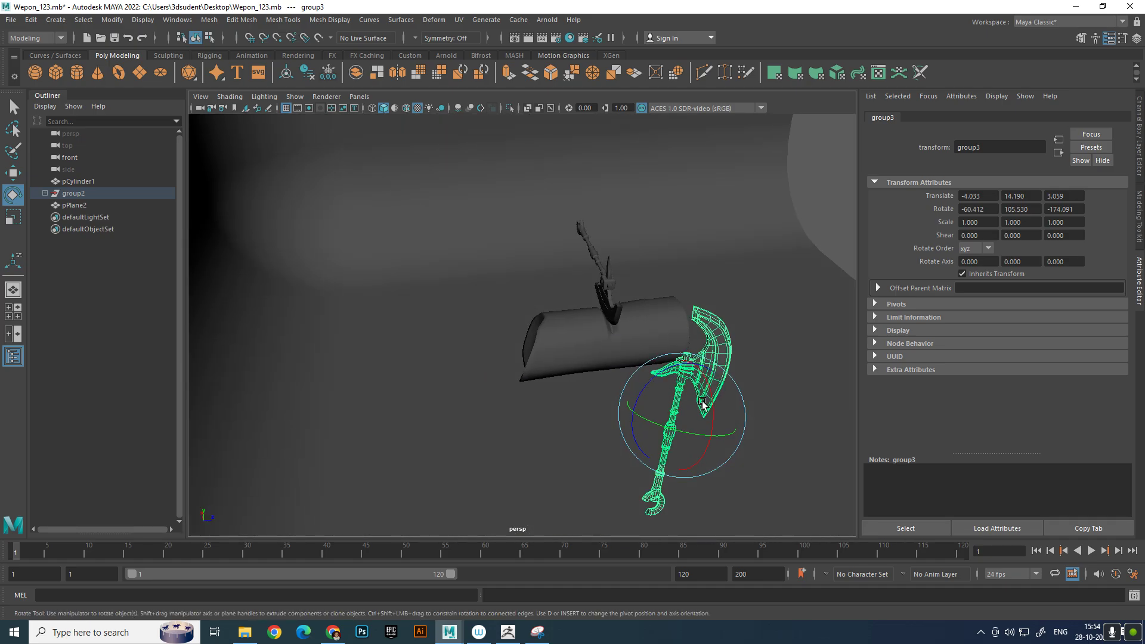
drag(708, 405, 587, 446)
key(w)
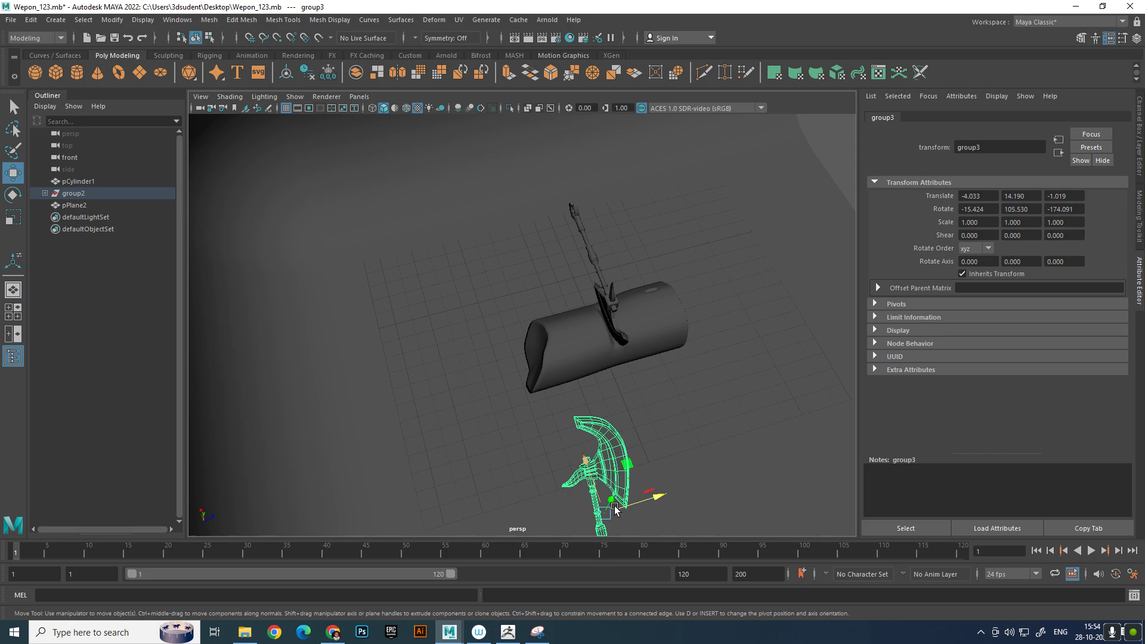
Move the second axe against the log's notched far end and tilt it so the blade leans on the log with the handle slanting down
alt+middle_drag(619, 520, 610, 469)
drag(597, 457, 531, 340)
alt+drag(531, 340, 455, 298)
scroll(457, 297, up, 4)
alt+middle_drag(460, 298, 483, 360)
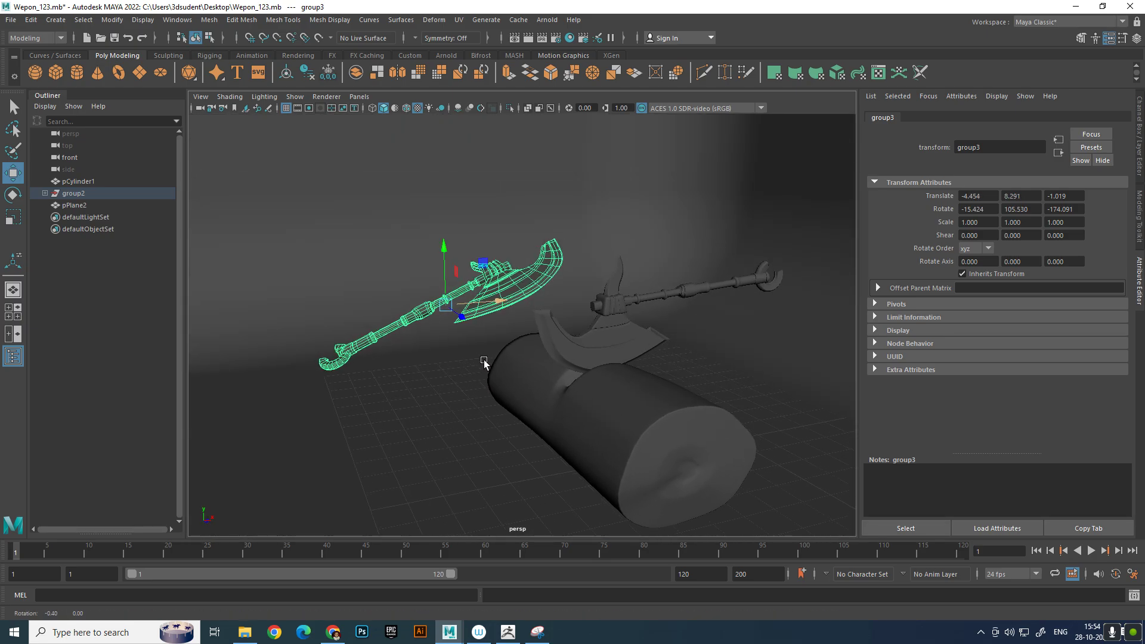
alt+drag(483, 359, 495, 361)
drag(459, 270, 459, 357)
key(e)
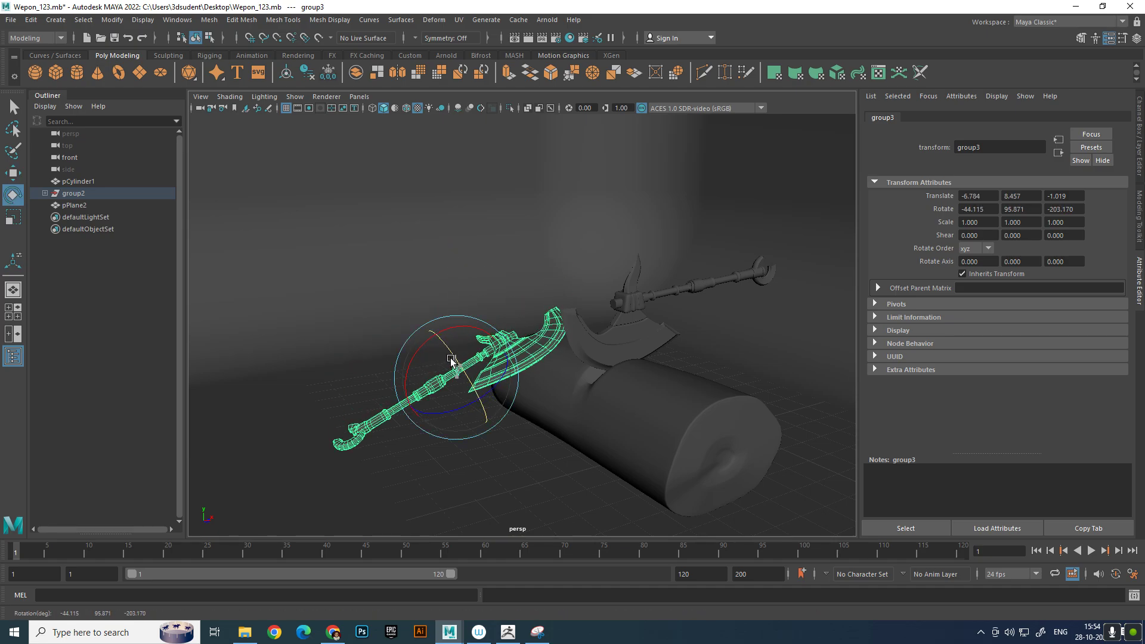
Rotate the log horizontally to about -175 degrees in Y so the end without the hole faces the camera
click(656, 424)
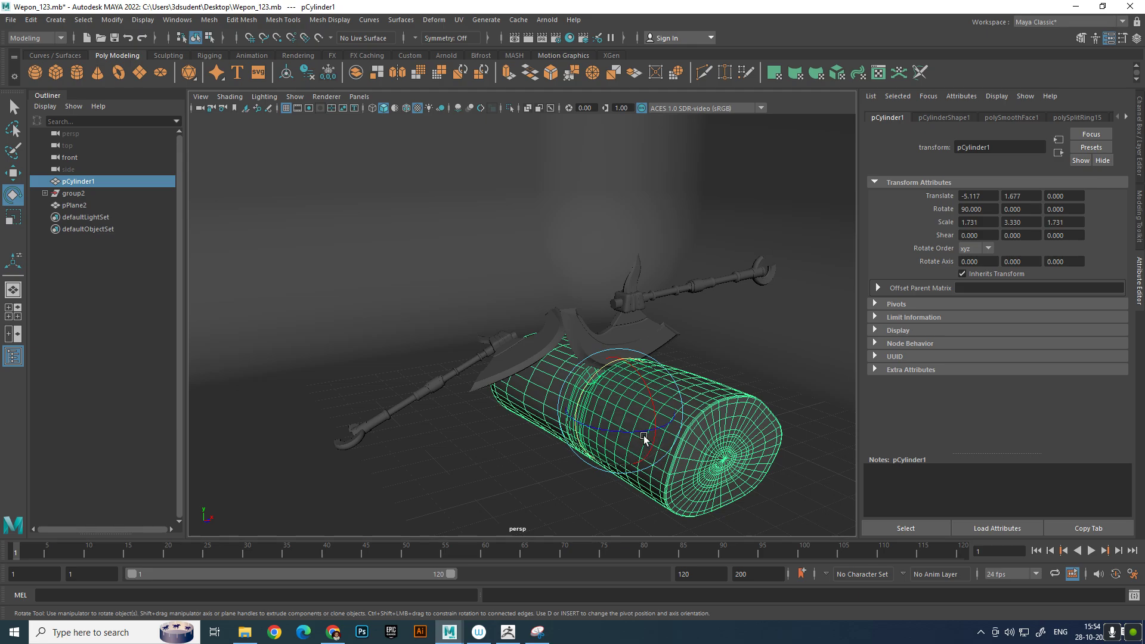
drag(636, 430, 532, 424)
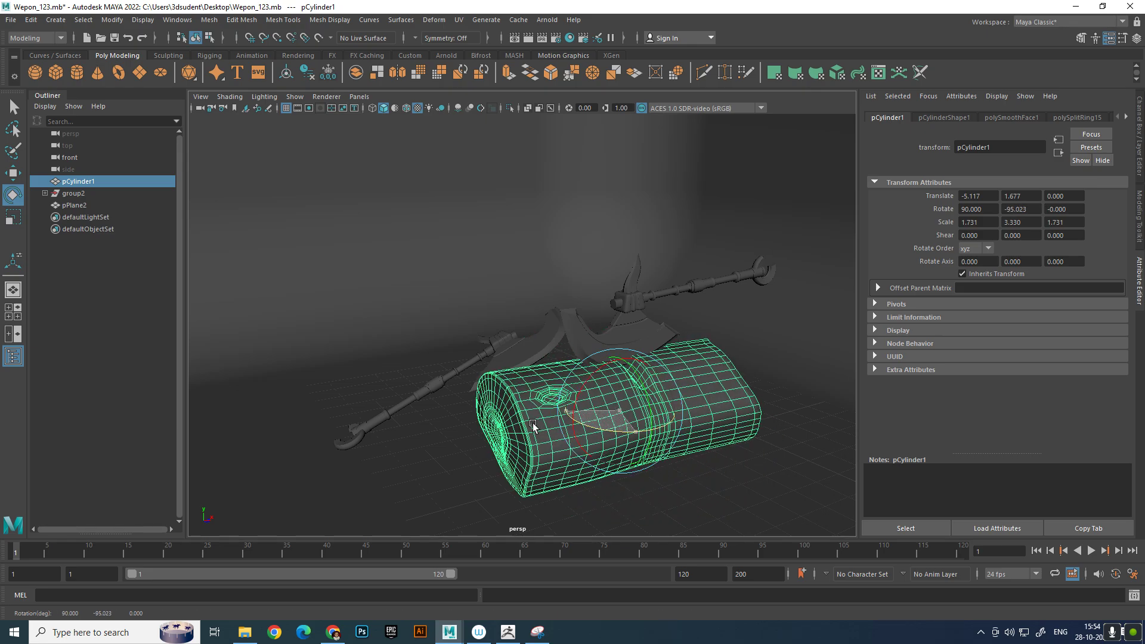
drag(656, 435, 576, 433)
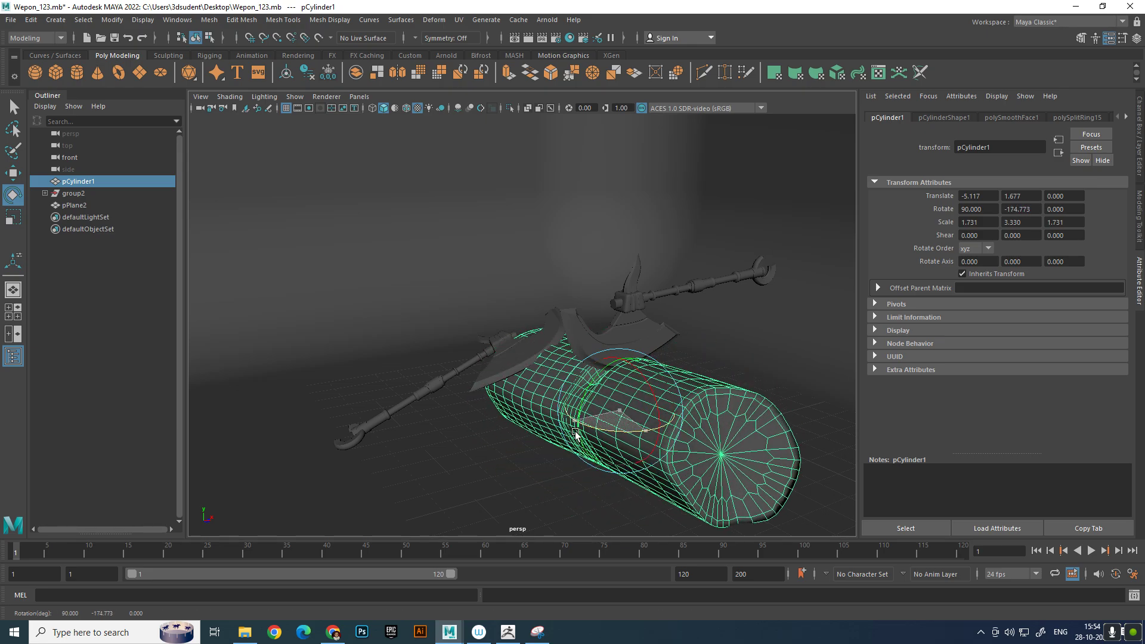
click(744, 376)
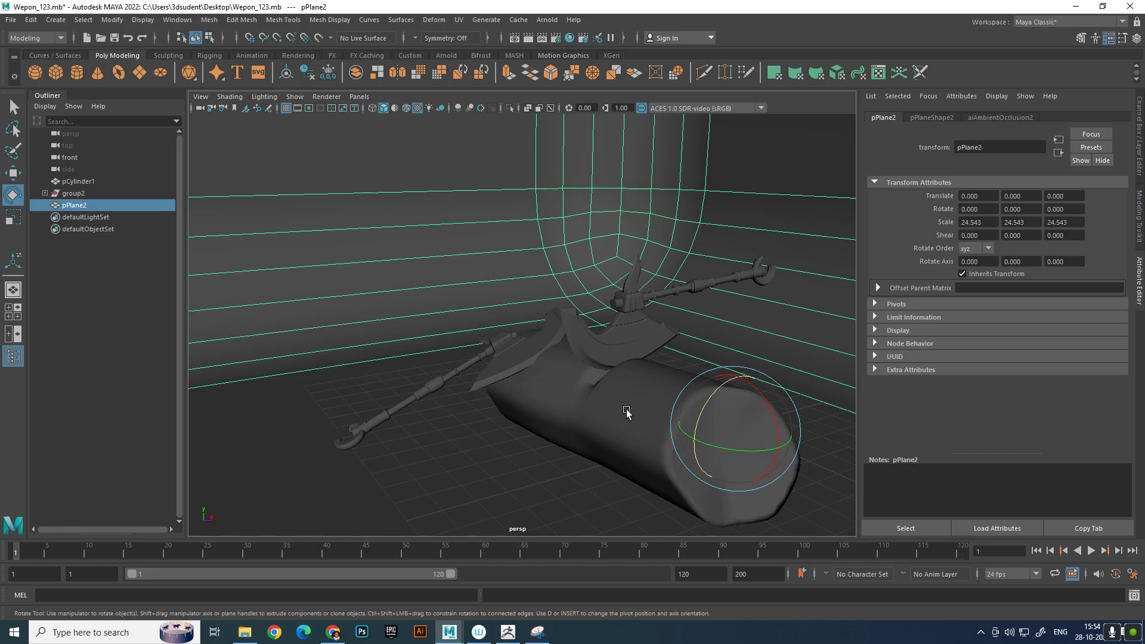
alt+drag(626, 411, 646, 410)
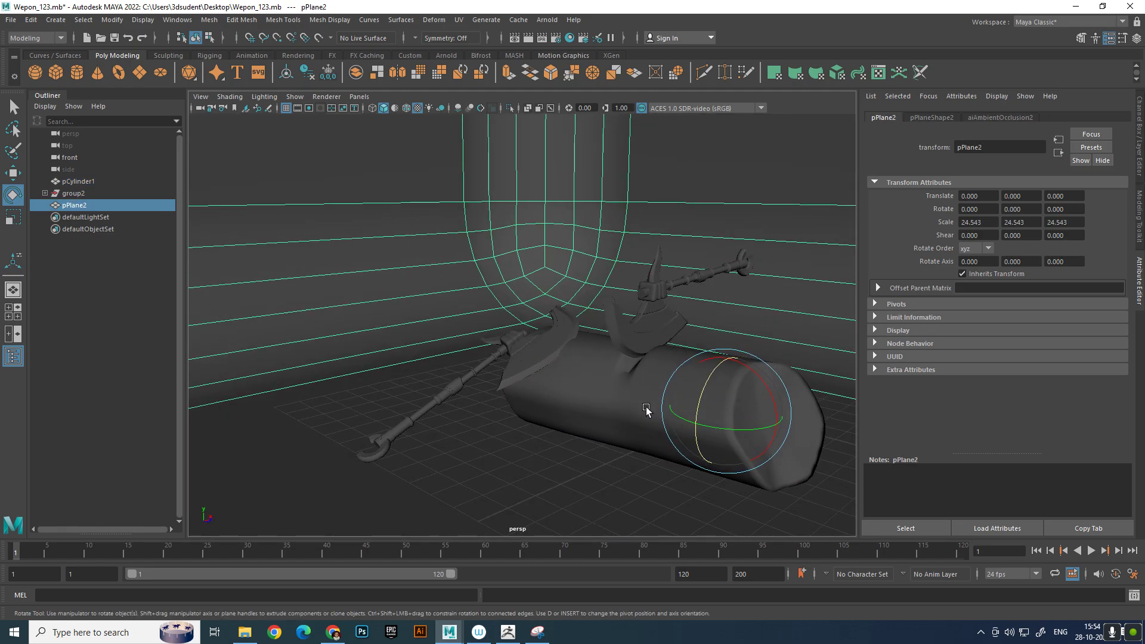
Reselect the second axe's whole group and fine-tune its position and tilt so the blade rests on the log's far end and the handle reaches the floor
click(544, 362)
key(Up)
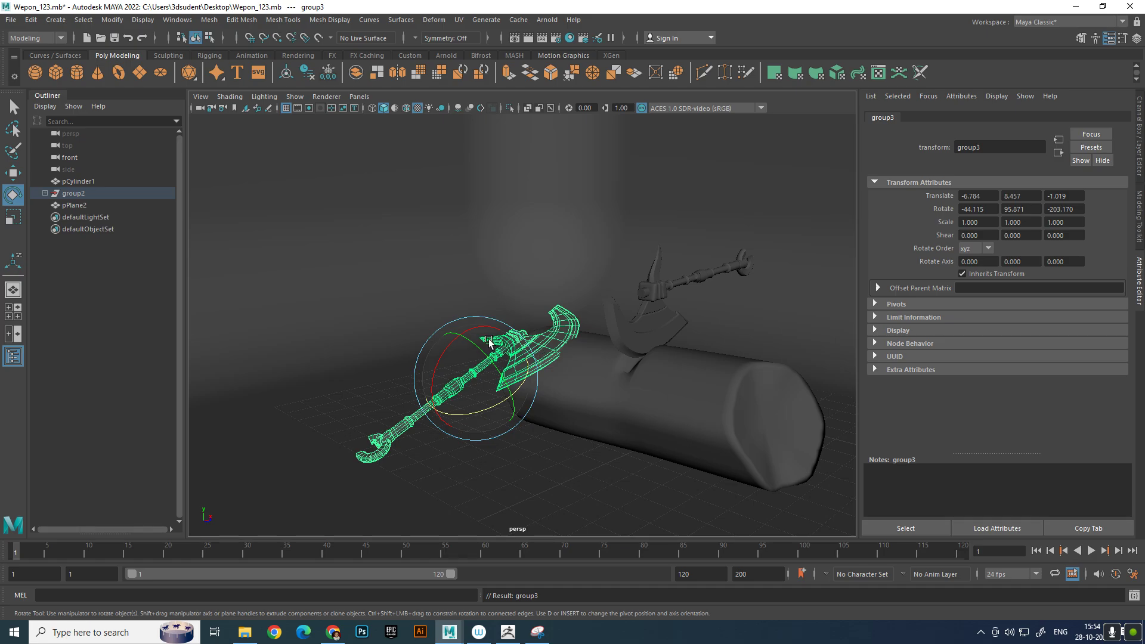
key(w)
drag(484, 340, 469, 323)
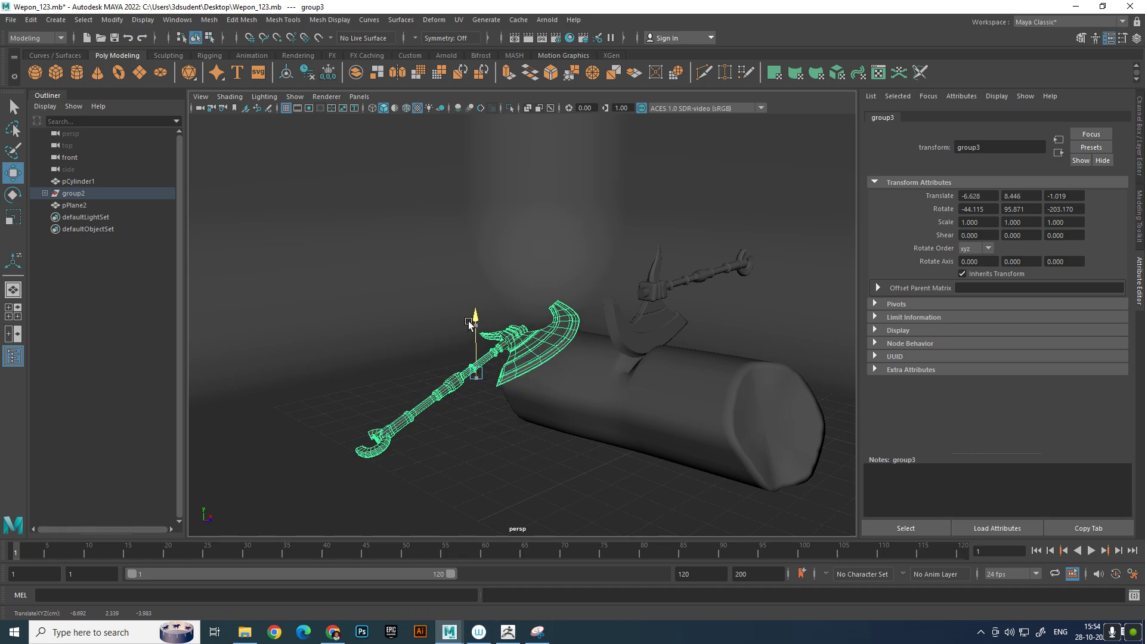
alt+drag(536, 348, 537, 310)
key(e)
alt+right_drag(536, 310, 486, 360)
alt+middle_drag(487, 360, 481, 365)
alt+right_drag(481, 364, 501, 368)
key(w)
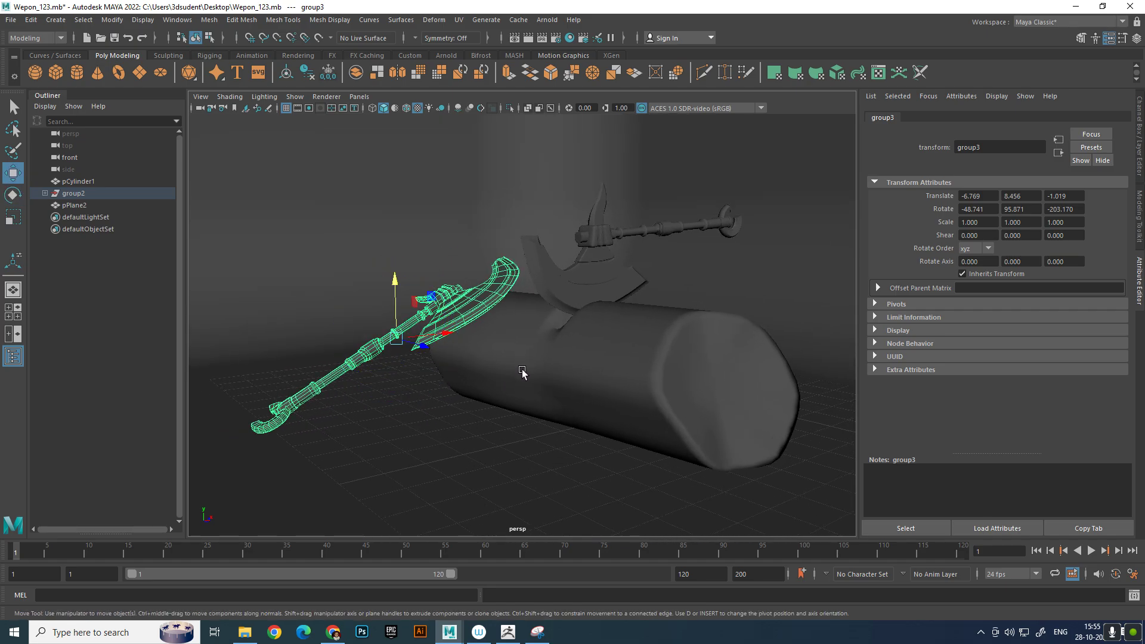
alt+middle_drag(599, 351, 603, 371)
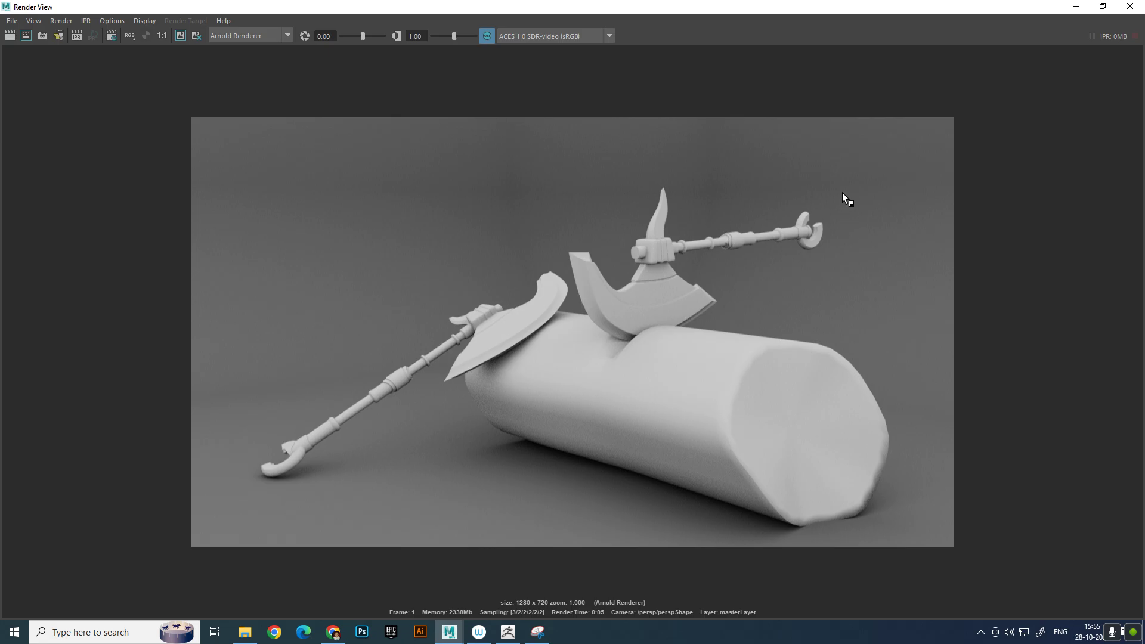
Enable adaptive sampling in the Arnold render settings
click(1135, 9)
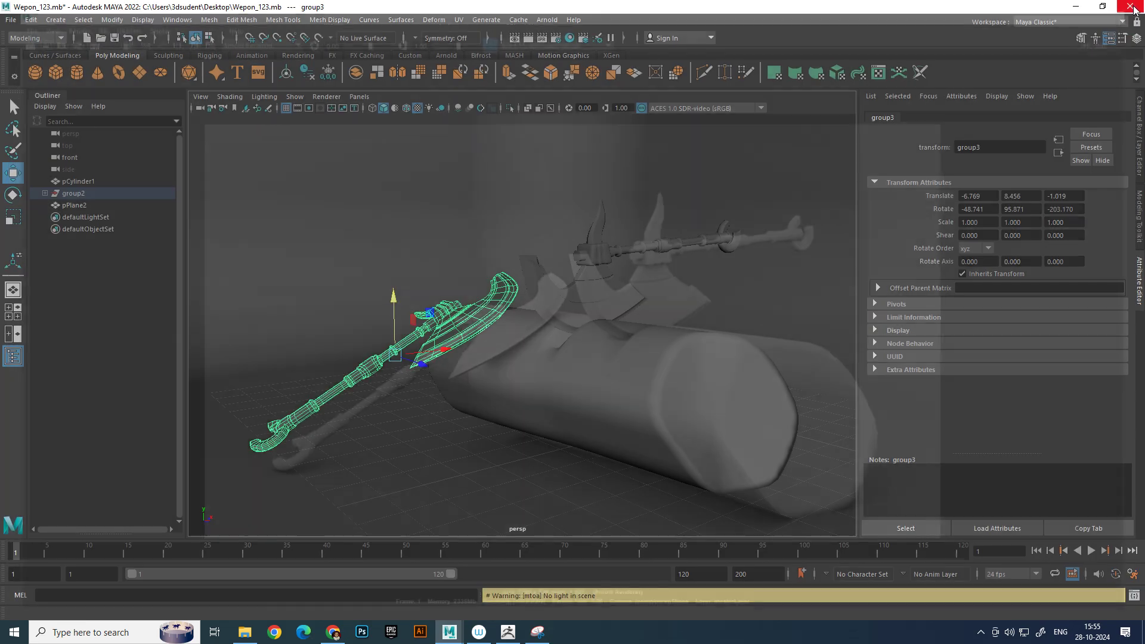
mouse_move(421, 257)
alt+mouse_down()
mouse_move(435, 262)
mouse_move(430, 253)
alt+mouse_up()
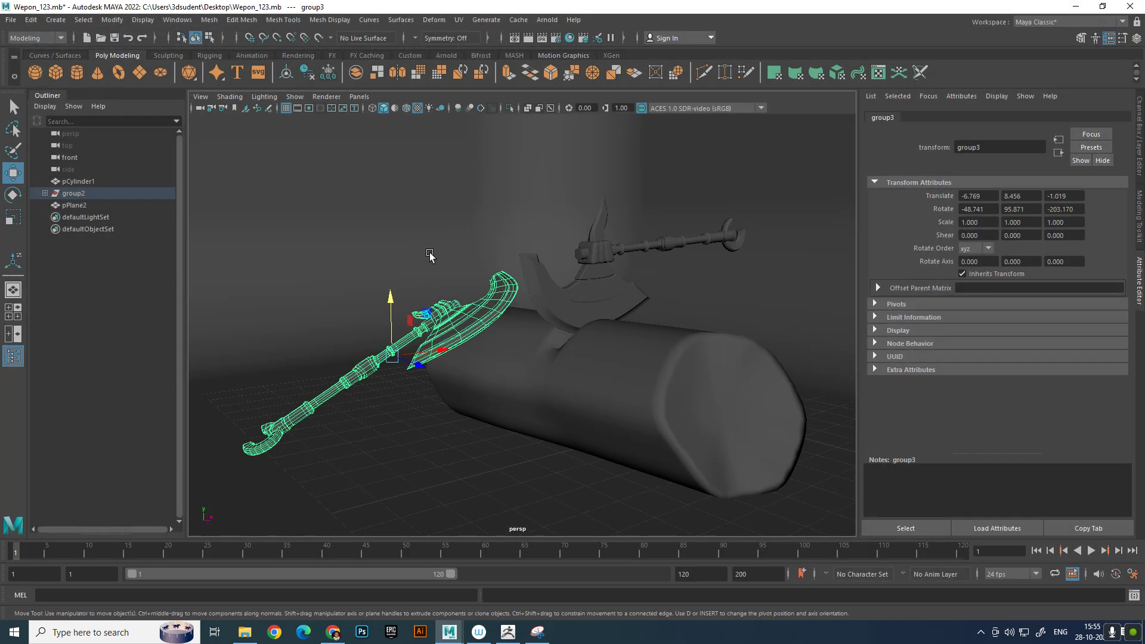
click(559, 38)
click(220, 174)
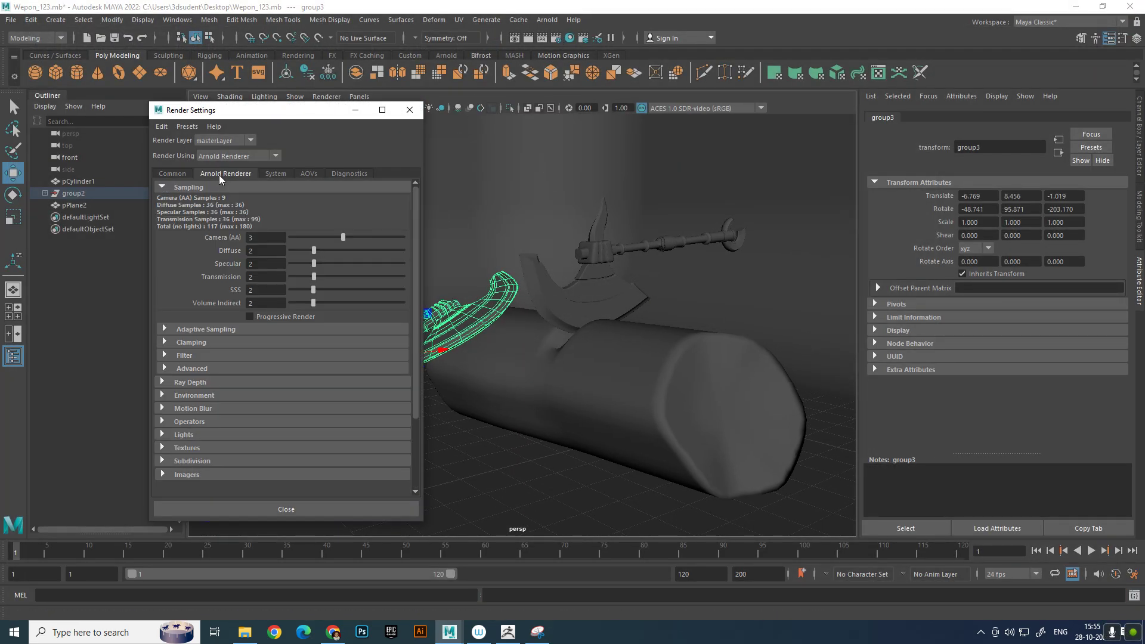
click(202, 330)
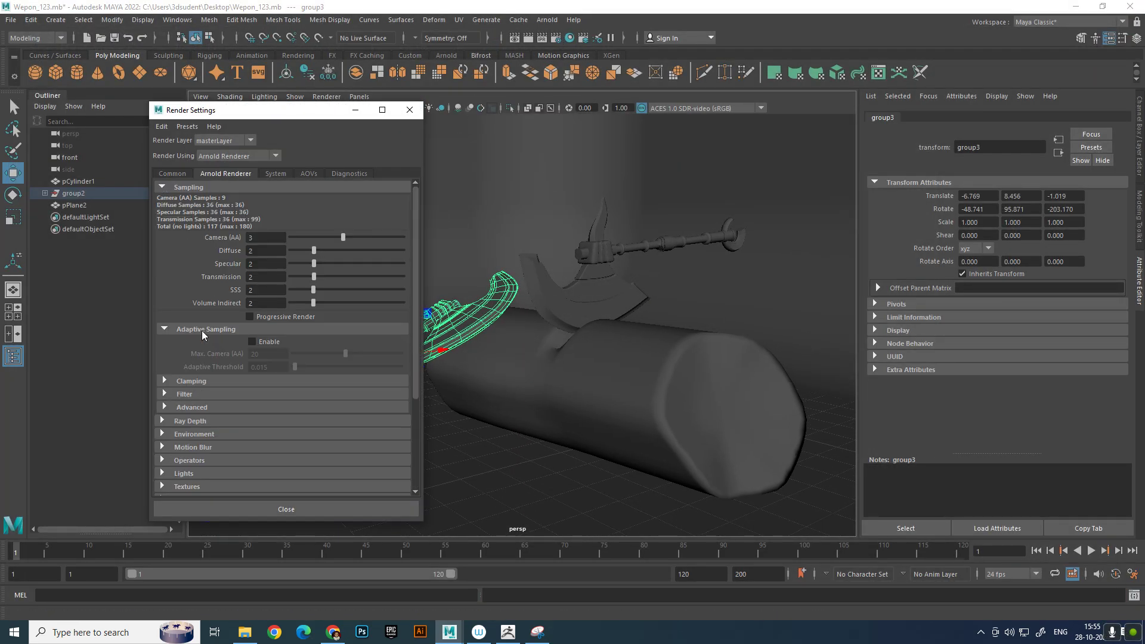
click(263, 341)
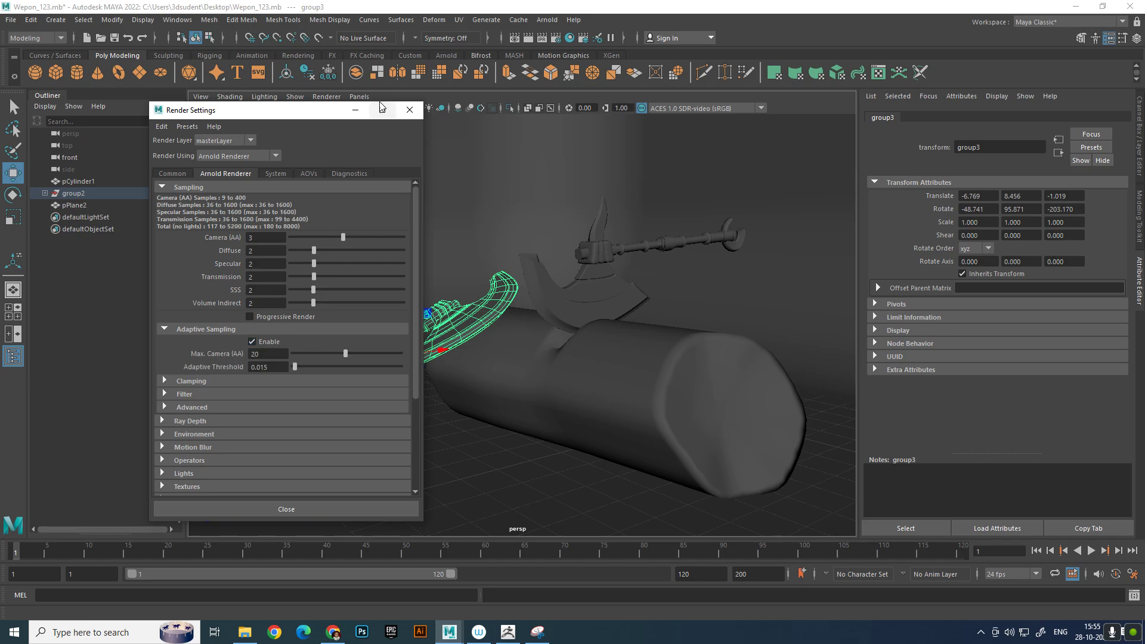
click(409, 110)
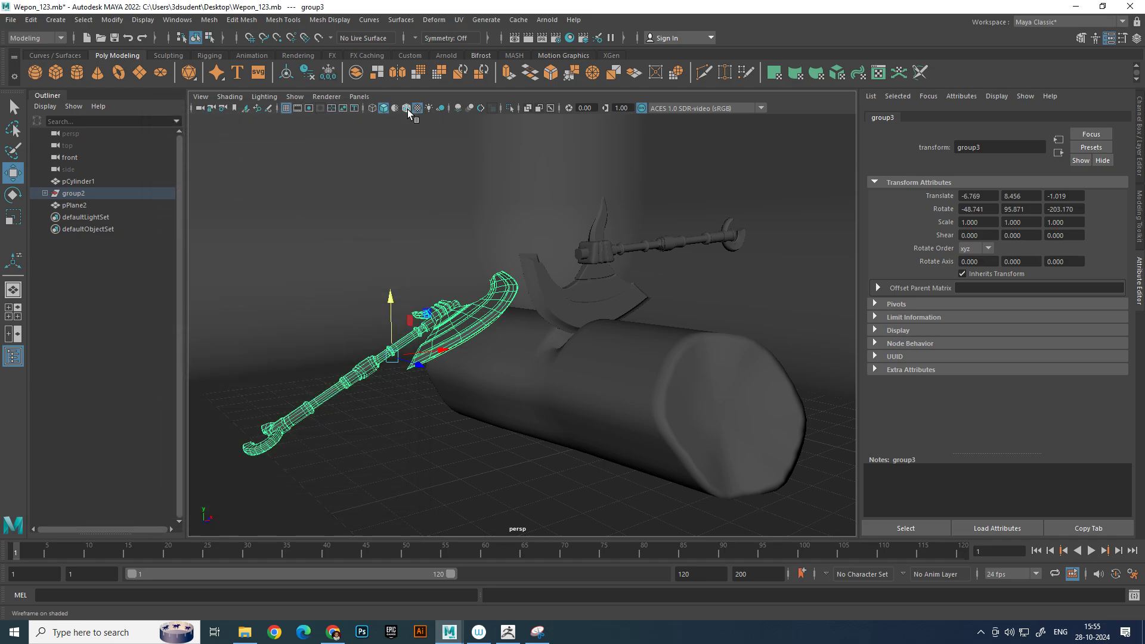
Render the current frame and put the rendered image aside
click(528, 38)
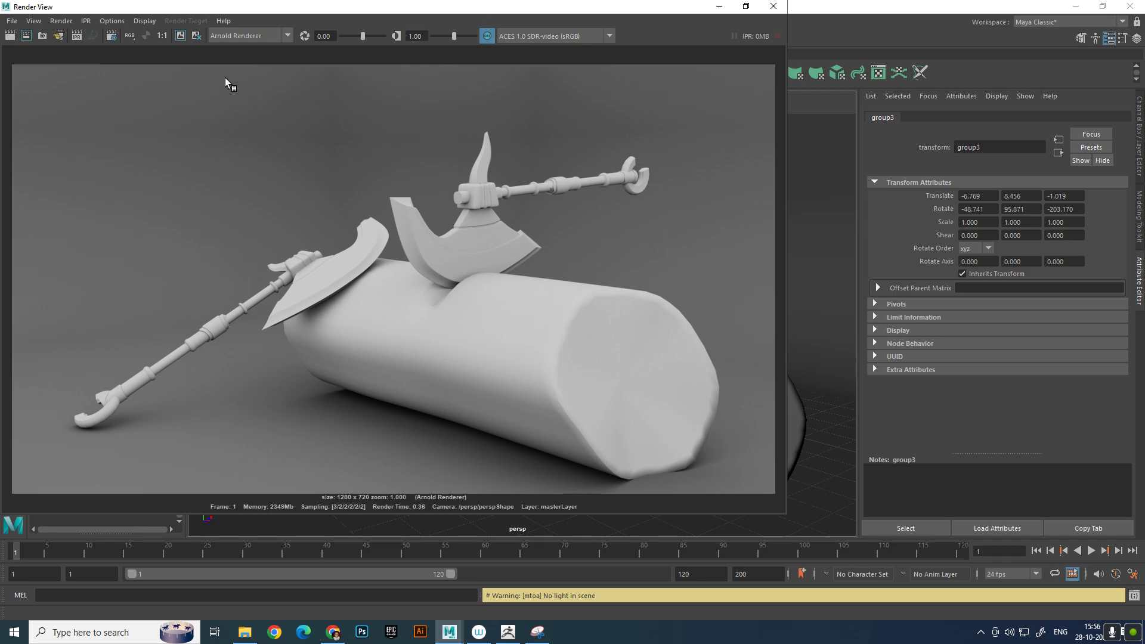
click(177, 37)
click(719, 6)
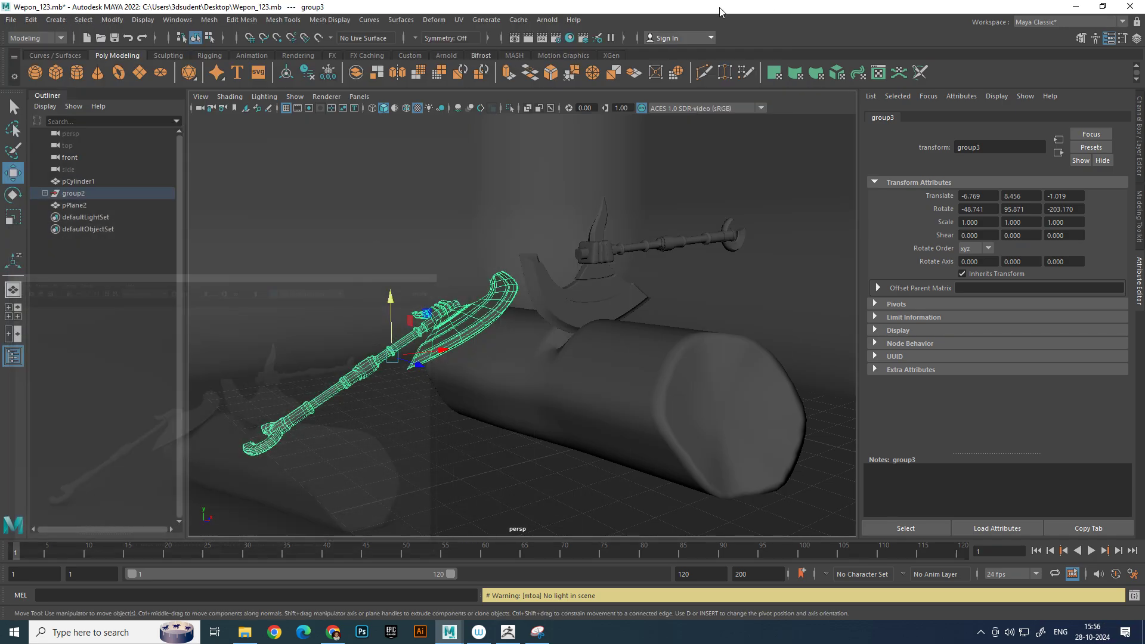
Select adjoining edges at the upper rim of the log's front end and push them inward along the log to form a dent
click(681, 355)
click(641, 311)
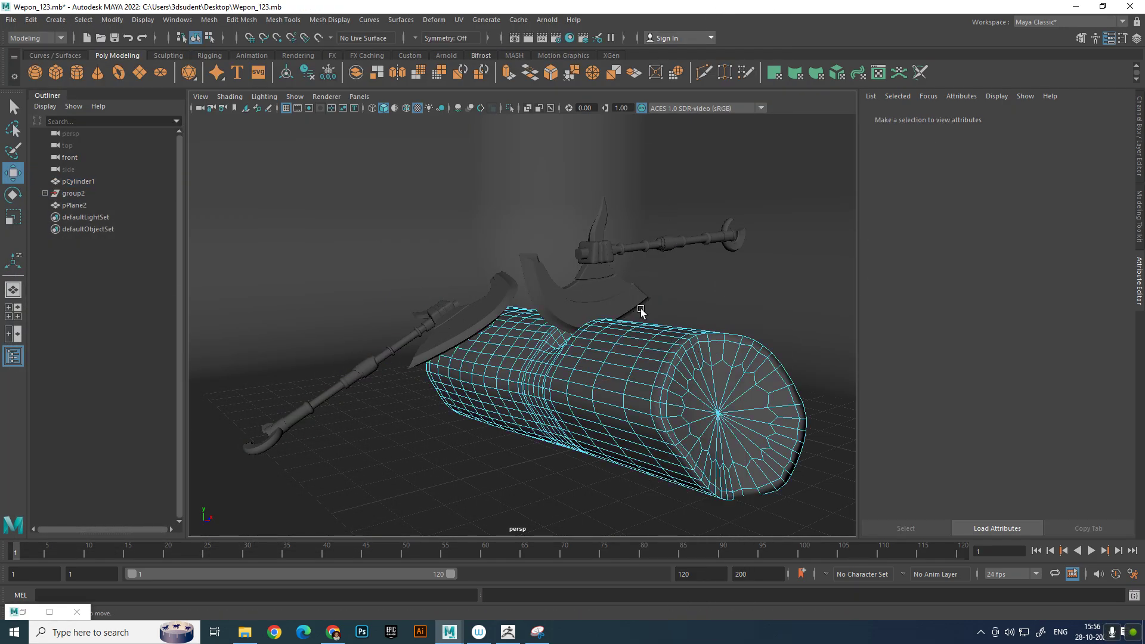
click(687, 364)
scroll(714, 411, up, 2)
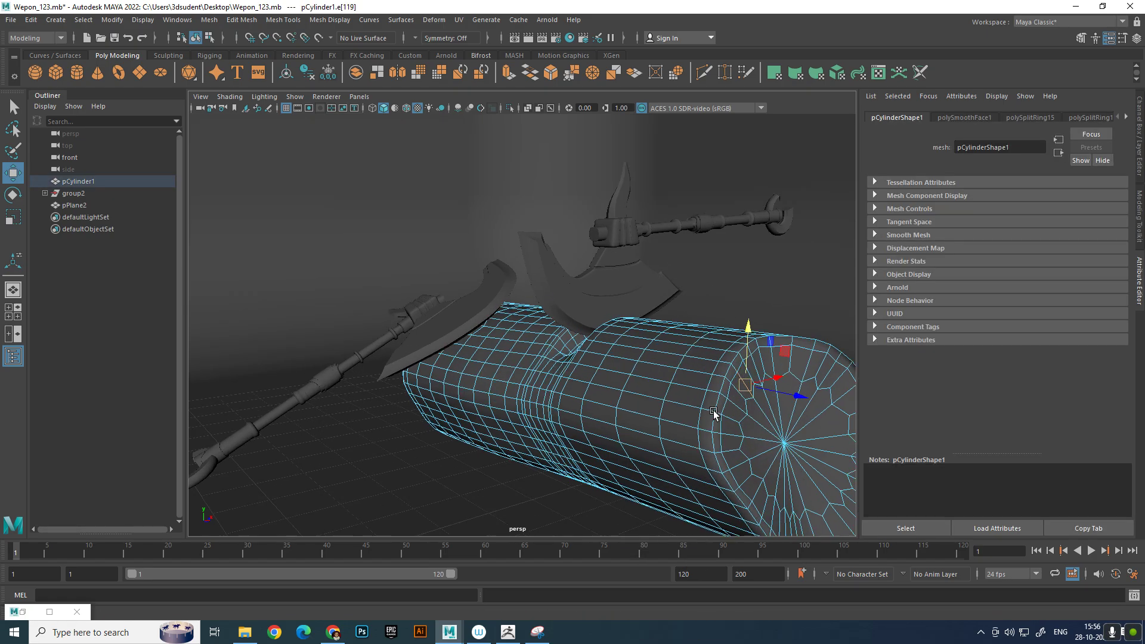
scroll(686, 382, up, 3)
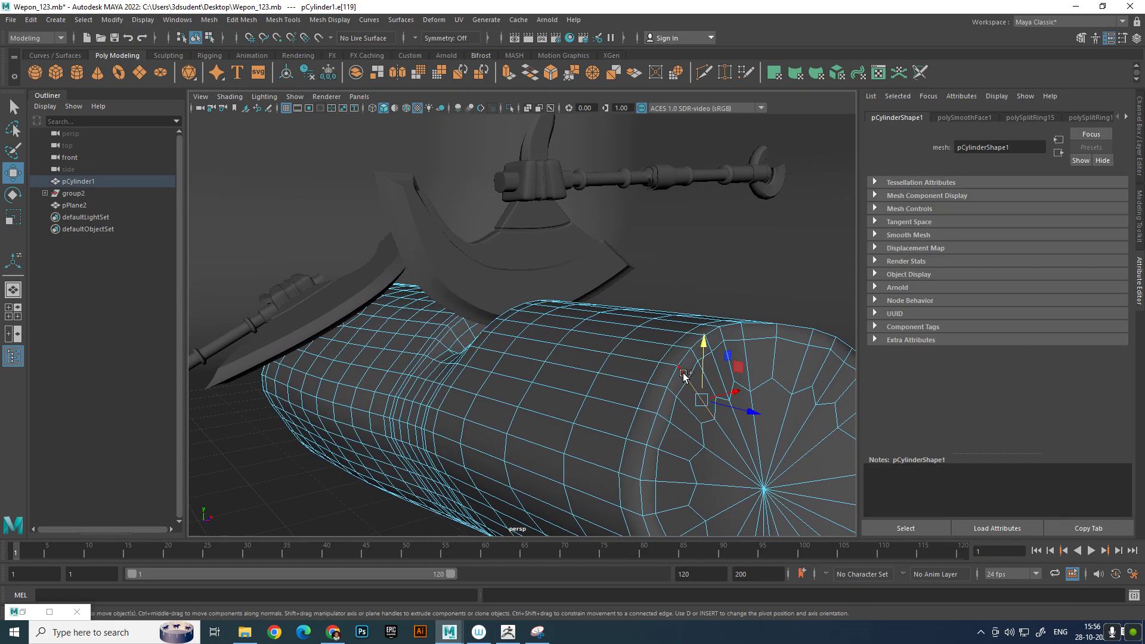
click(673, 368)
shift+click(722, 387)
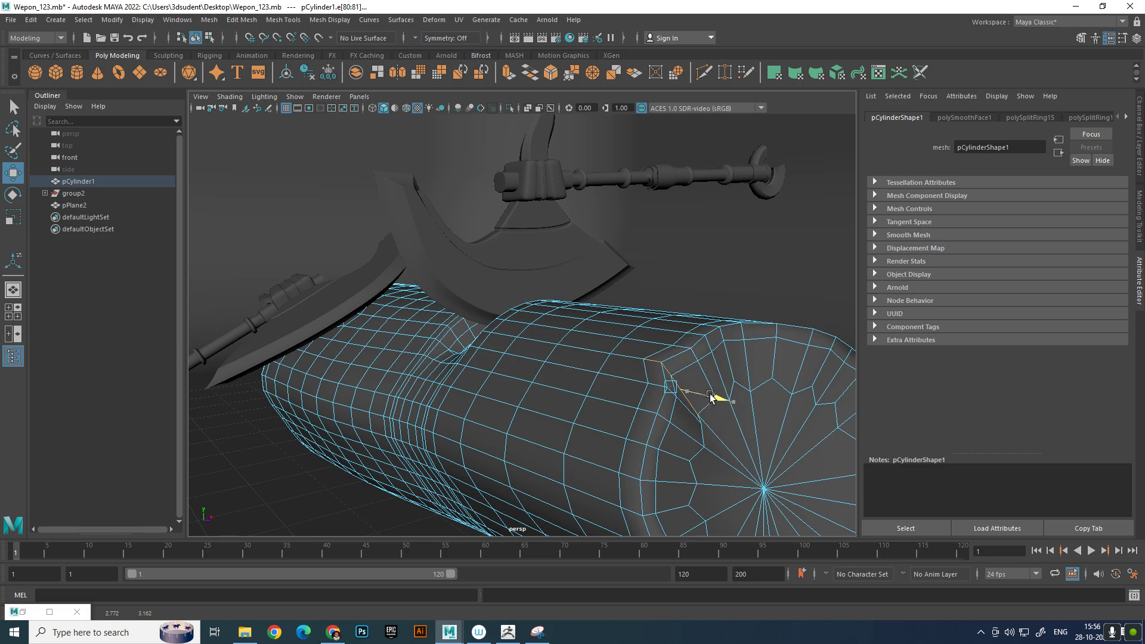
alt+drag(731, 382, 644, 383)
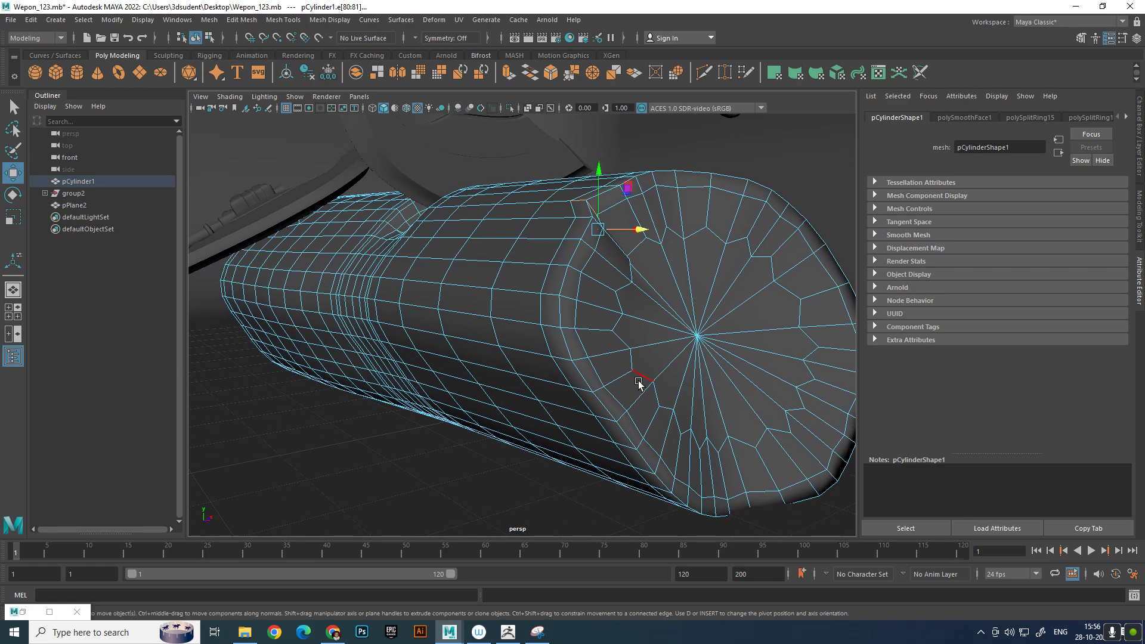
Push the edges at the lower side of the front rim into the log to form a second dent
click(618, 381)
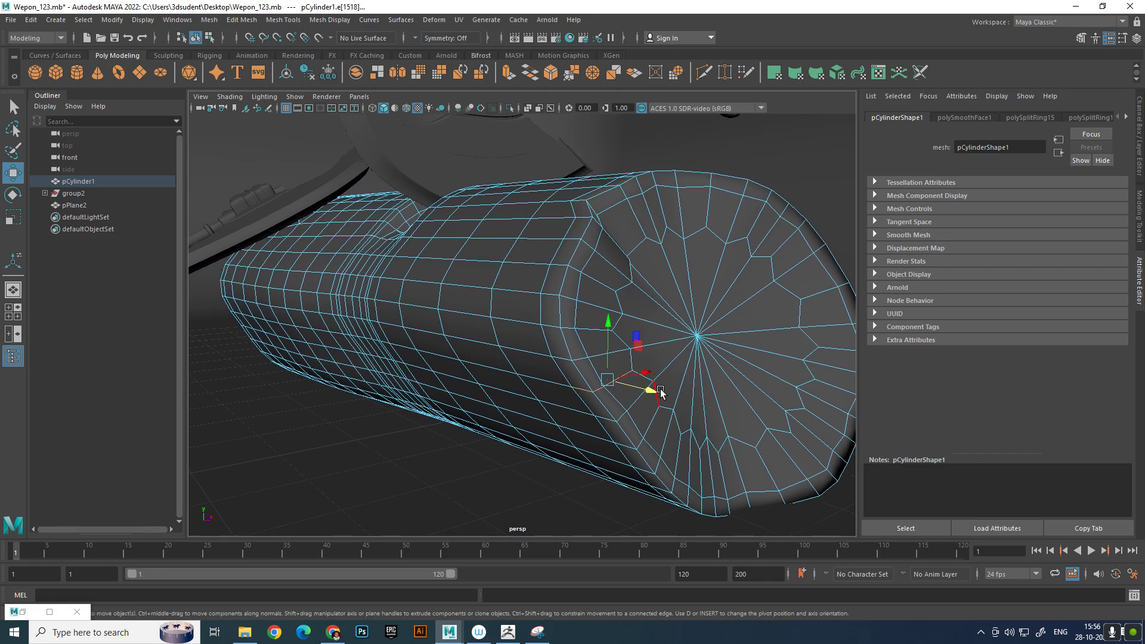
click(618, 388)
alt+drag(621, 388, 683, 261)
Select two connected edges at the top of the log's front rim and push them back along the log to dent the rim
click(652, 218)
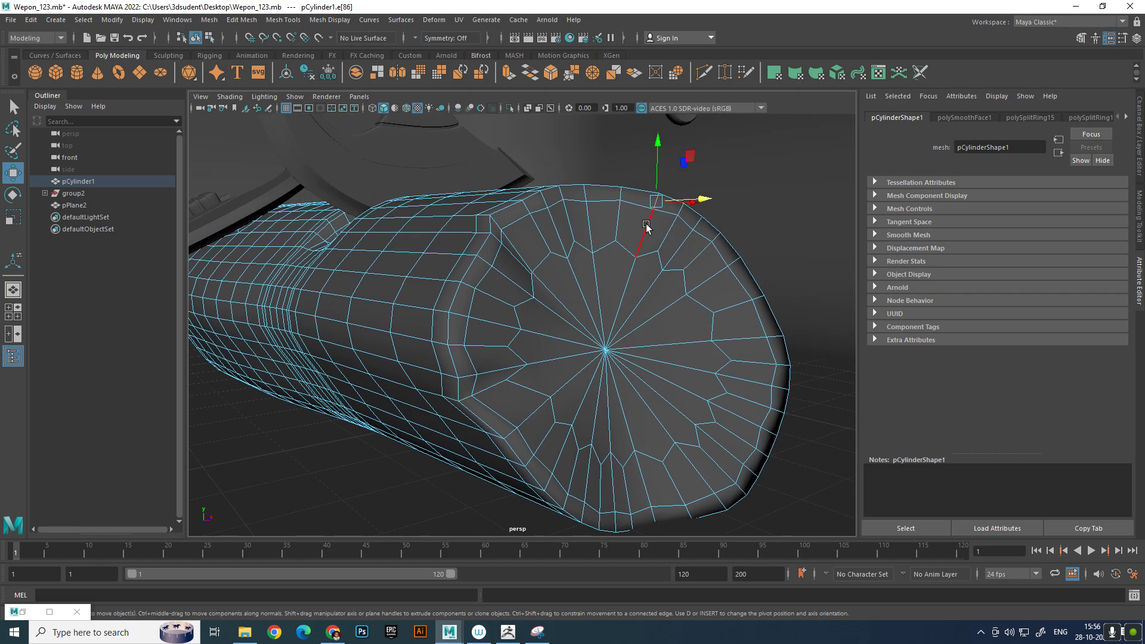
click(647, 225)
alt+drag(700, 233, 722, 461)
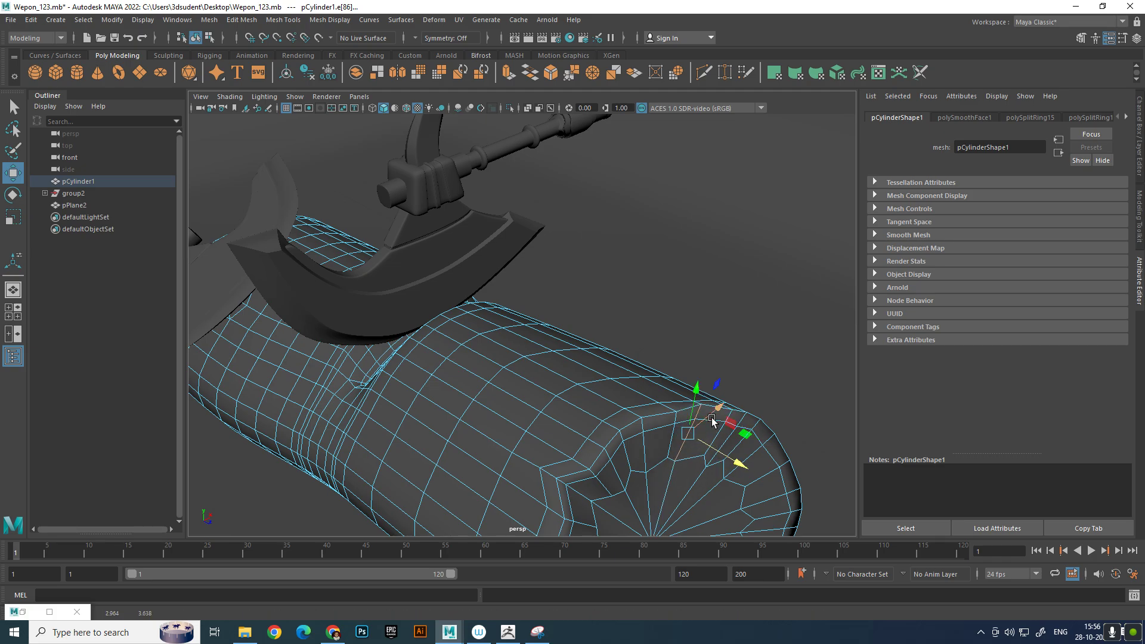
key(ctrl+z)
alt+right_drag(689, 412, 690, 457)
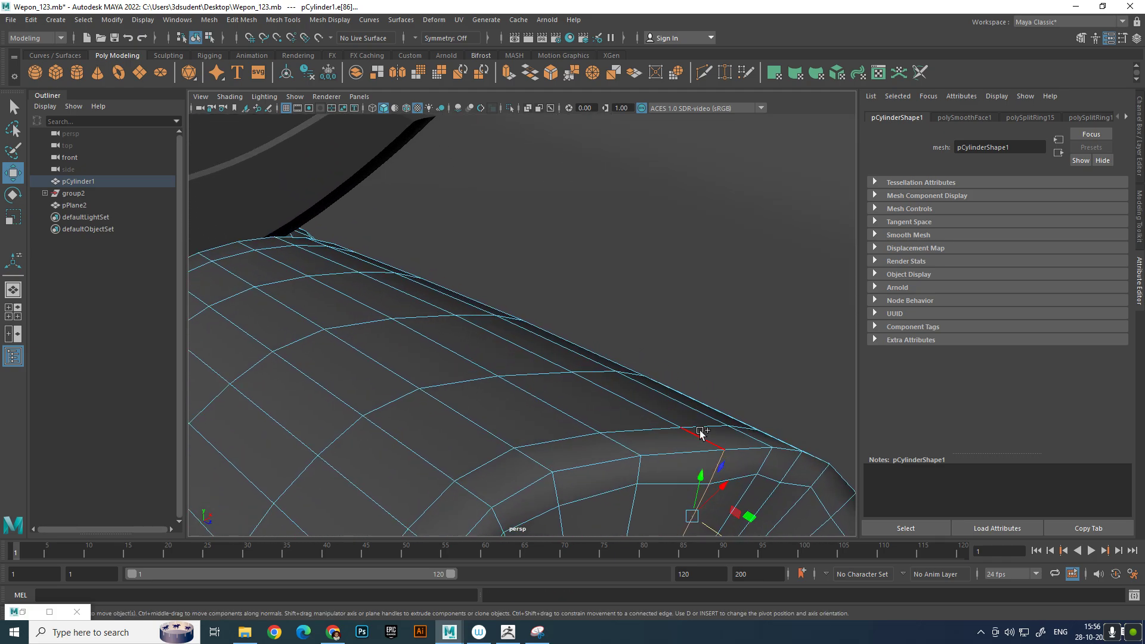
shift+click(700, 433)
shift+click(657, 413)
drag(669, 502, 547, 394)
scroll(601, 481, down, 6)
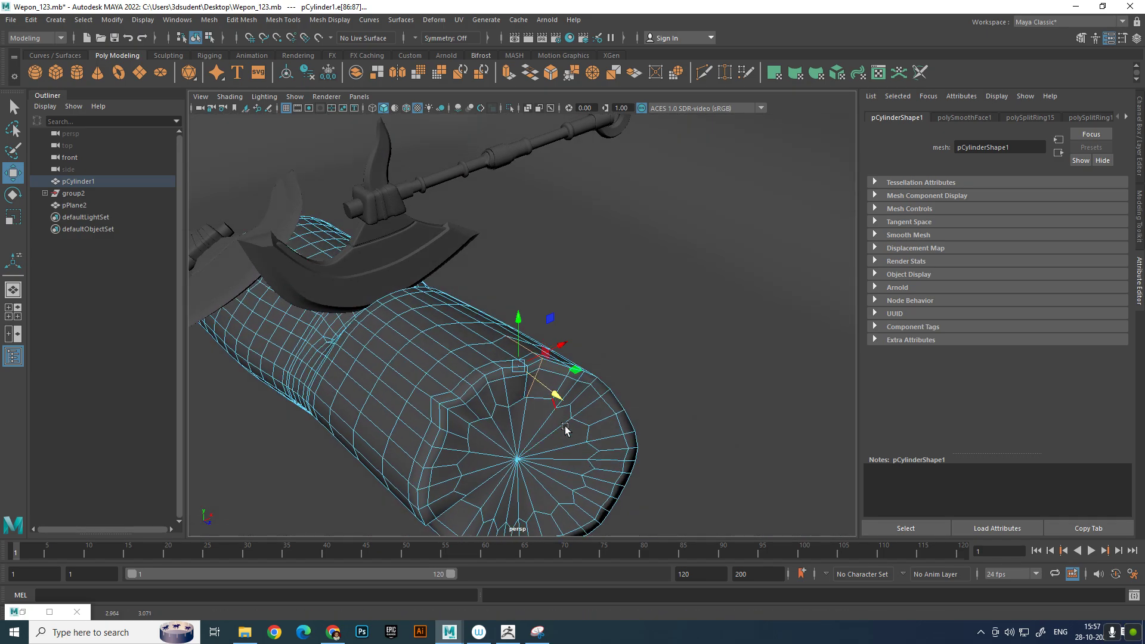
alt+drag(566, 474, 591, 432)
alt+right_drag(590, 432, 659, 465)
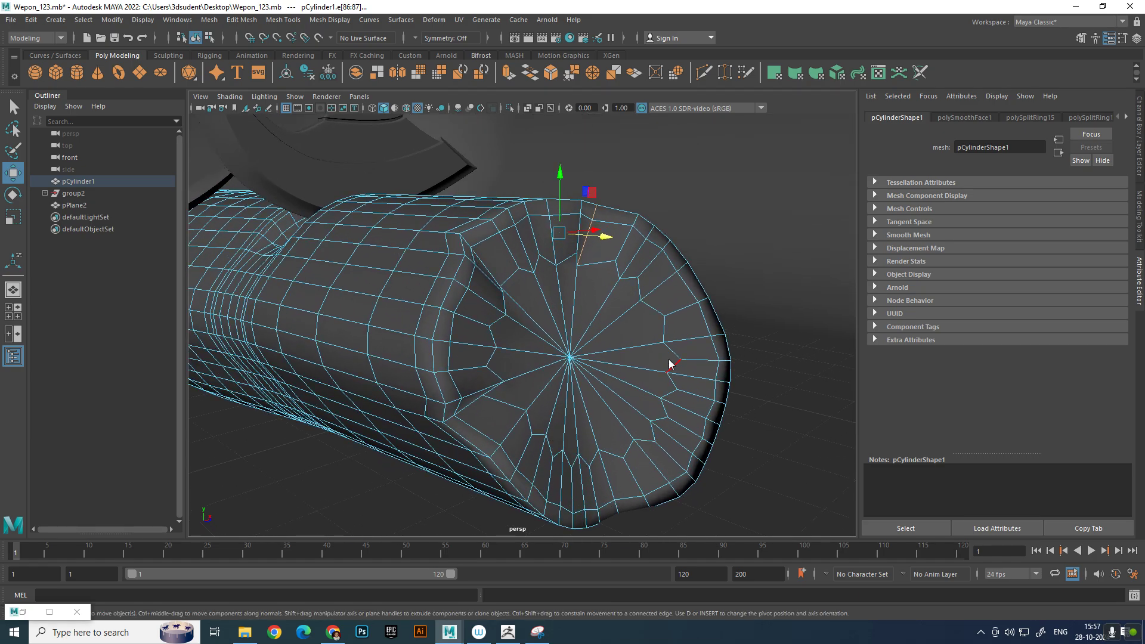
Select the end-cap face and adjacent rim face at the bottom of the log's front end and push them inward along the log
right_drag(669, 362, 668, 393)
click(661, 503)
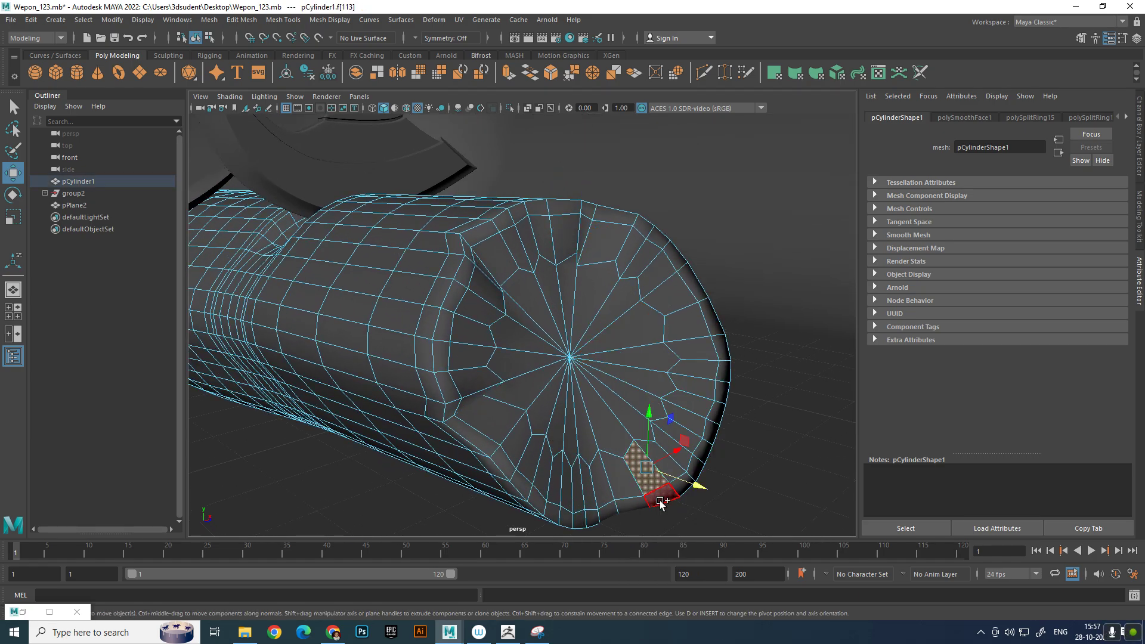
shift+click(661, 501)
drag(692, 490, 669, 483)
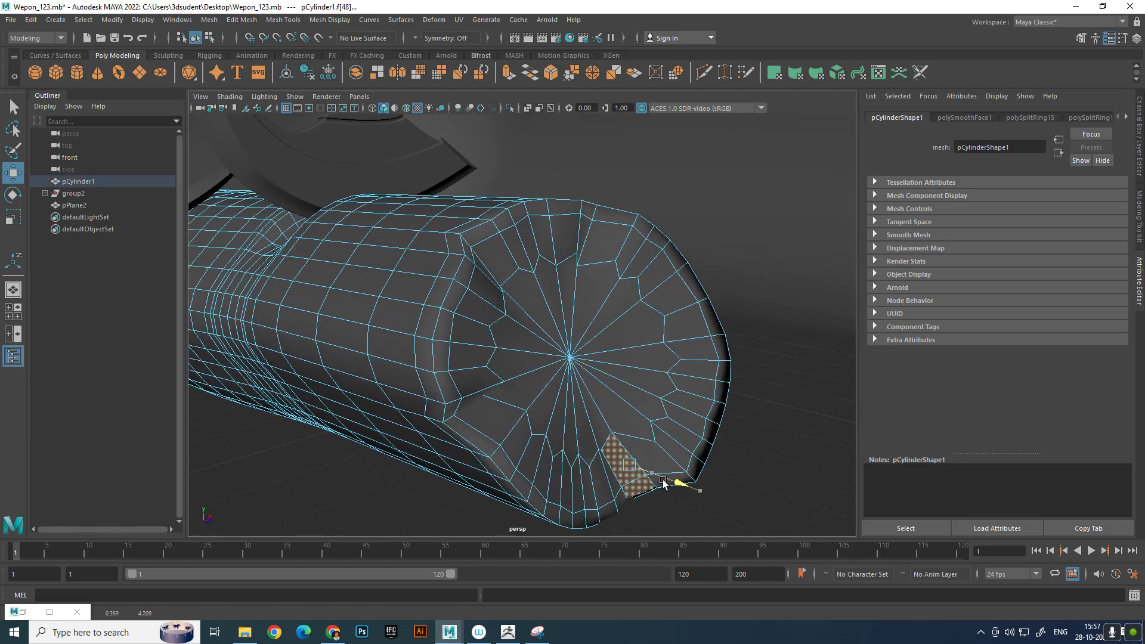
Select the end-cap face and adjacent rim face on the far side of the front end and push them into the log
click(695, 320)
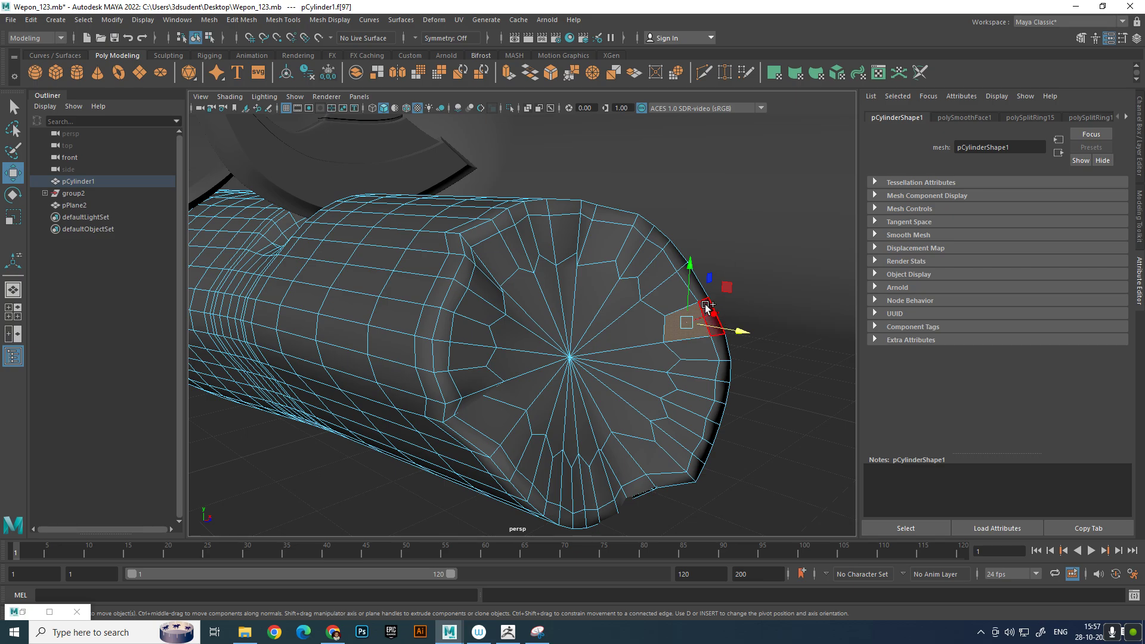
click(706, 307)
drag(741, 328, 563, 373)
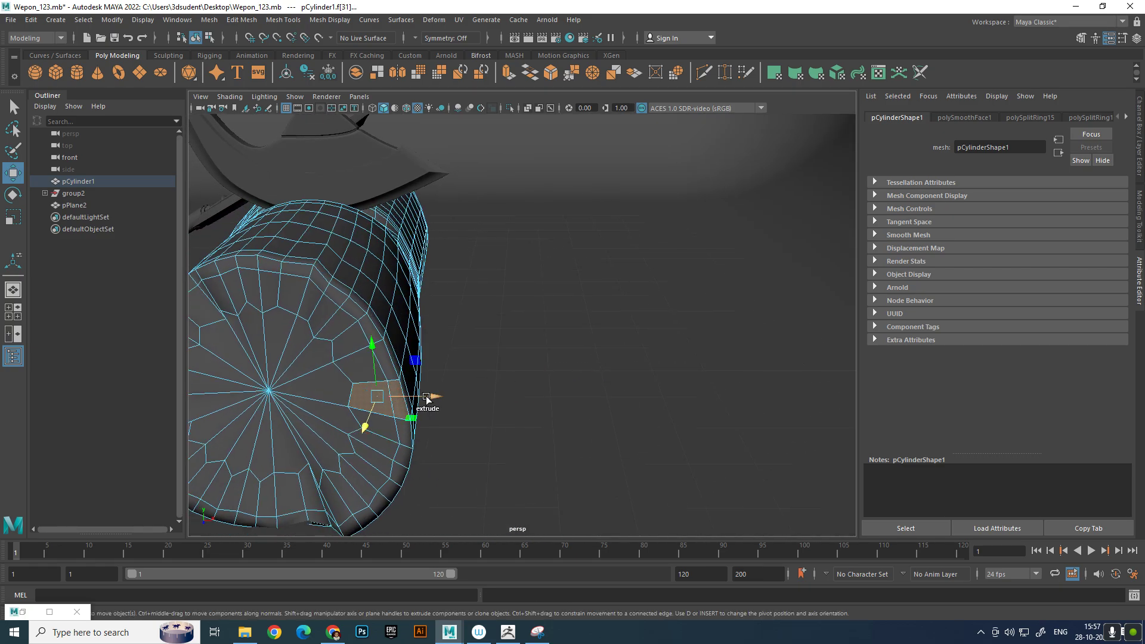
click(369, 419)
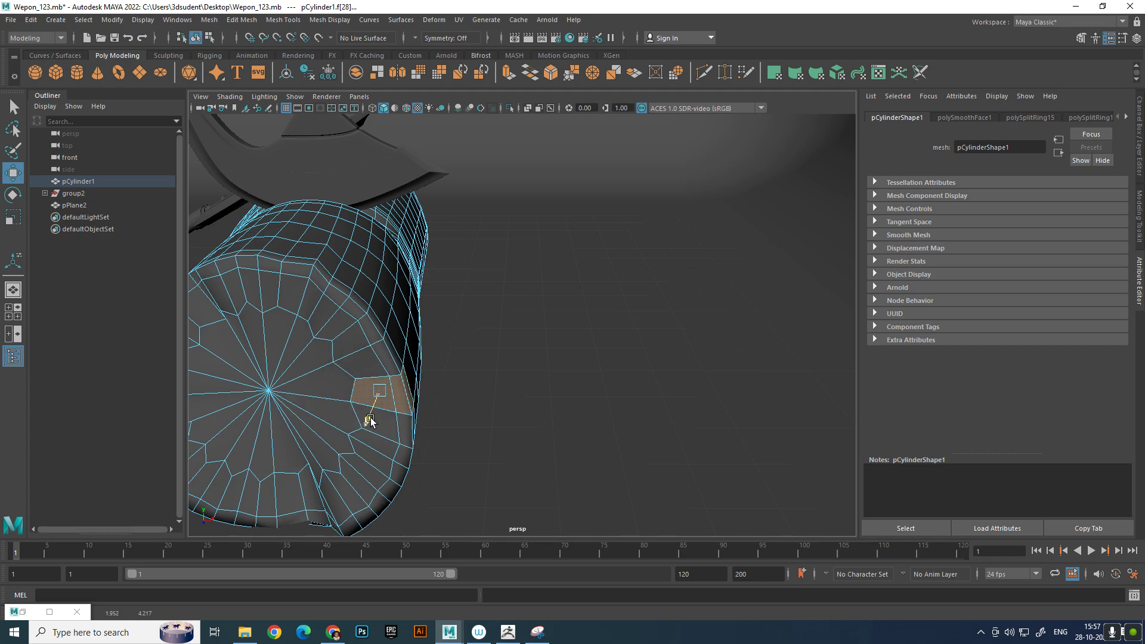
drag(371, 417, 382, 406)
Return to object selection, frame the log with both axes, and render the frame to check the uneven end
scroll(535, 299, down, 7)
alt+drag(597, 331, 546, 356)
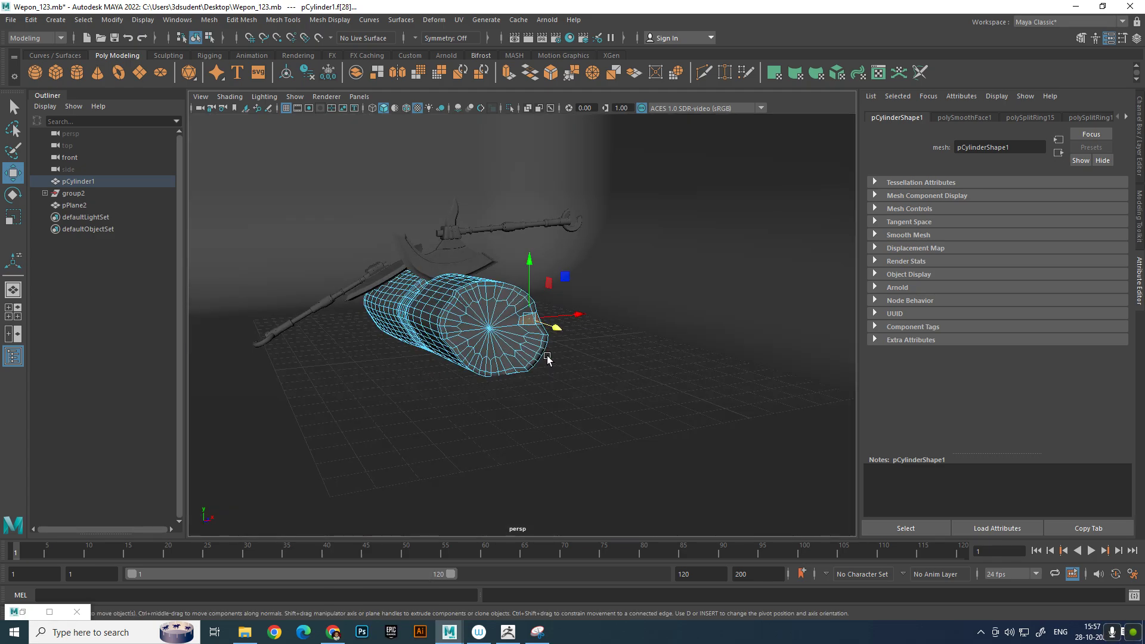
right_drag(508, 304, 642, 198)
scroll(529, 274, up, 5)
alt+middle_drag(529, 274, 715, 292)
alt+drag(715, 292, 652, 278)
alt+middle_drag(652, 279, 613, 324)
alt+drag(596, 321, 636, 332)
alt+right_drag(636, 332, 646, 341)
alt+middle_drag(647, 342, 619, 324)
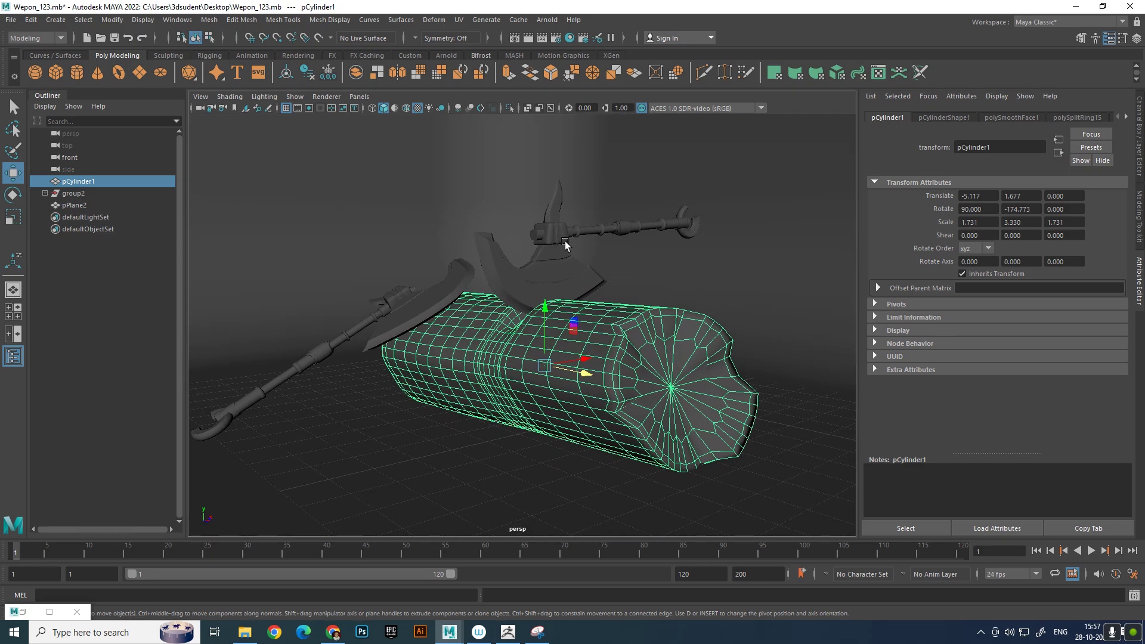
alt+right_drag(564, 241, 557, 224)
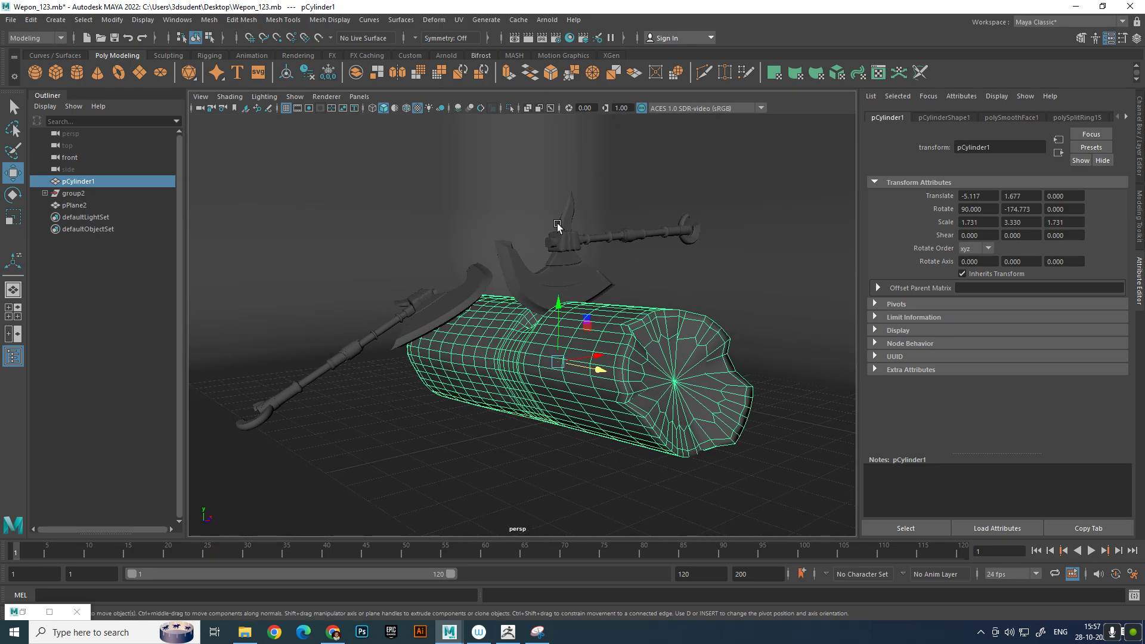
click(528, 39)
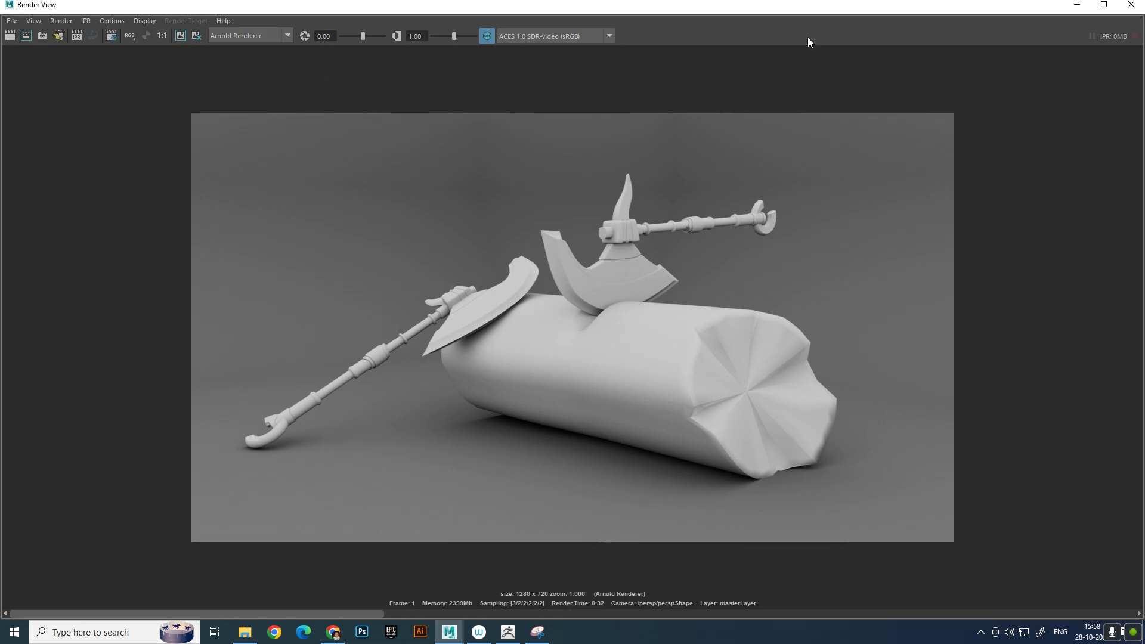
click(1132, 4)
Chamfer the central vertex of the log's front cap and return to object selection
right_drag(685, 354, 647, 309)
click(676, 386)
shift+right_click(702, 395)
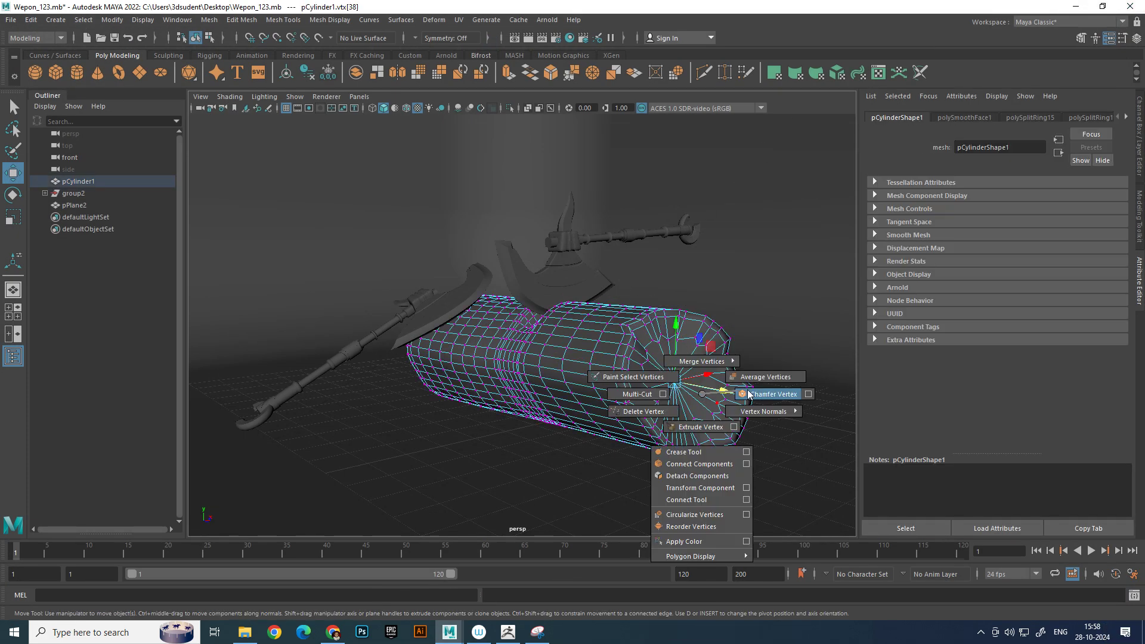
click(773, 394)
key(q)
key(F8)
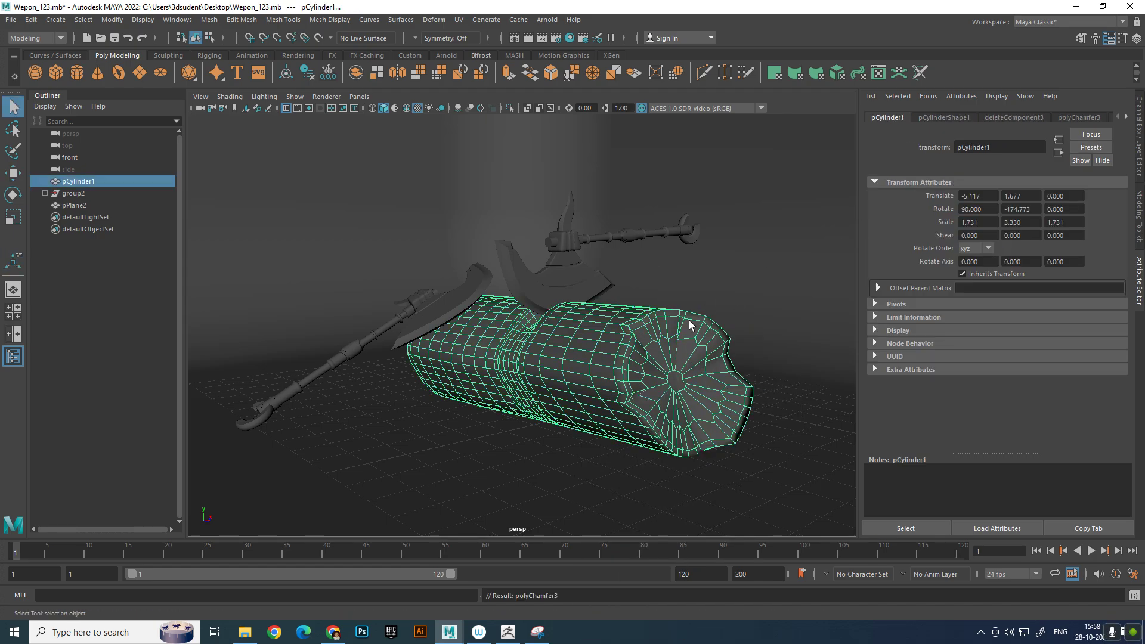
Insert an edge loop around the log's front end just beside the dented rim
shift+right_click(678, 350)
click(614, 333)
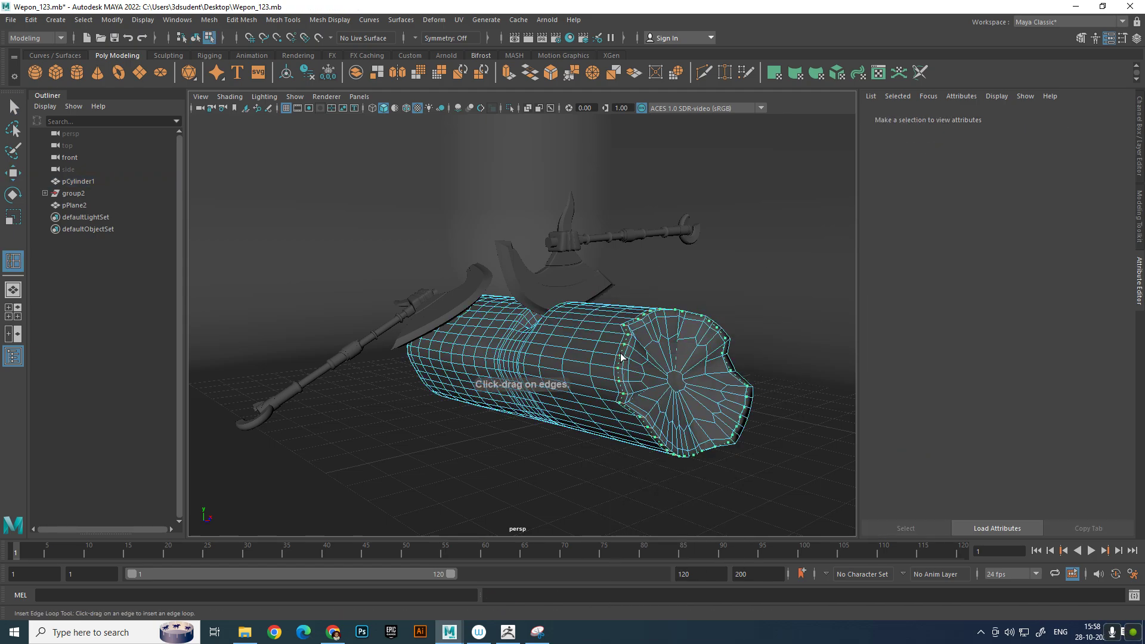
click(624, 356)
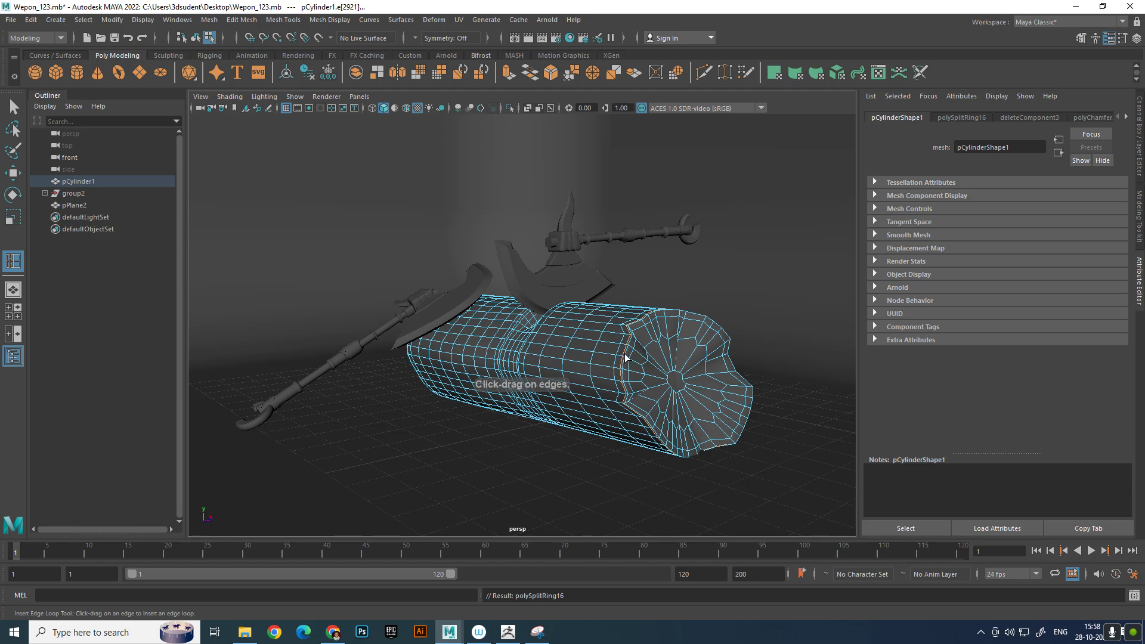
key(w)
Insert two more supporting edge loops close to the log's dented front rim
right_drag(639, 358, 695, 288)
alt+right_drag(578, 340, 638, 357)
alt+middle_drag(639, 357, 519, 322)
alt+right_drag(519, 323, 570, 341)
key(ctrl+z)
mouse_move(720, 322)
right_down()
mouse_move(734, 303)
mouse_move(699, 316)
right_up()
mouse_move(713, 310)
mouse_down()
mouse_move(696, 312)
mouse_move(706, 308)
mouse_up()
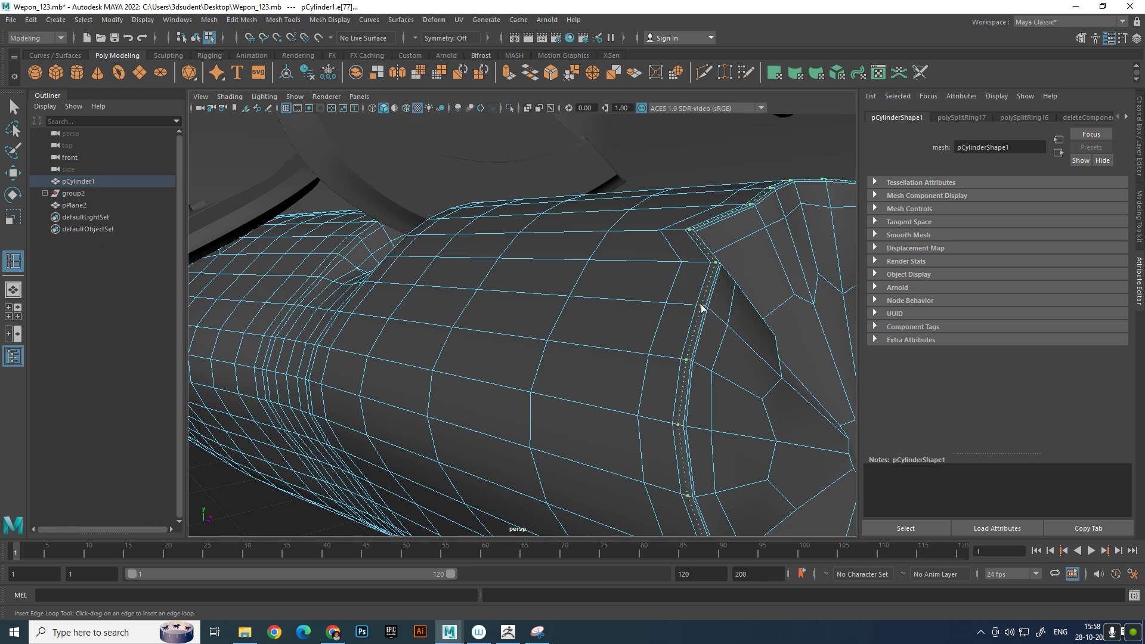
drag(703, 309, 706, 309)
key(w)
right_drag(680, 309, 695, 225)
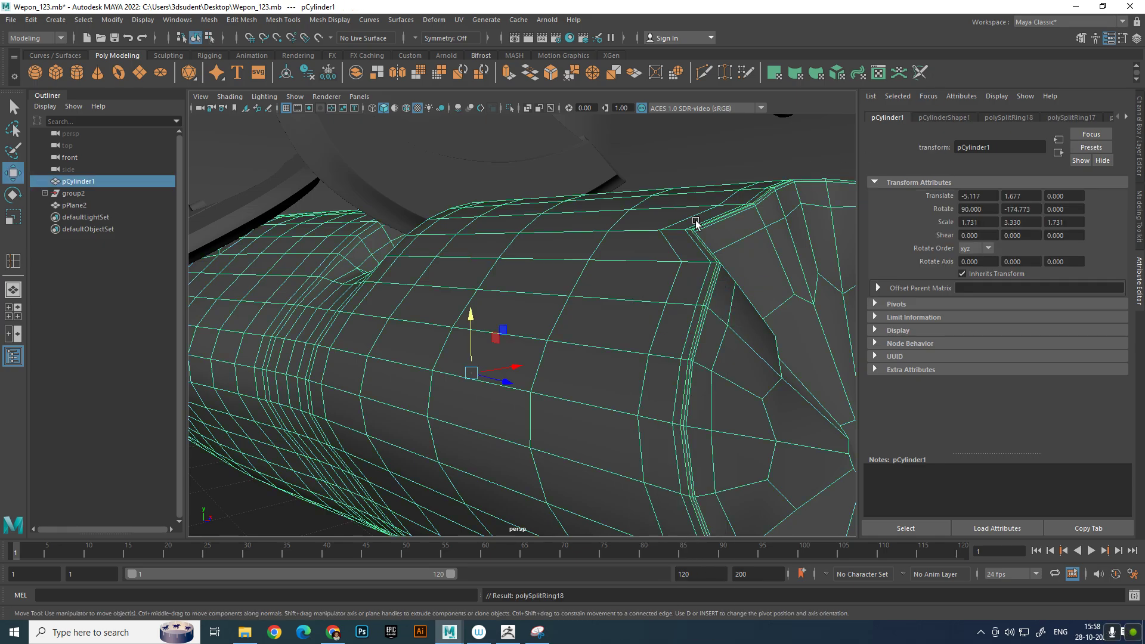
Try smoothing the log's mesh and inspect its dented front end
shift+right_click(695, 226)
click(648, 245)
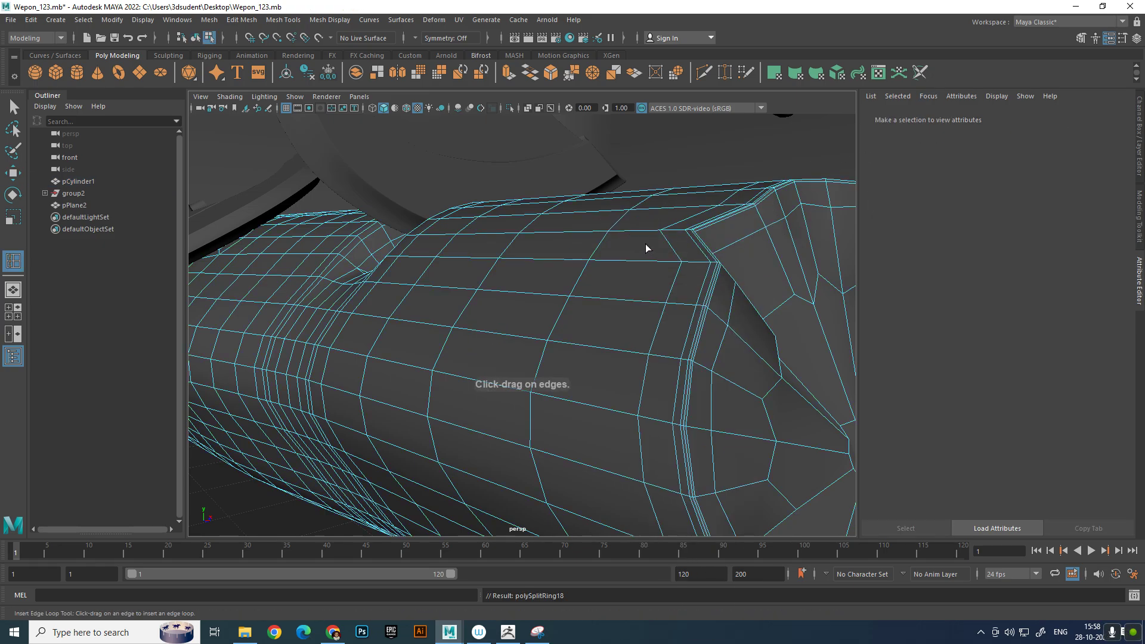
click(653, 273)
shift+right_click(718, 214)
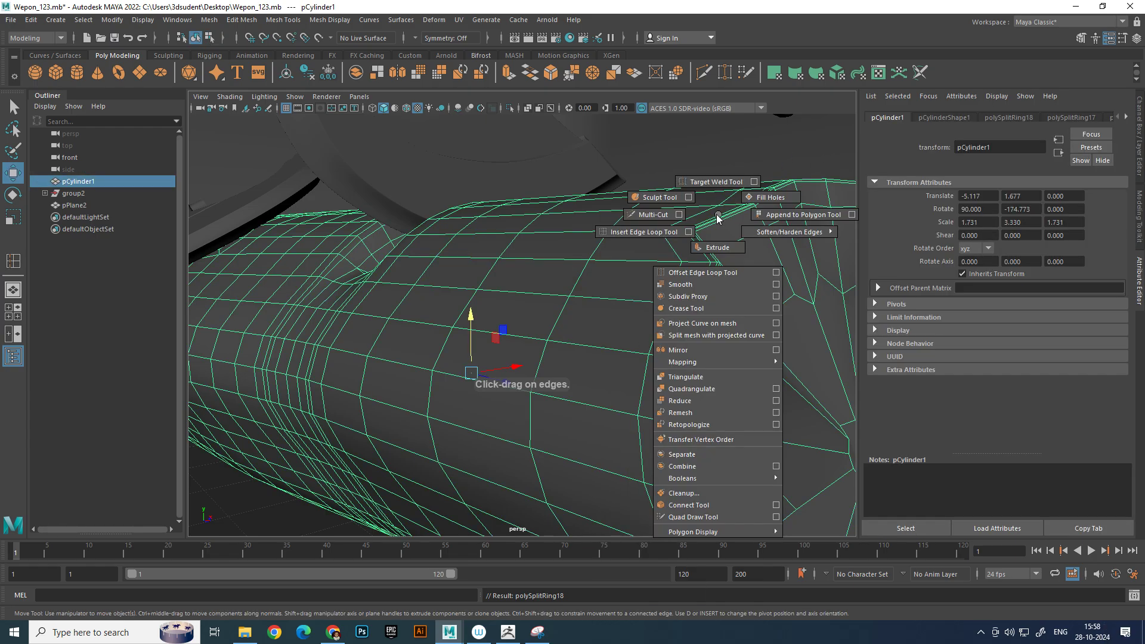
click(701, 285)
scroll(692, 317, down, 6)
click(718, 379)
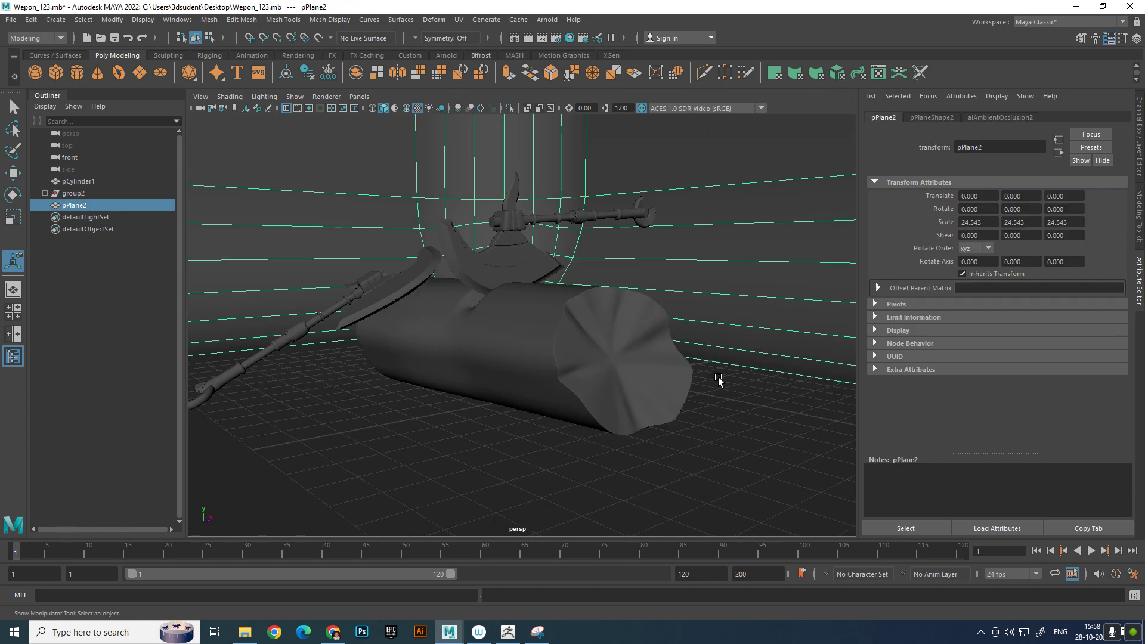
scroll(719, 379, up, 4)
click(714, 370)
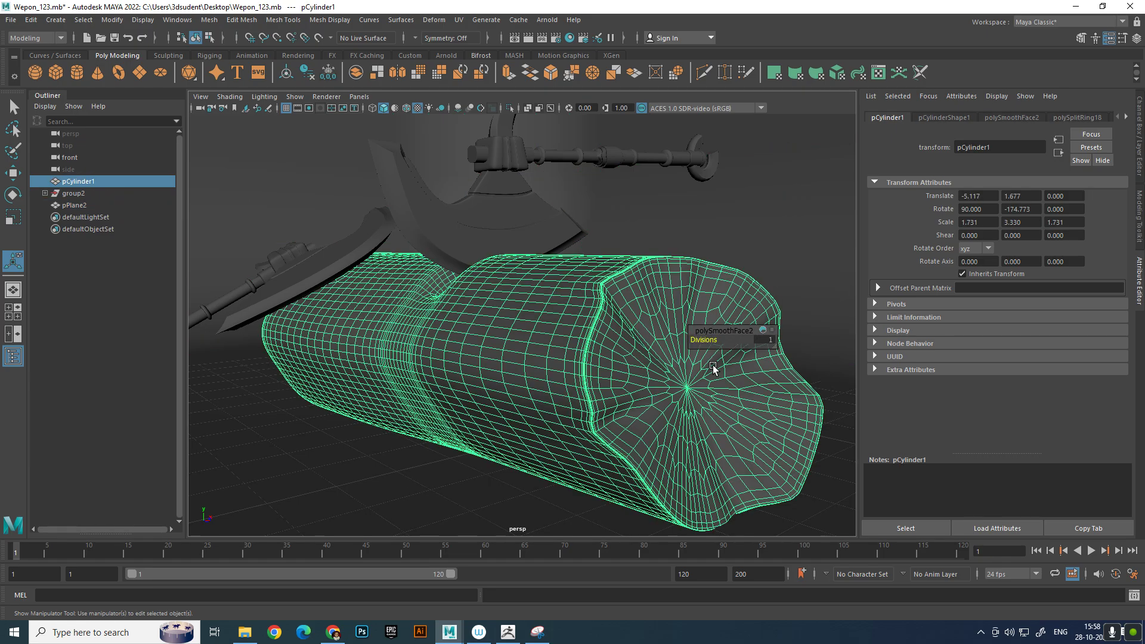
alt+middle_drag(708, 362, 692, 353)
Undo the smoothing of the log
key(ctrl+z)
key(ctrl+z)
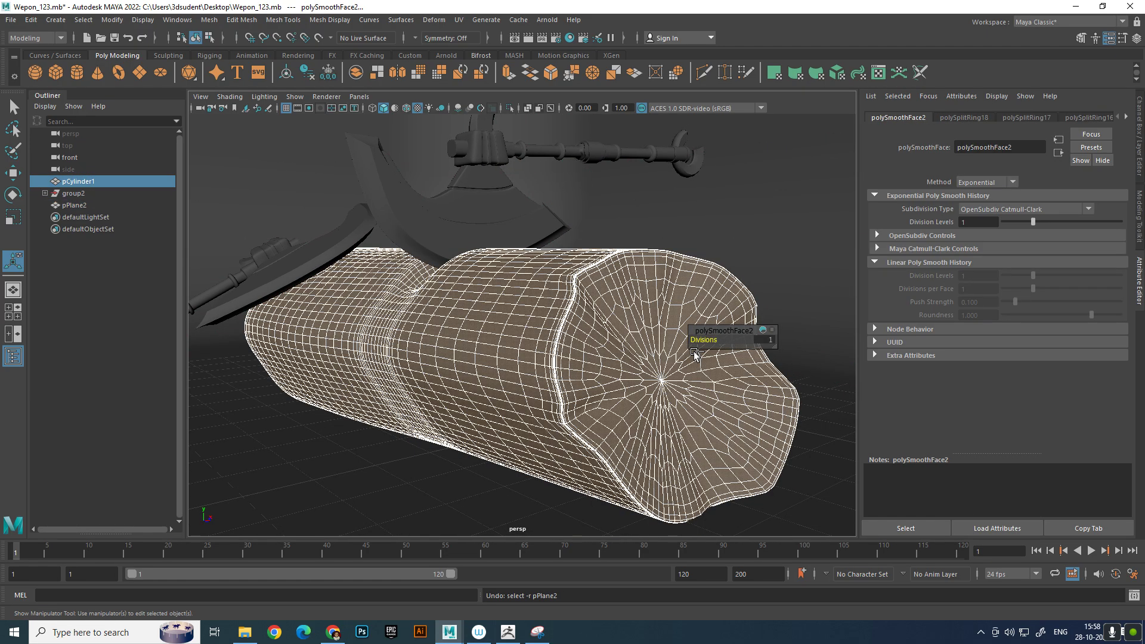
key(ctrl+z)
key(w)
Make a Multi-Cut straight across the central polygon of the log's front cap, from one side vertex to the opposite one
right_drag(698, 324, 668, 325)
drag(638, 352, 506, 380)
scroll(662, 385, down, 6)
scroll(488, 339, up, 6)
alt+middle_drag(334, 306, 379, 312)
drag(358, 198, 441, 472)
shift+right_drag(474, 361, 525, 354)
alt+drag(471, 360, 617, 365)
scroll(616, 382, up, 3)
alt+middle_drag(616, 386, 539, 322)
right_drag(539, 322, 612, 290)
shift+right_drag(512, 293, 460, 308)
click(473, 344)
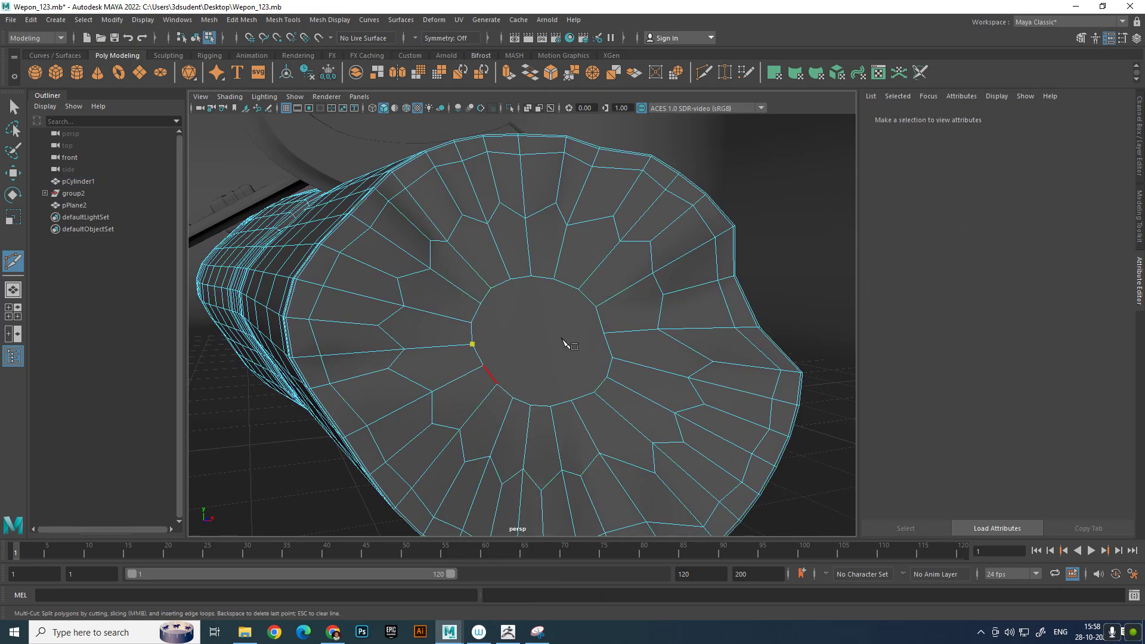
click(603, 333)
right_click(564, 305)
Cut the cap's central polygon from its upper middle vertex to its lower middle vertex, crossing the horizontal edge
click(511, 279)
key(ctrl+z)
click(530, 277)
click(548, 405)
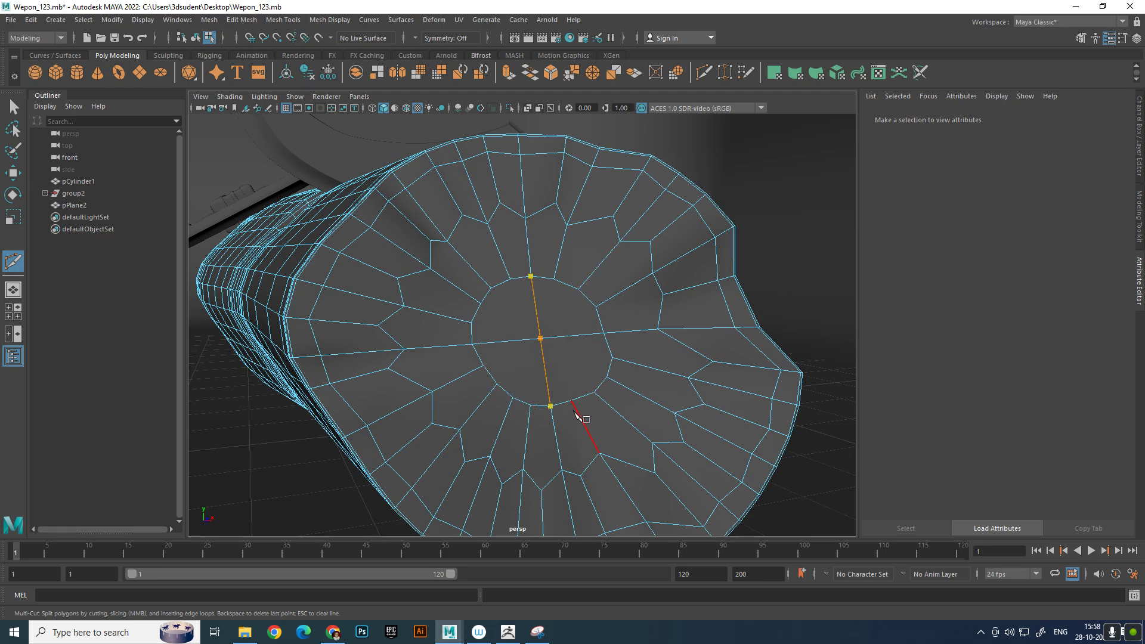
right_click(567, 299)
Add two more vertical cuts through the right half of the cap's central polygon, joining opposite vertices
click(554, 279)
click(571, 401)
right_click(562, 307)
click(578, 290)
click(594, 392)
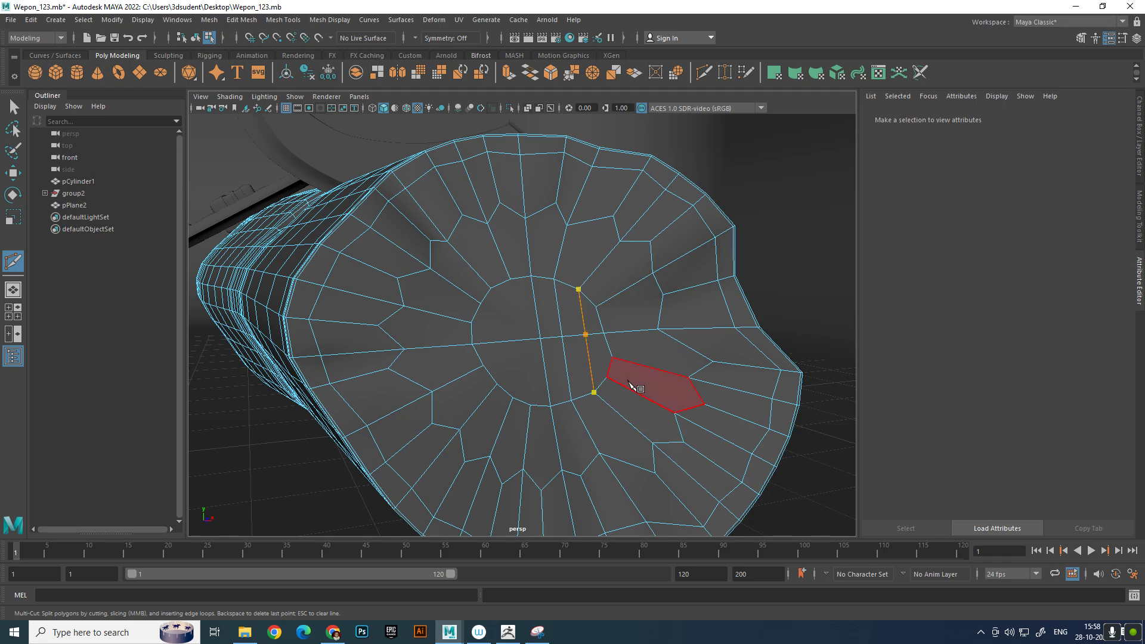
right_click(632, 386)
Add three vertical cuts through the left half of the cap's central polygon and return to object selection
click(511, 279)
click(539, 403)
right_click(555, 409)
click(481, 304)
key(BackSpace)
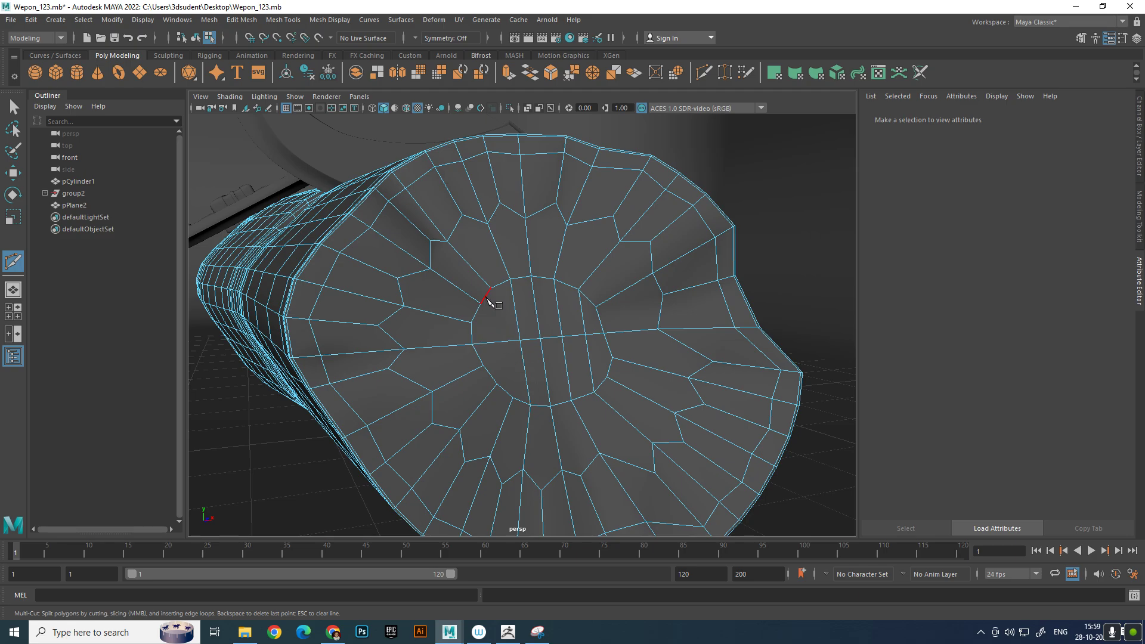
click(491, 288)
click(513, 398)
right_click(551, 413)
click(481, 304)
key(BackSpace)
click(481, 304)
click(498, 384)
right_click(511, 394)
right_drag(517, 341, 756, 168)
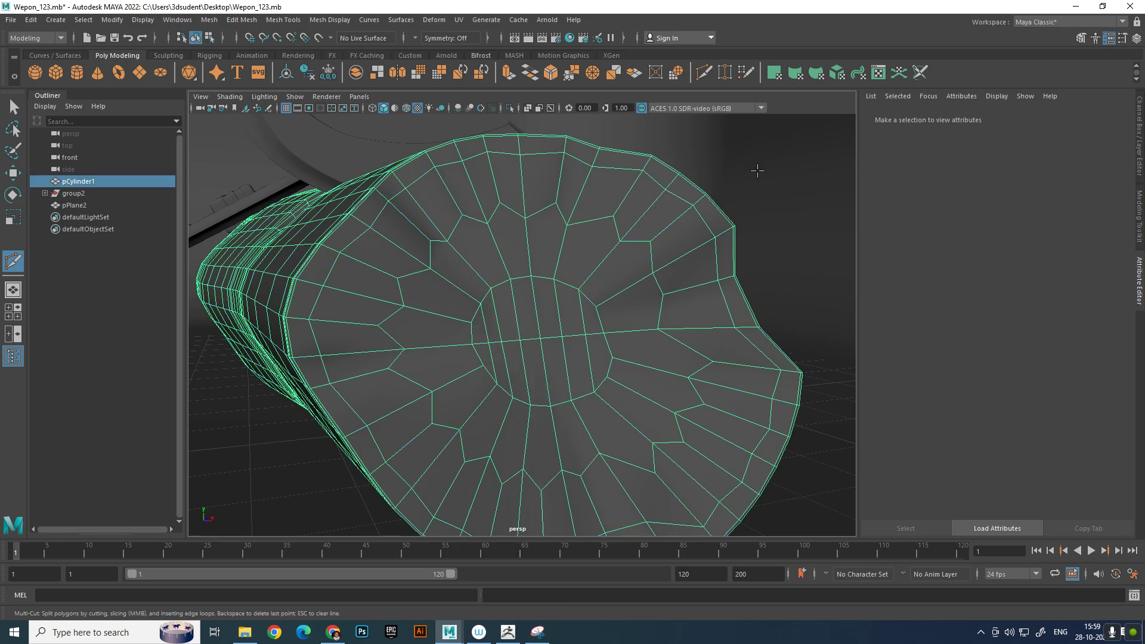
Smooth the log's mesh by one division level
shift+right_drag(585, 213, 521, 314)
alt+drag(520, 312, 552, 307)
key(w)
right_drag(555, 304, 686, 256)
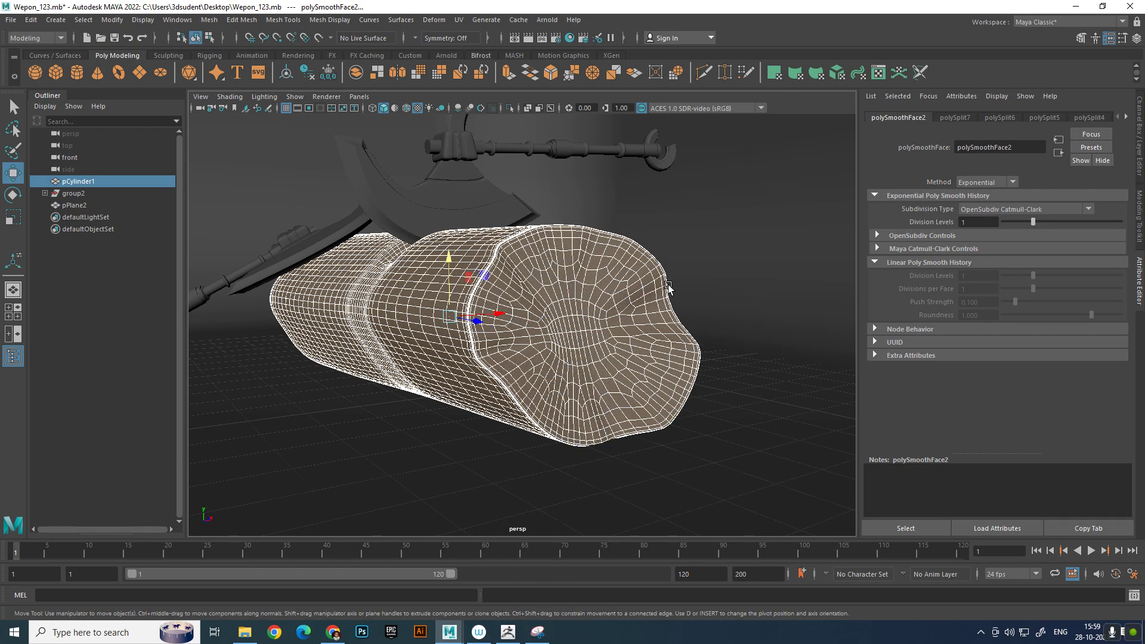
Frame the log with both axes, render the frame, and keep the image in the render view
click(723, 302)
mouse_move(724, 304)
alt+mouse_down()
mouse_move(690, 299)
mouse_move(734, 312)
mouse_move(725, 303)
alt+mouse_up()
alt+right_drag(725, 302, 690, 302)
alt+drag(691, 303, 503, 193)
alt+right_drag(502, 193, 613, 219)
alt+middle_drag(613, 218, 622, 221)
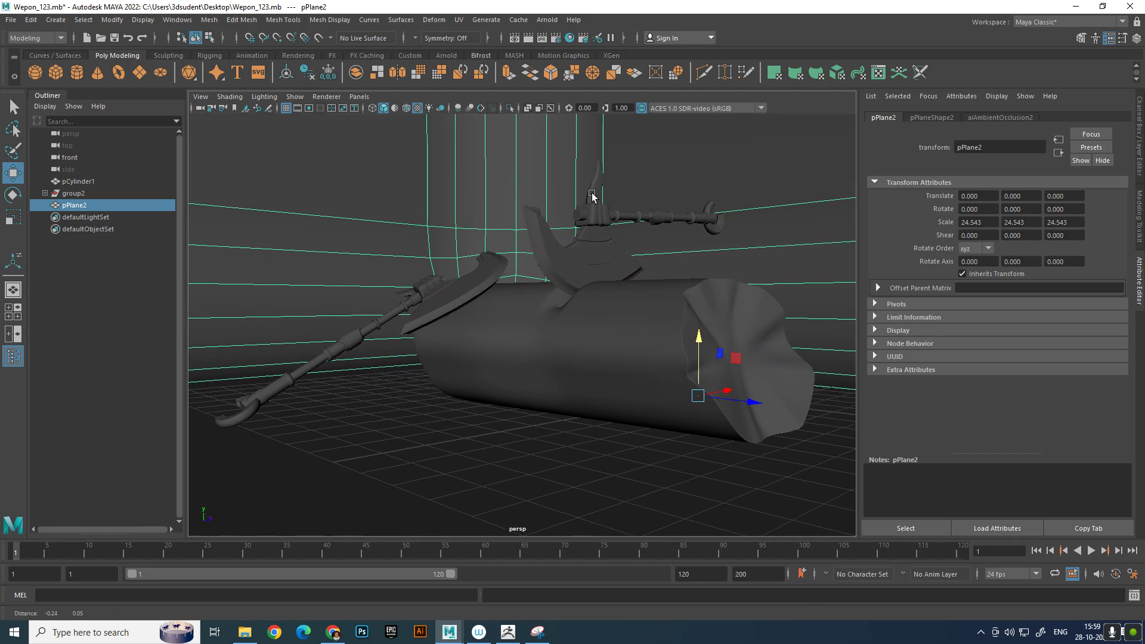
click(529, 41)
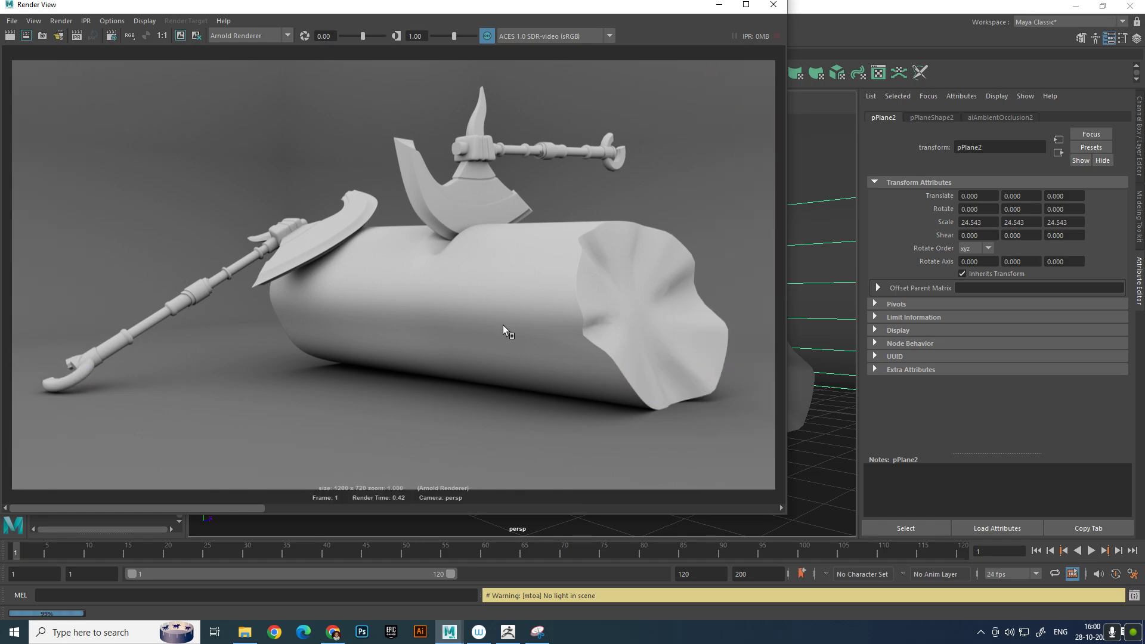
click(180, 35)
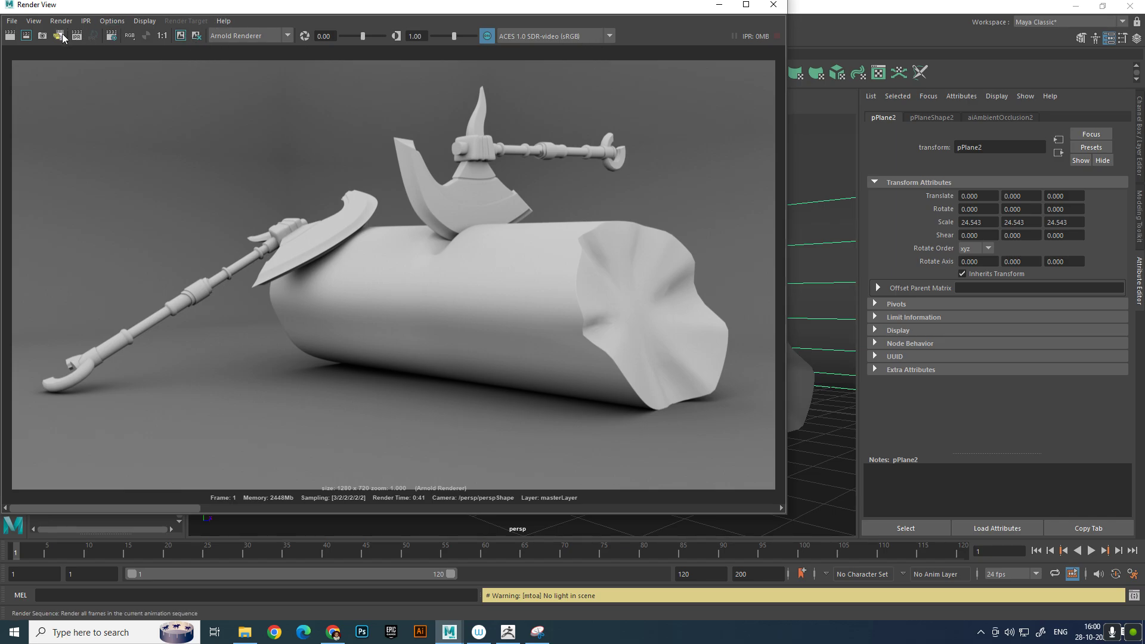
Start saving the rendered image and choose the folder D:\4_30 as its destination
click(12, 21)
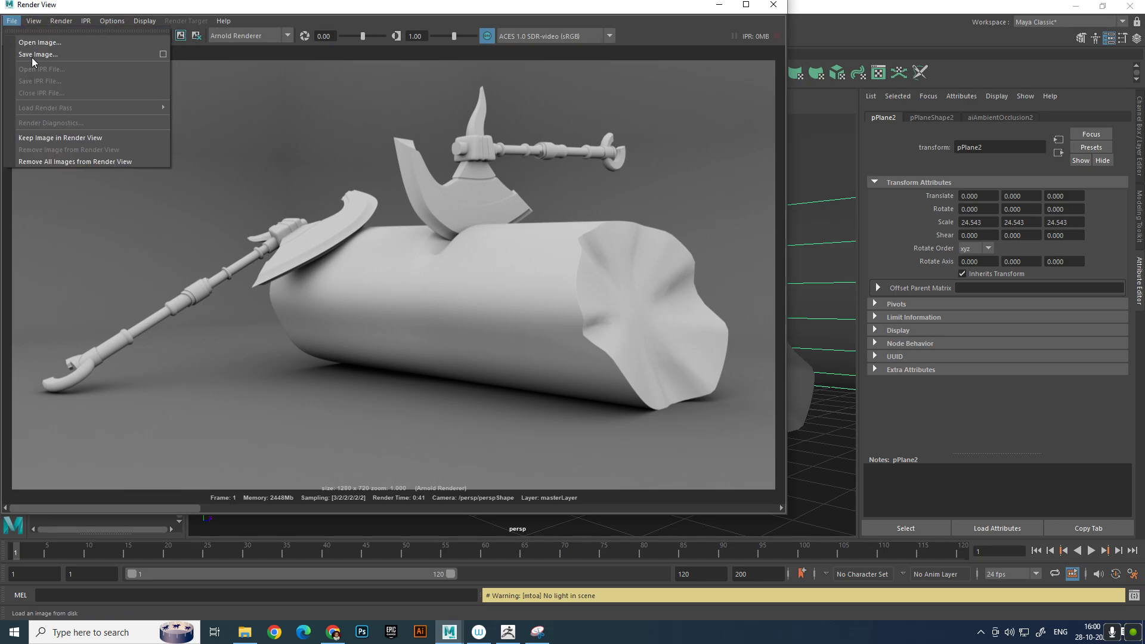
click(38, 57)
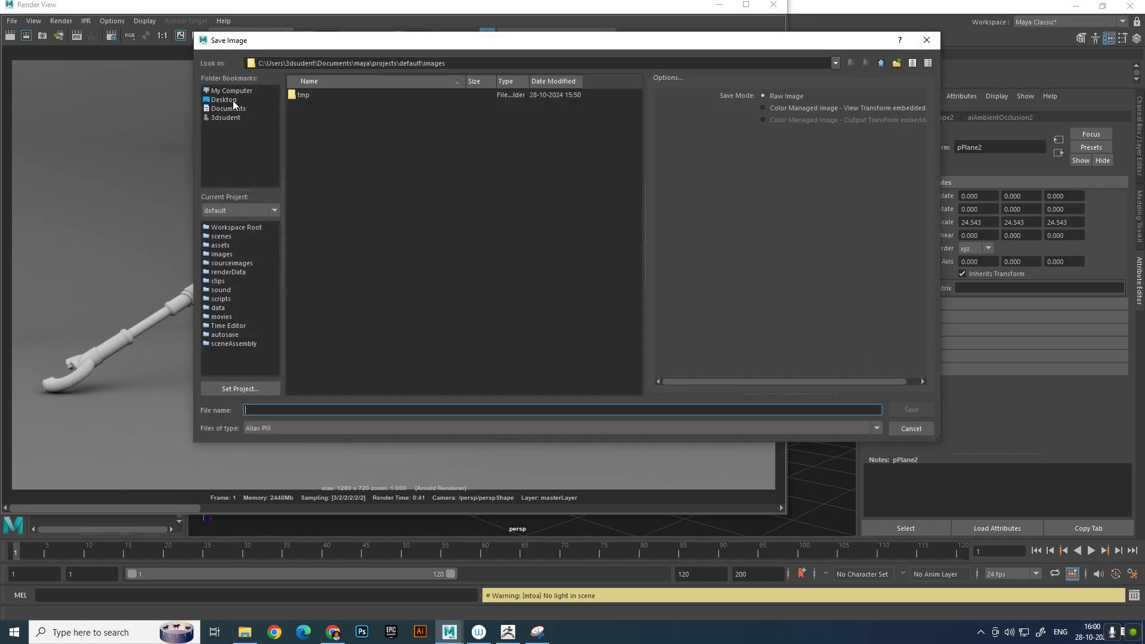
click(233, 100)
click(249, 91)
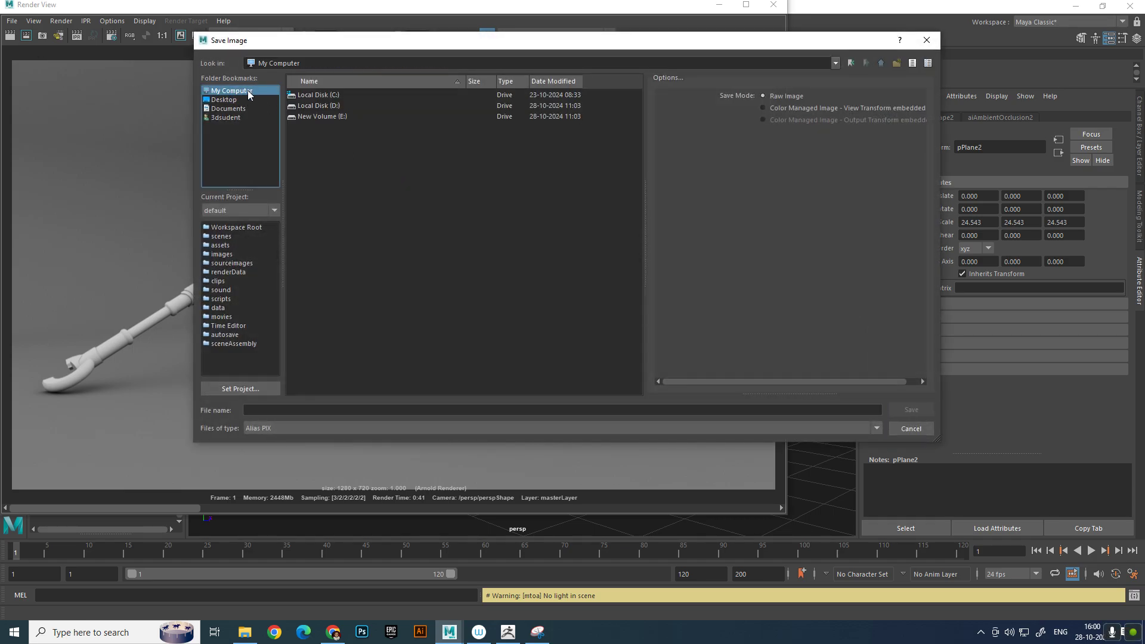
double_click(344, 105)
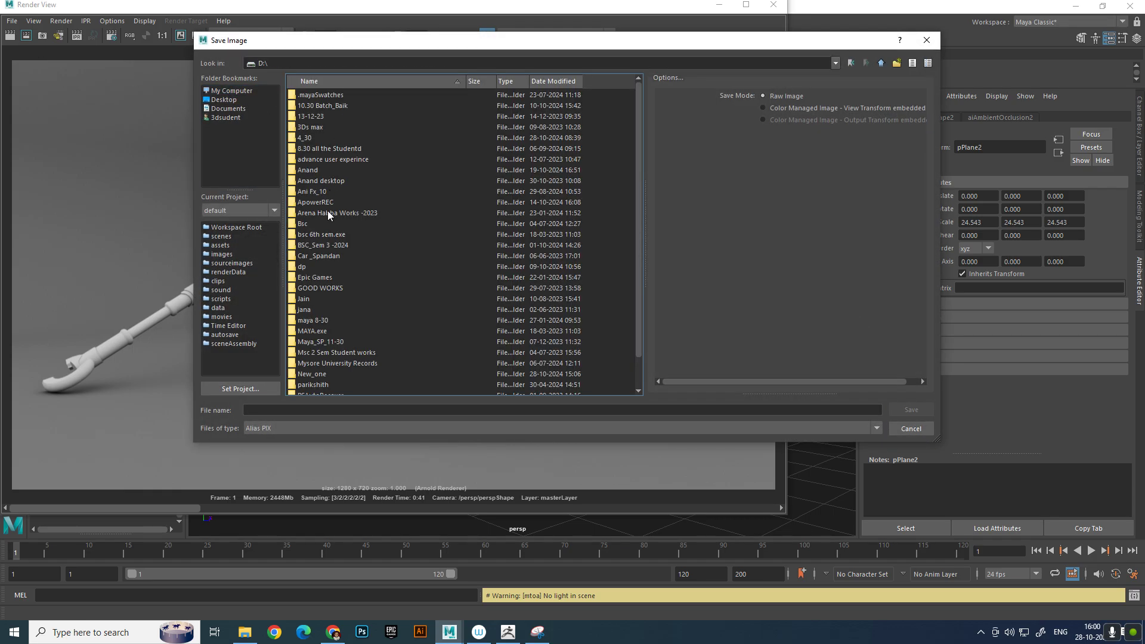
double_click(313, 138)
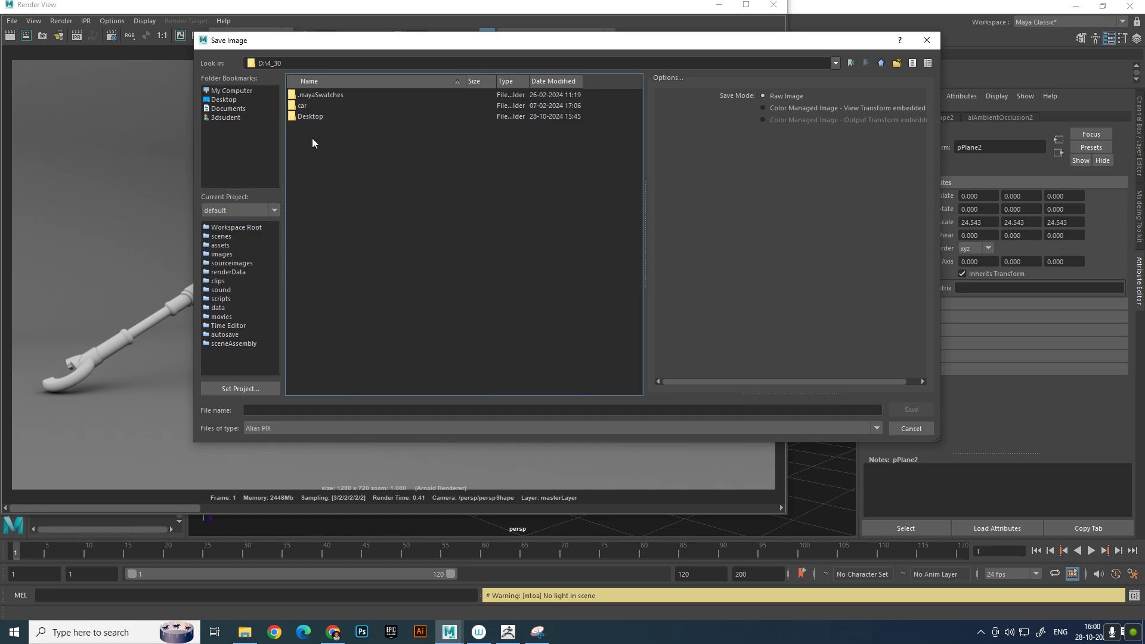
Save the render as a JPEG named W_1
click(376, 428)
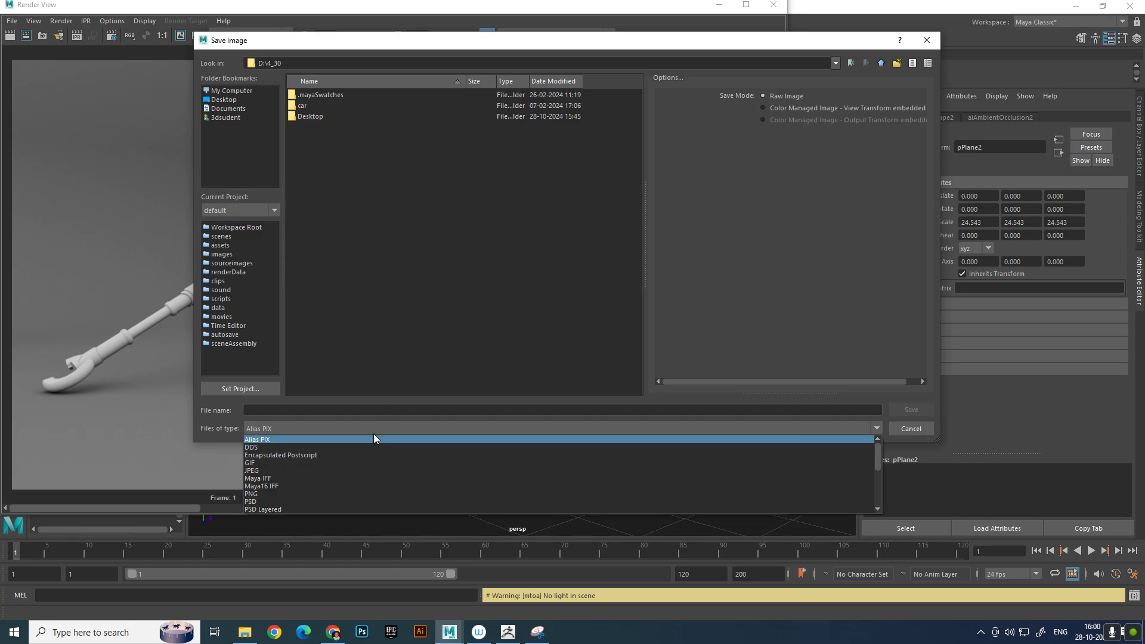
click(355, 469)
click(304, 410)
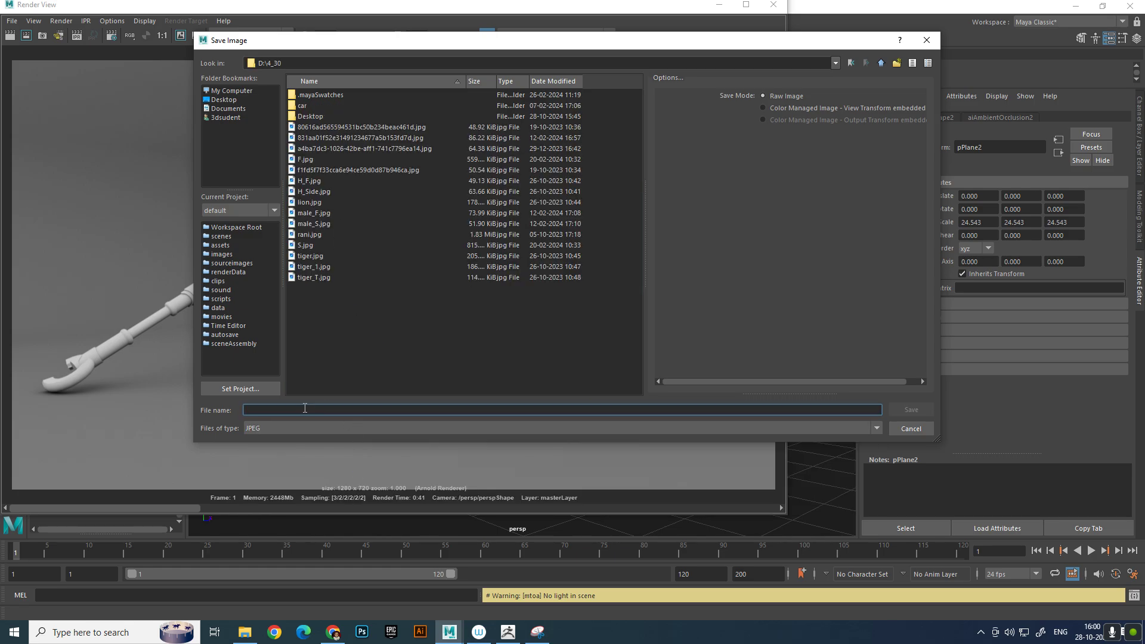
text(W_1)
key(Return)
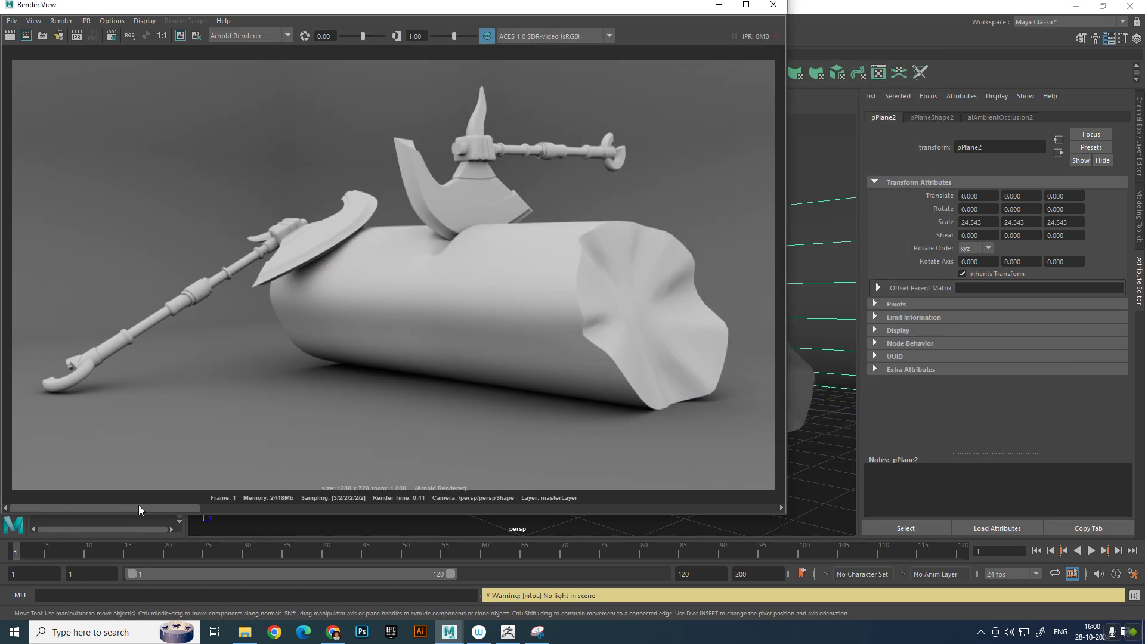
Go to the kept earlier render with the smooth log end and save it as W2.jpg
click(272, 508)
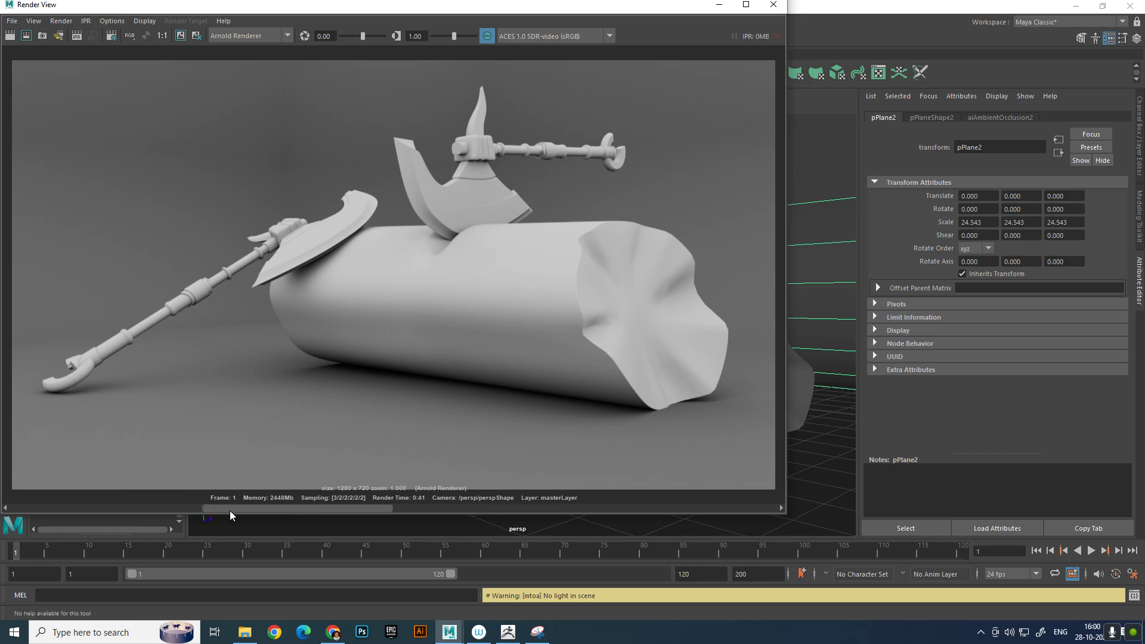
drag(274, 509, 568, 510)
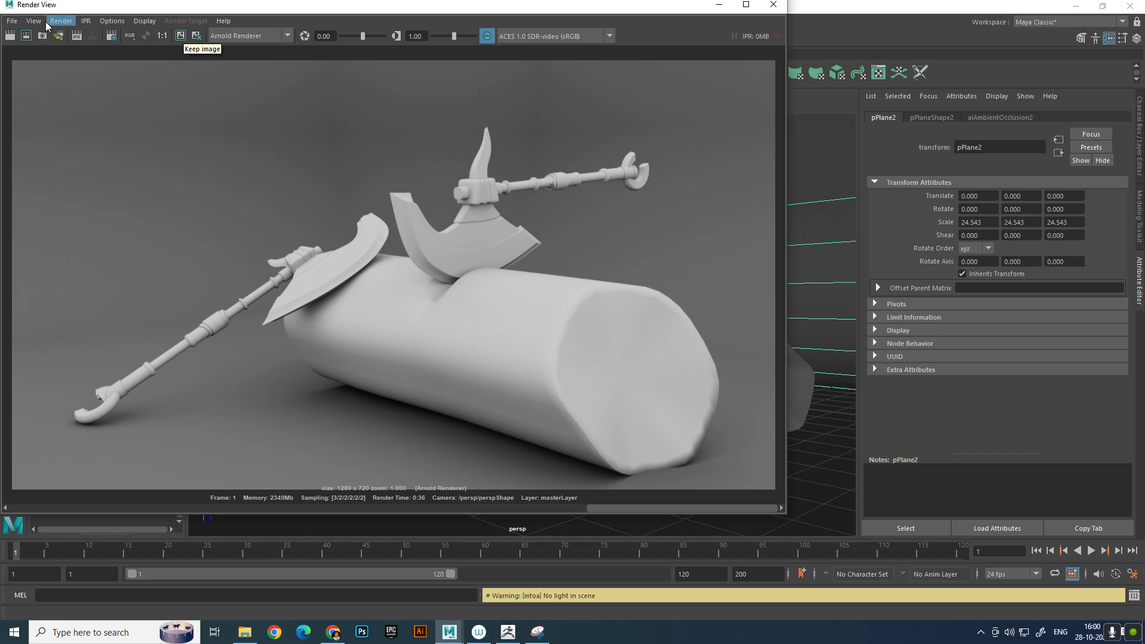
click(12, 21)
click(41, 54)
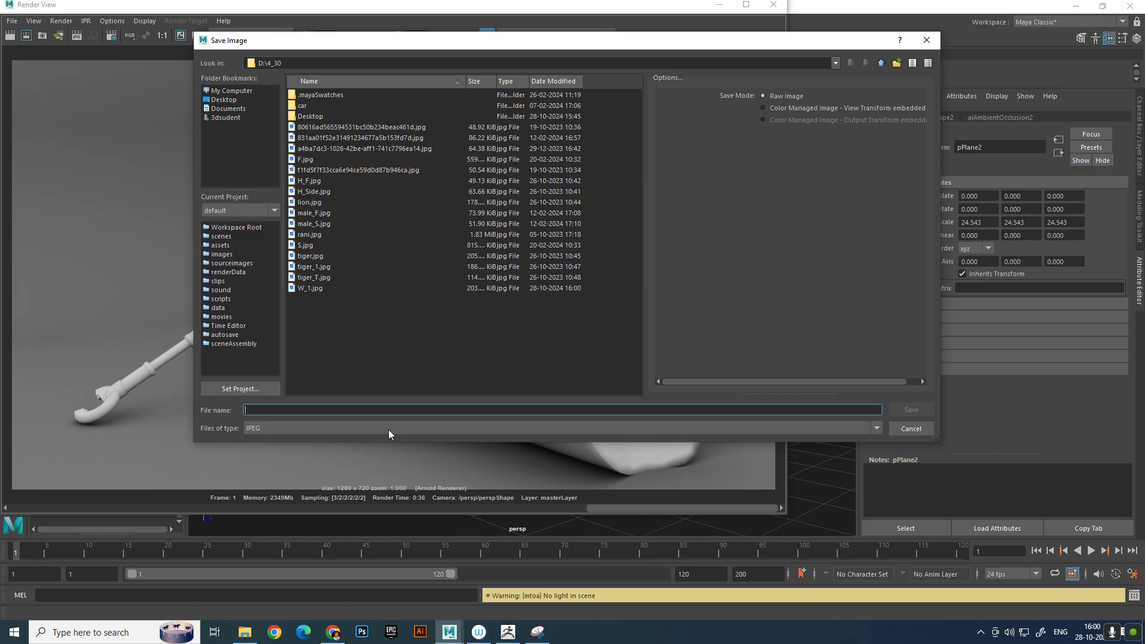
click(310, 288)
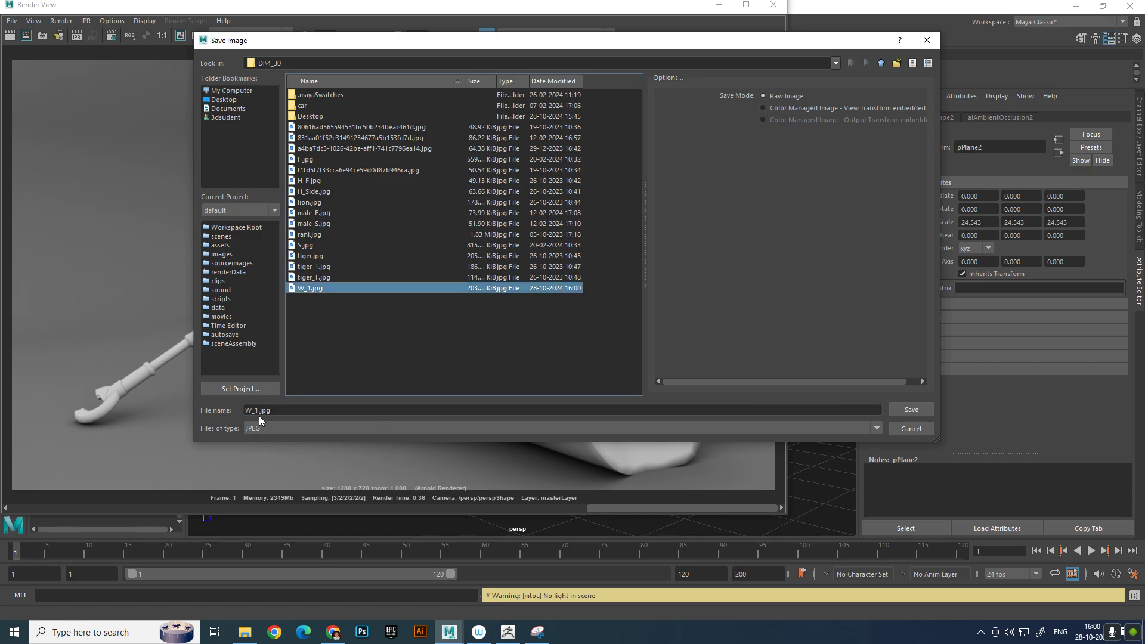
click(257, 411)
key(BackSpace)
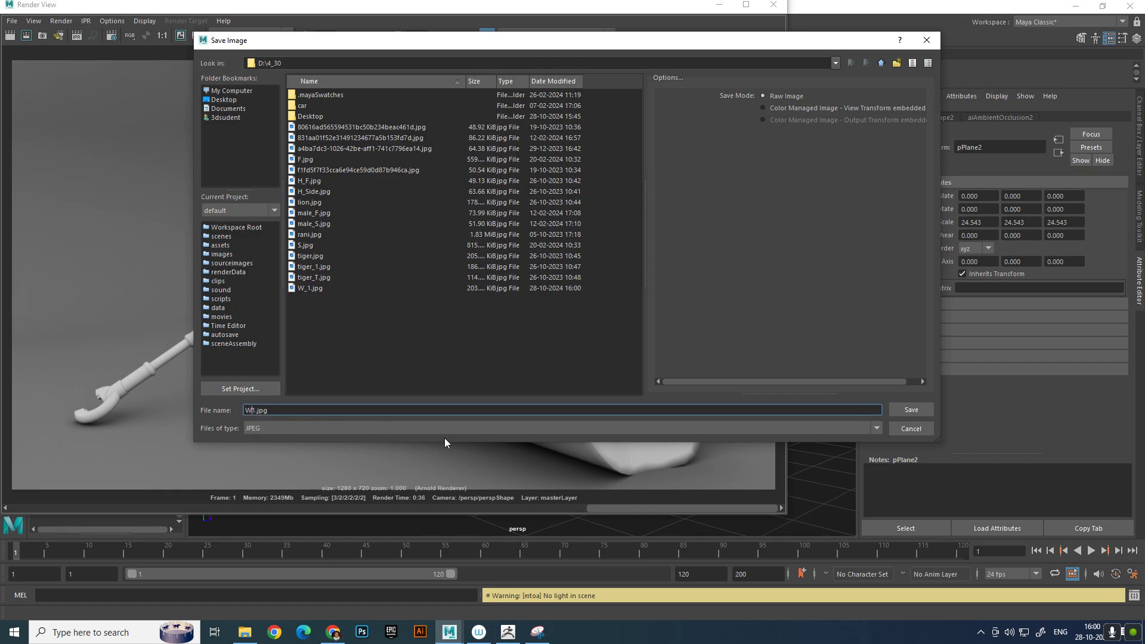
key(BackSpace)
text(2)
click(913, 409)
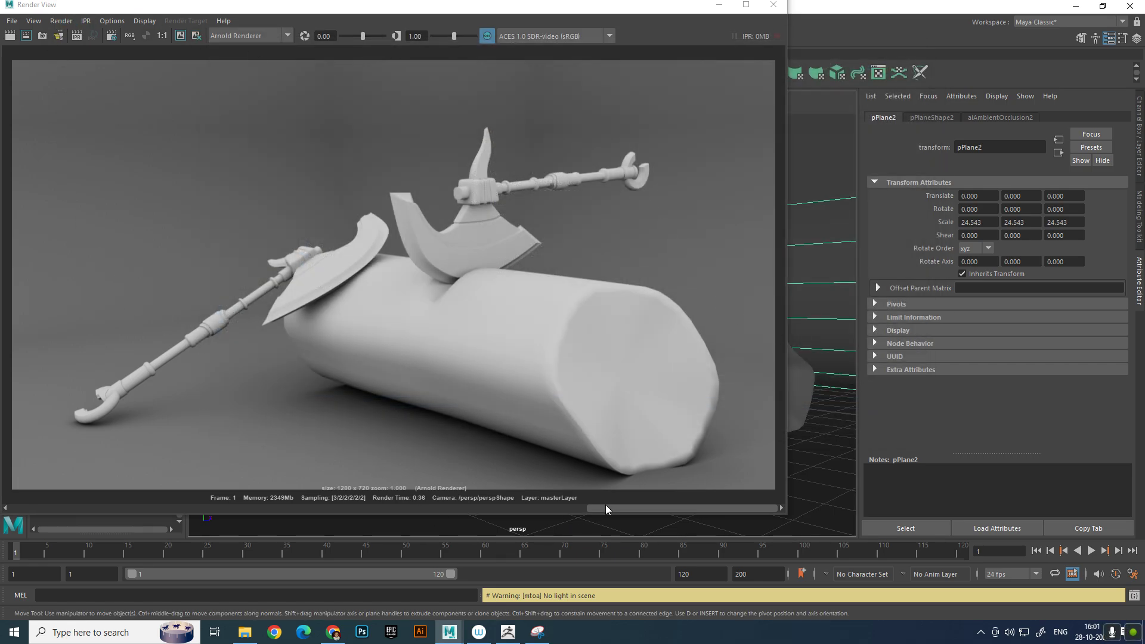
Return to the latest render, save it over W_1.jpg with the view transform embedded, and close the render view
drag(606, 505, 89, 518)
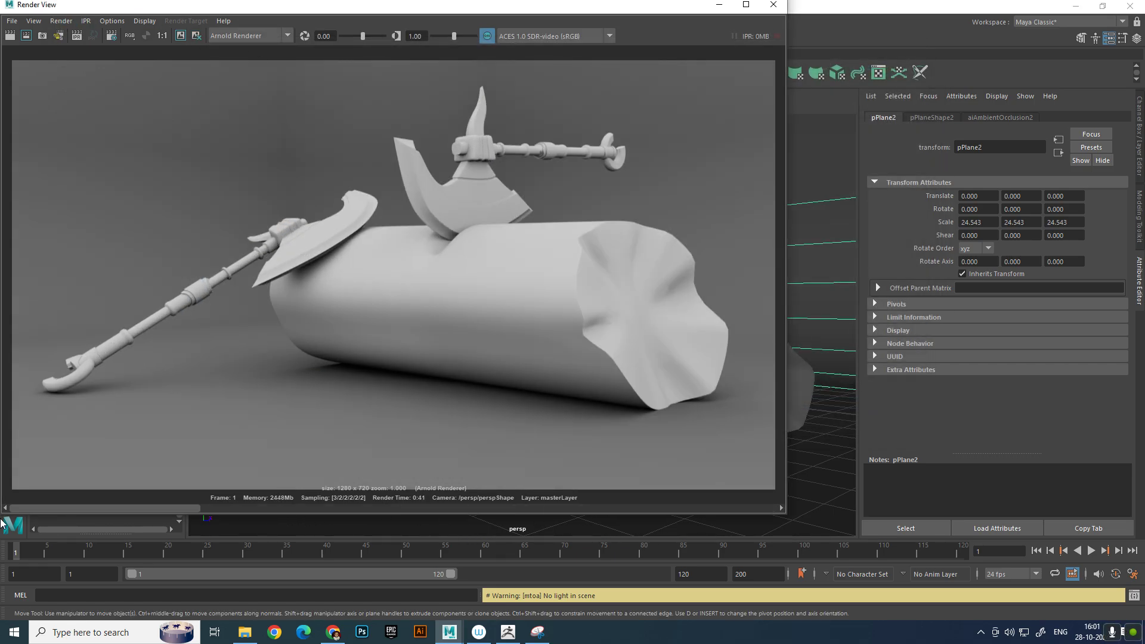
click(12, 21)
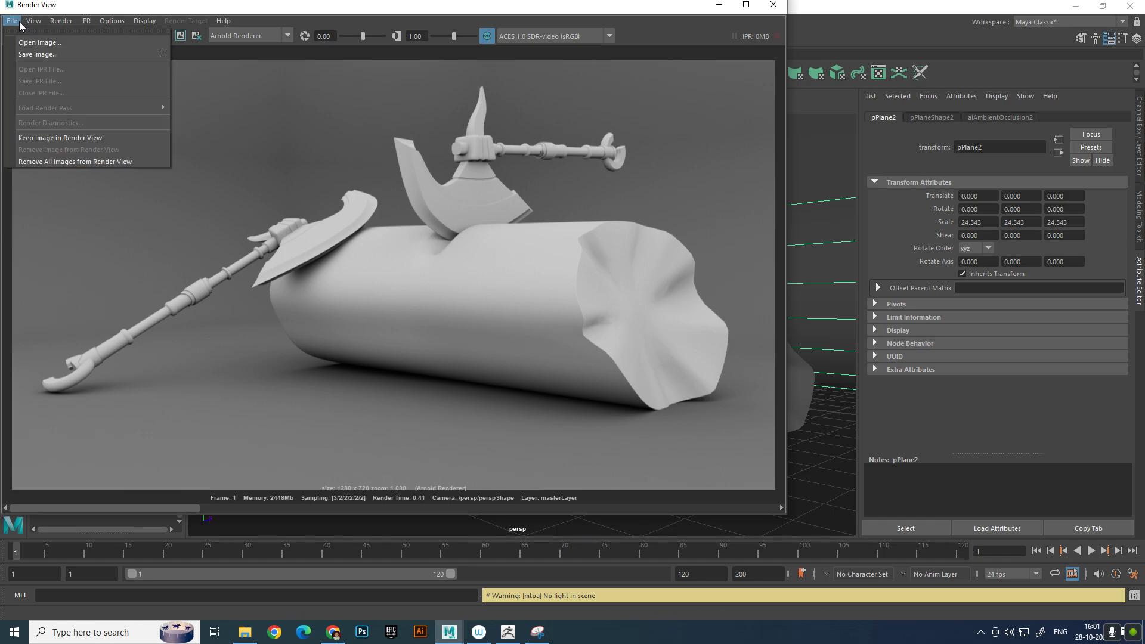
click(34, 54)
click(313, 299)
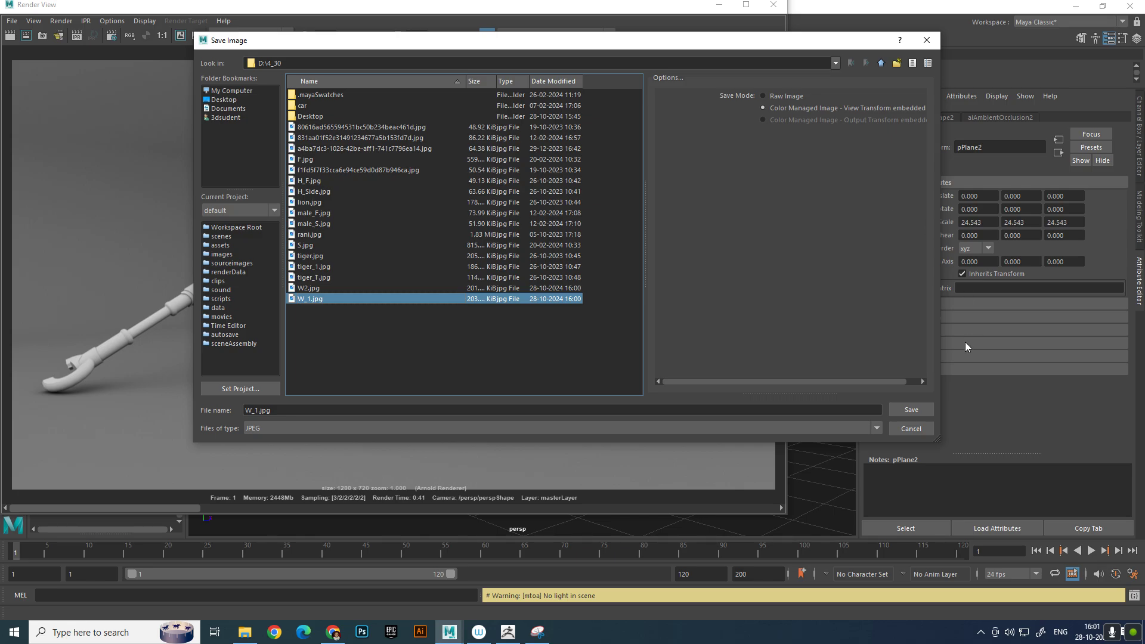
click(913, 410)
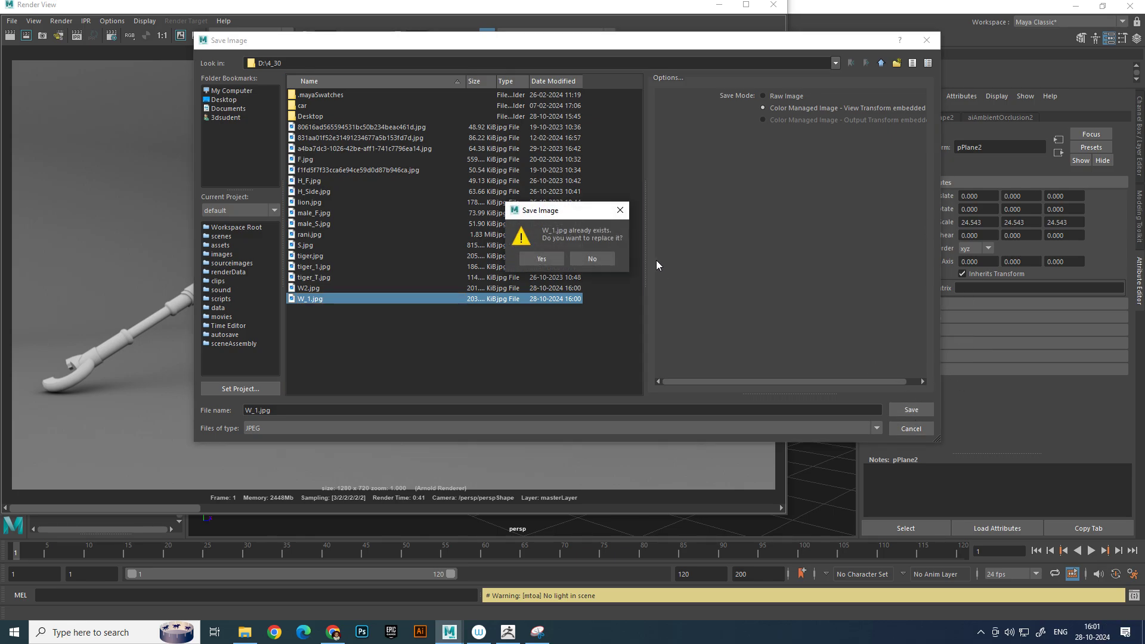
click(537, 262)
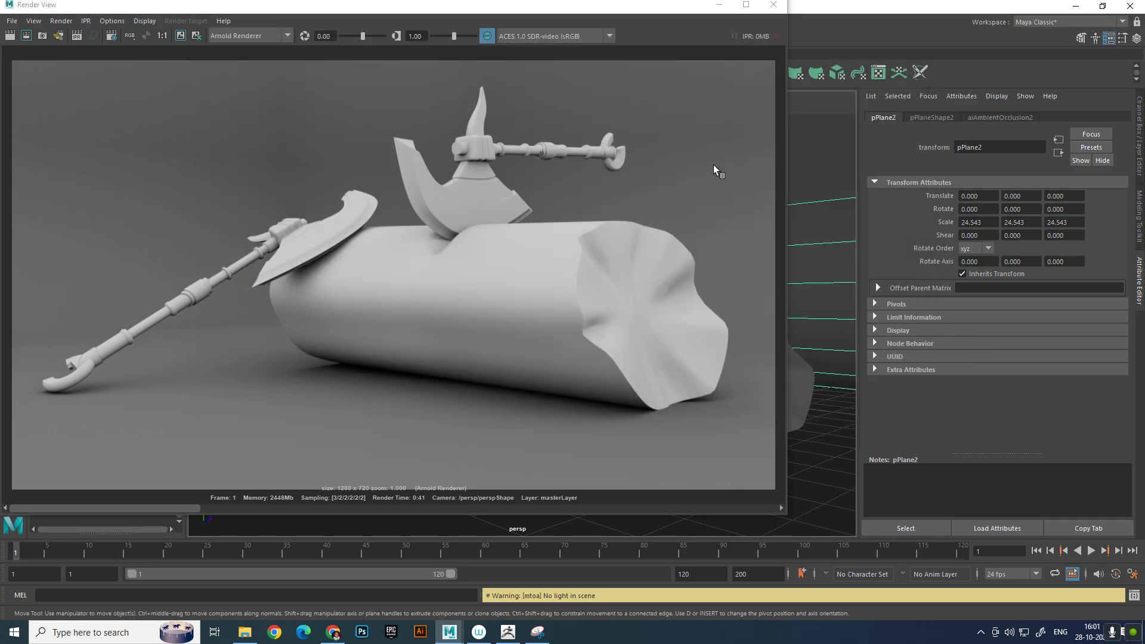
click(774, 4)
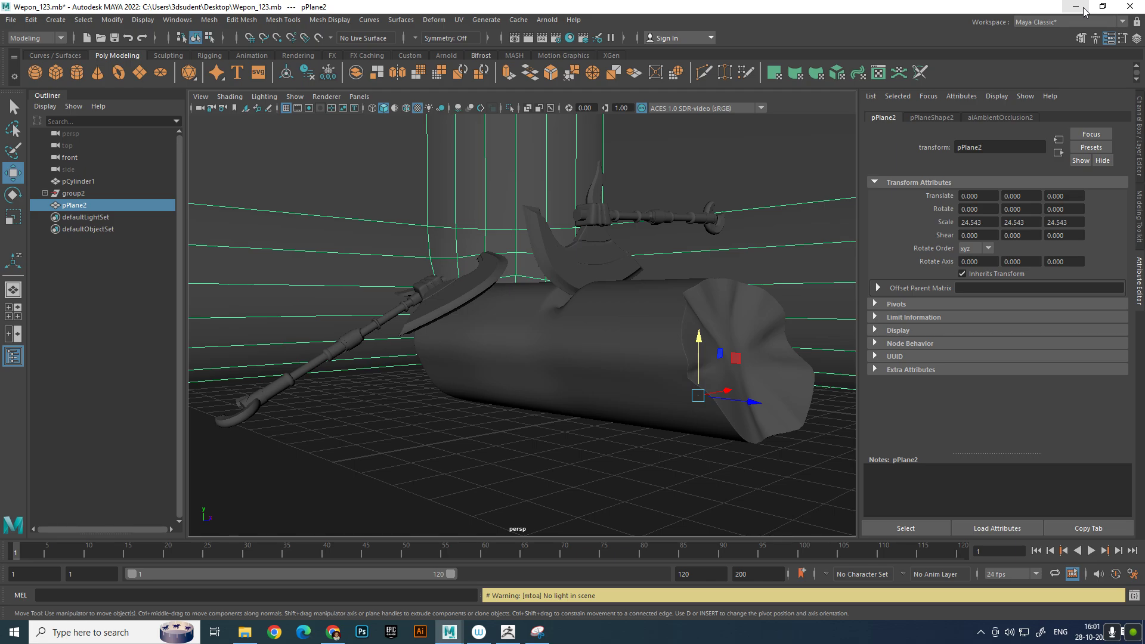
Select the axes, the log and the backdrop plane together and assign them a new aiWireframe material
drag(247, 204, 739, 432)
right_drag(609, 188, 643, 497)
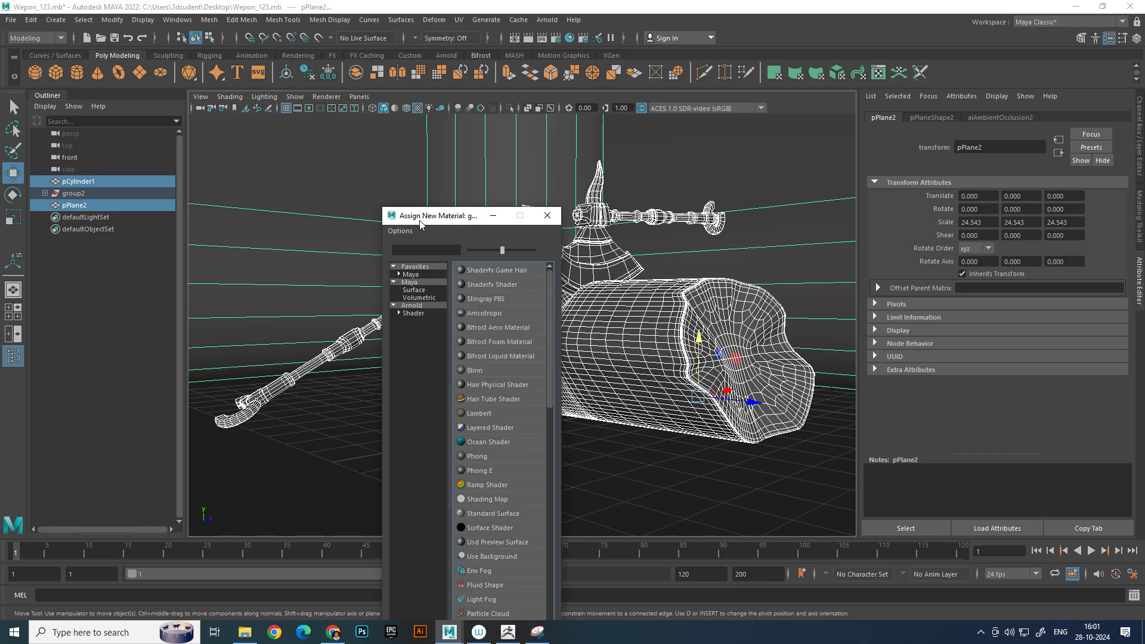
click(421, 307)
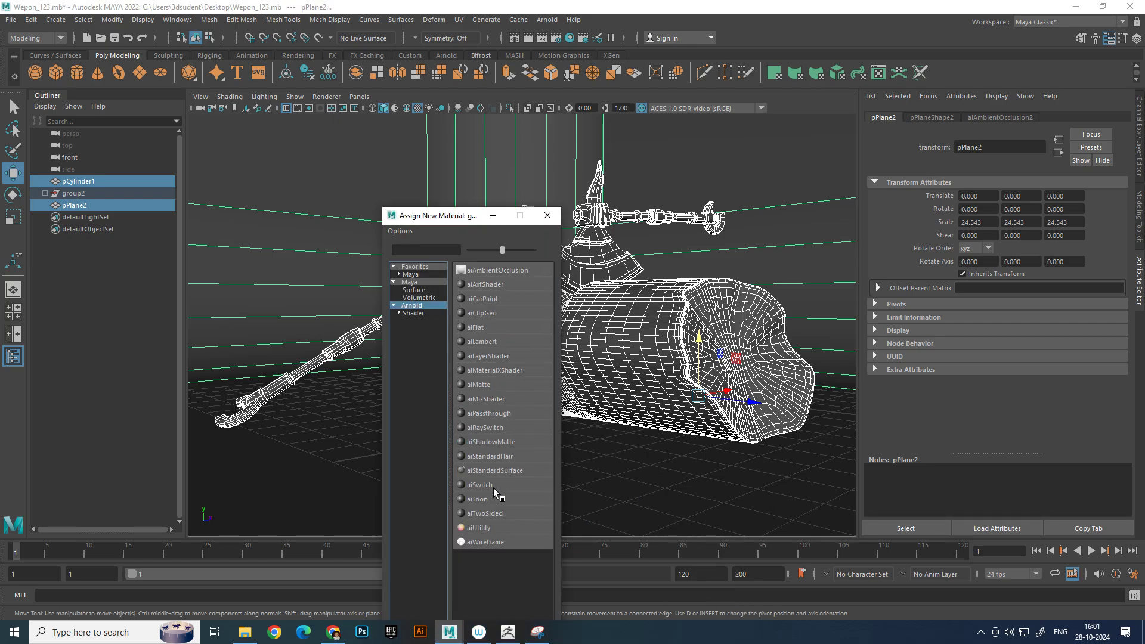
click(485, 542)
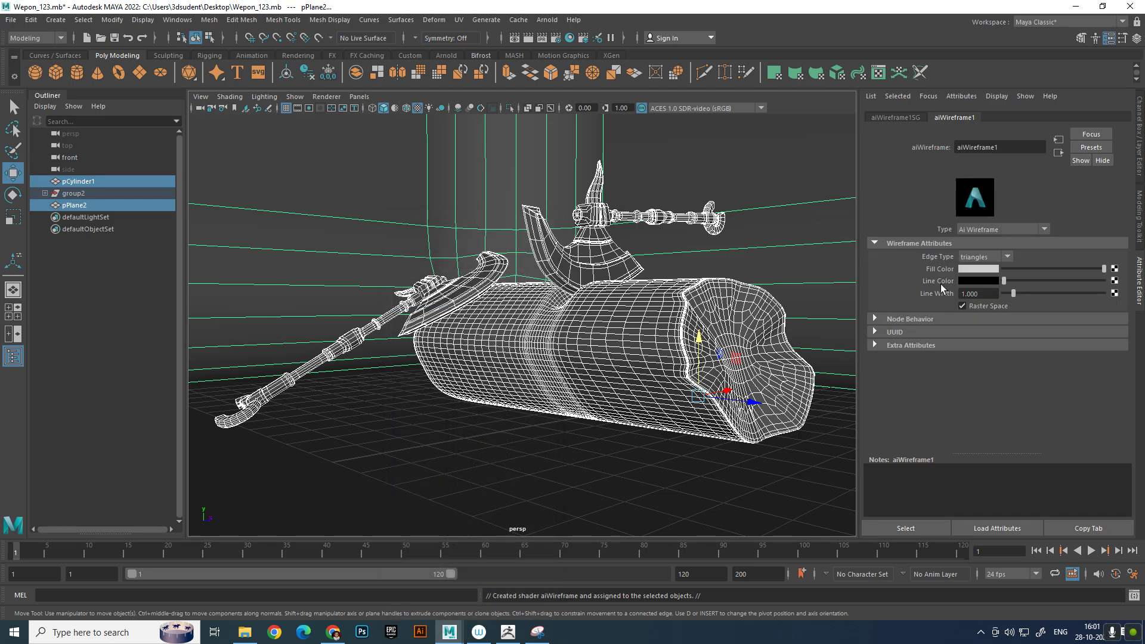
Set the wireframe material's edge type to polygons, render the perspective view, and close the render view
click(986, 256)
click(524, 41)
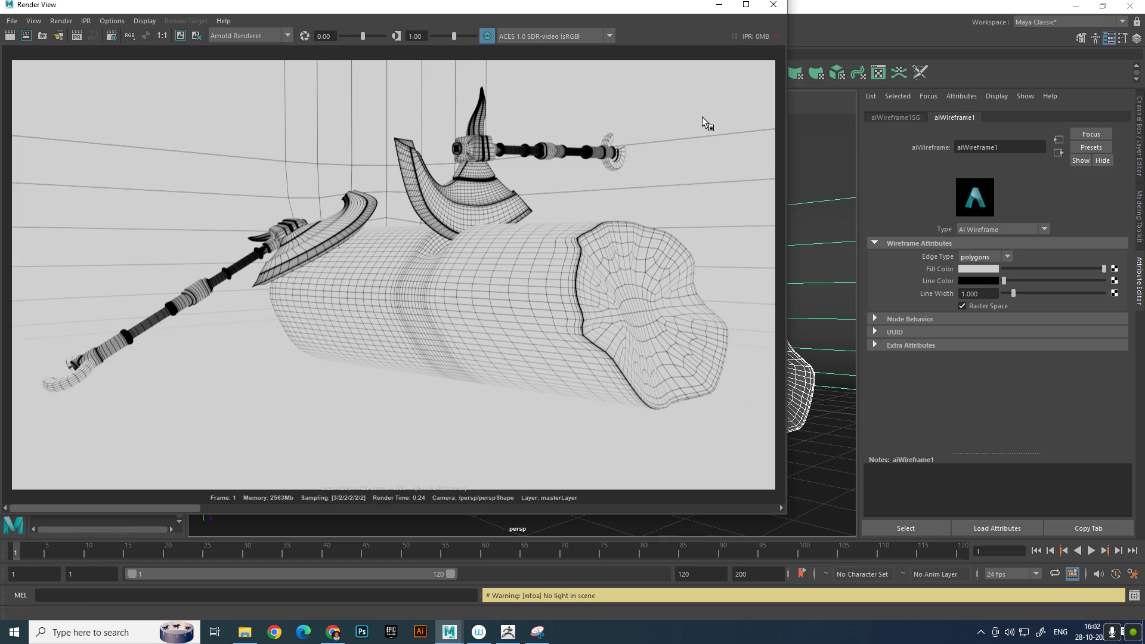
click(773, 5)
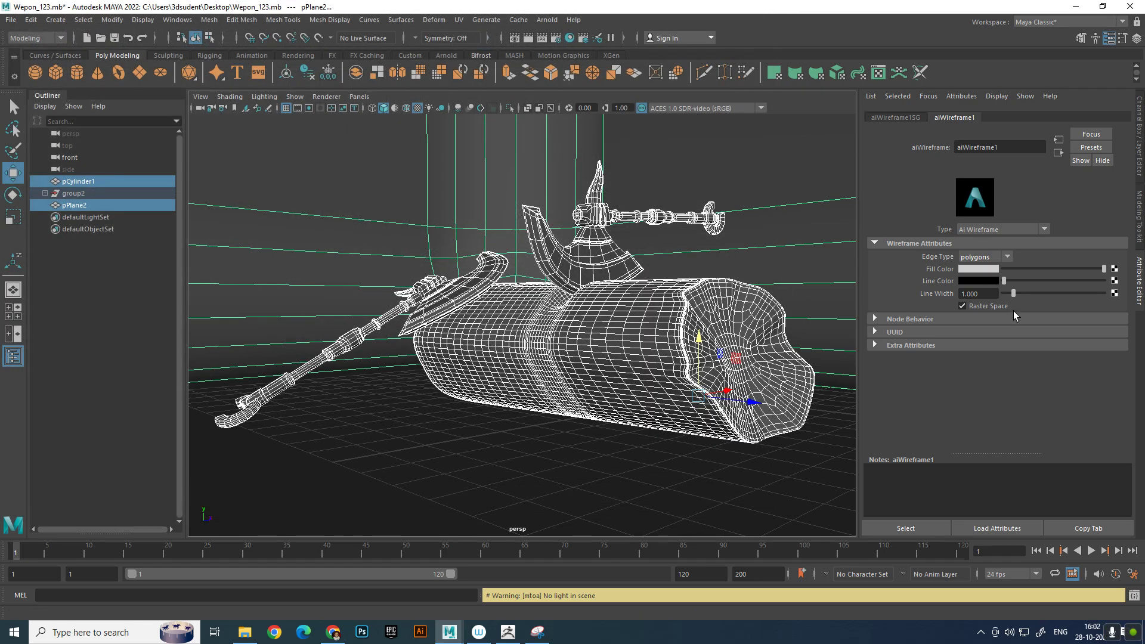
Reduce the wireframe line width to 0.5 and render the scene again
drag(1014, 294, 968, 296)
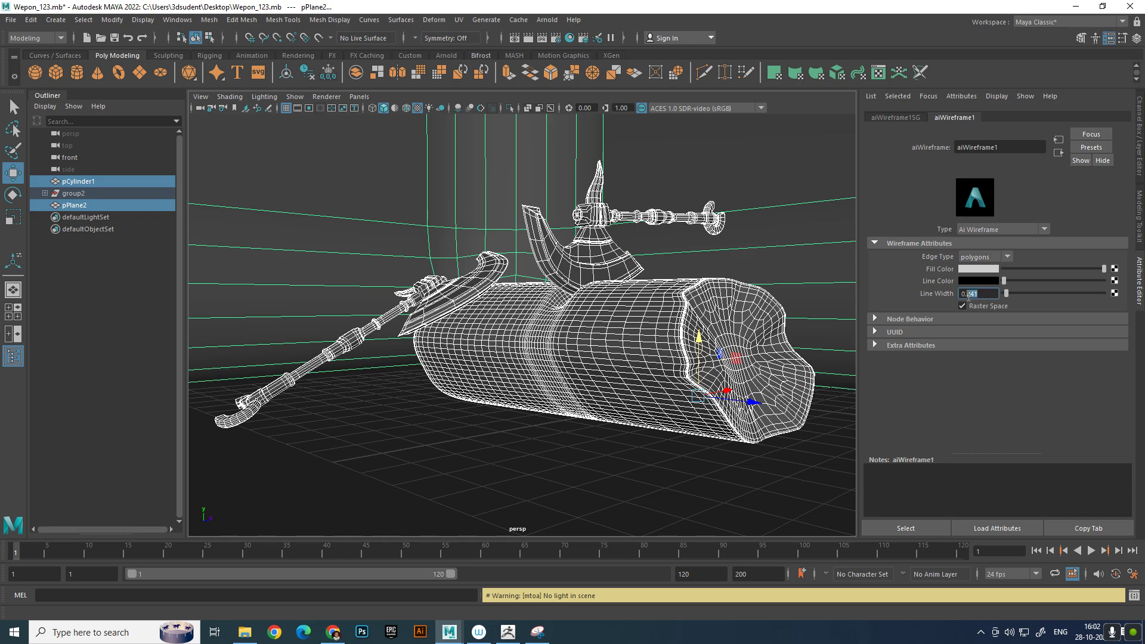
text(5)
key(Return)
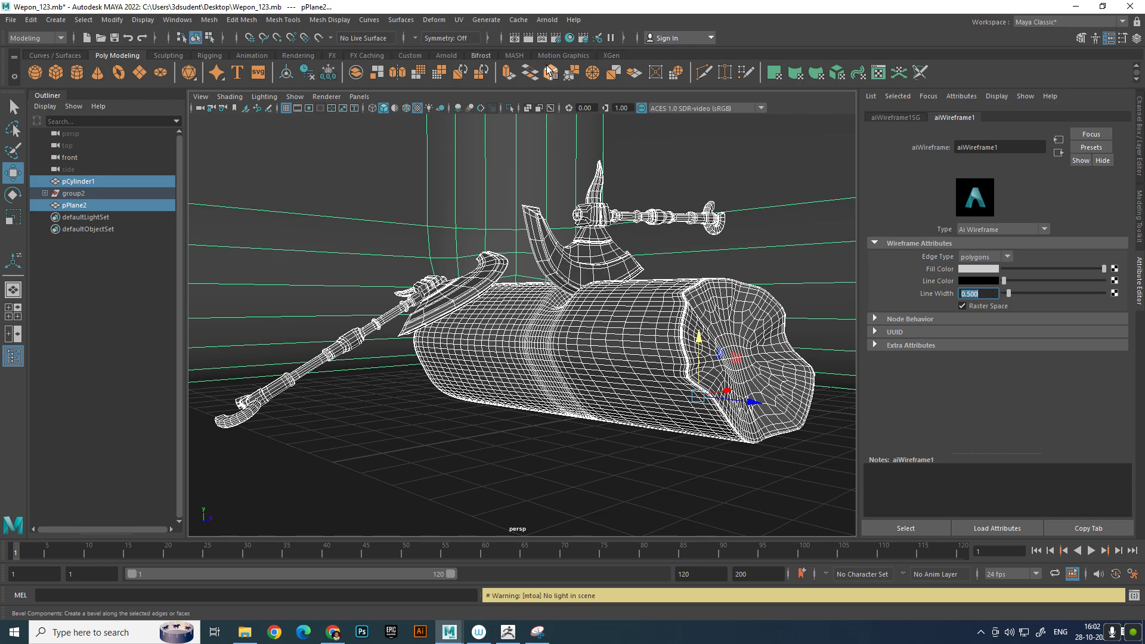
click(529, 39)
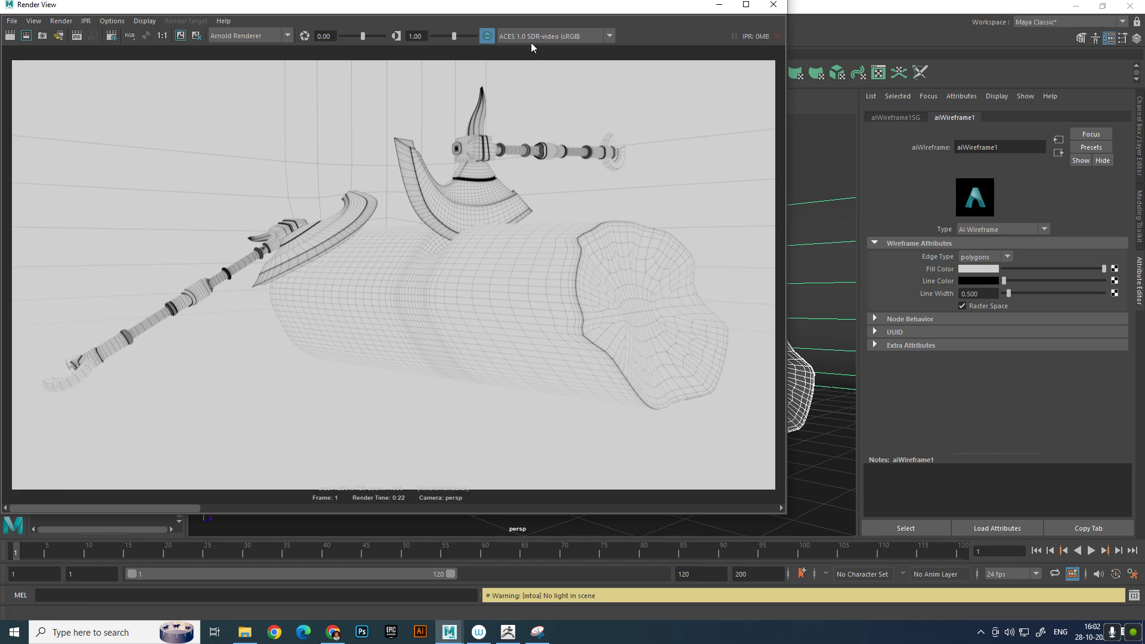
Assign the existing ambient occlusion material back to the backdrop plane
click(841, 219)
right_drag(834, 201, 945, 544)
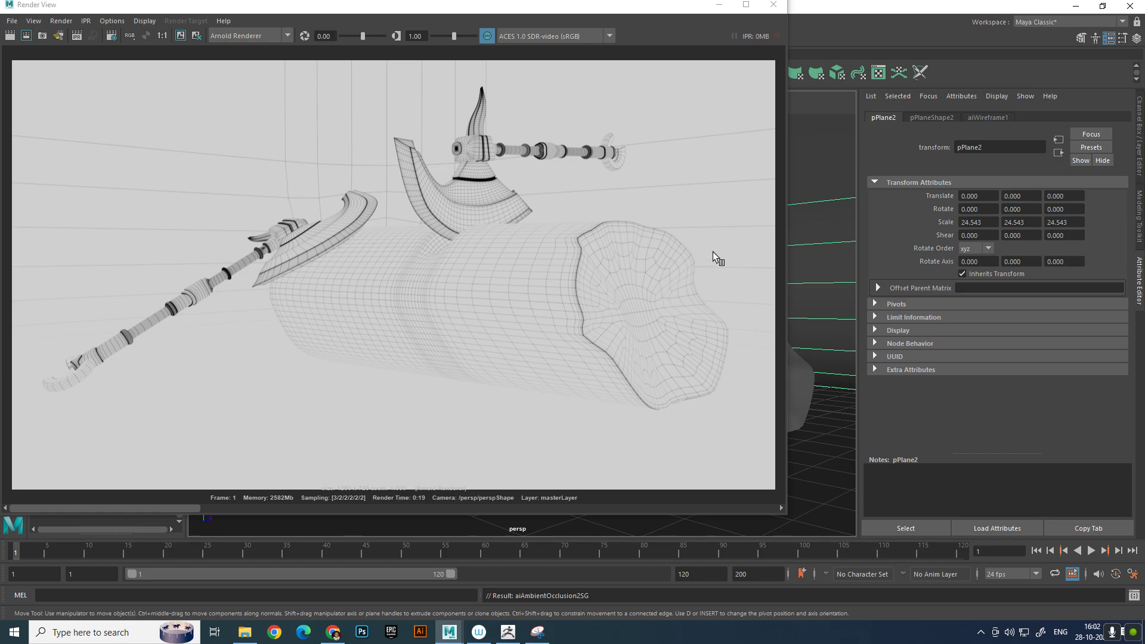
Select the log and look through its history nodes for the wireframe material's attributes
click(806, 379)
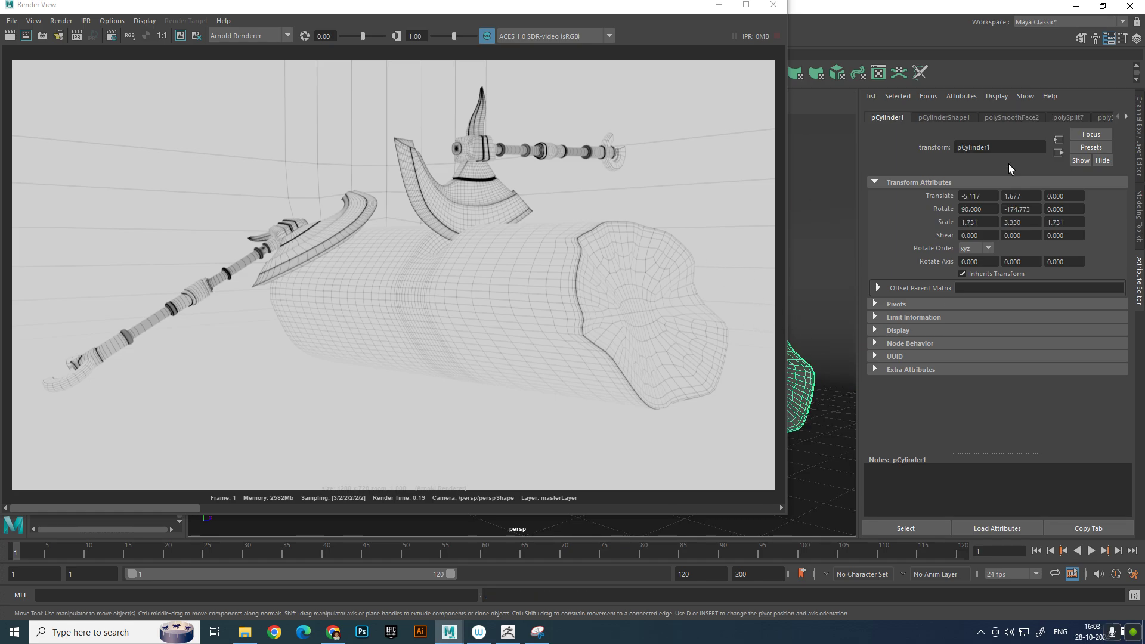
key(ctrl+a)
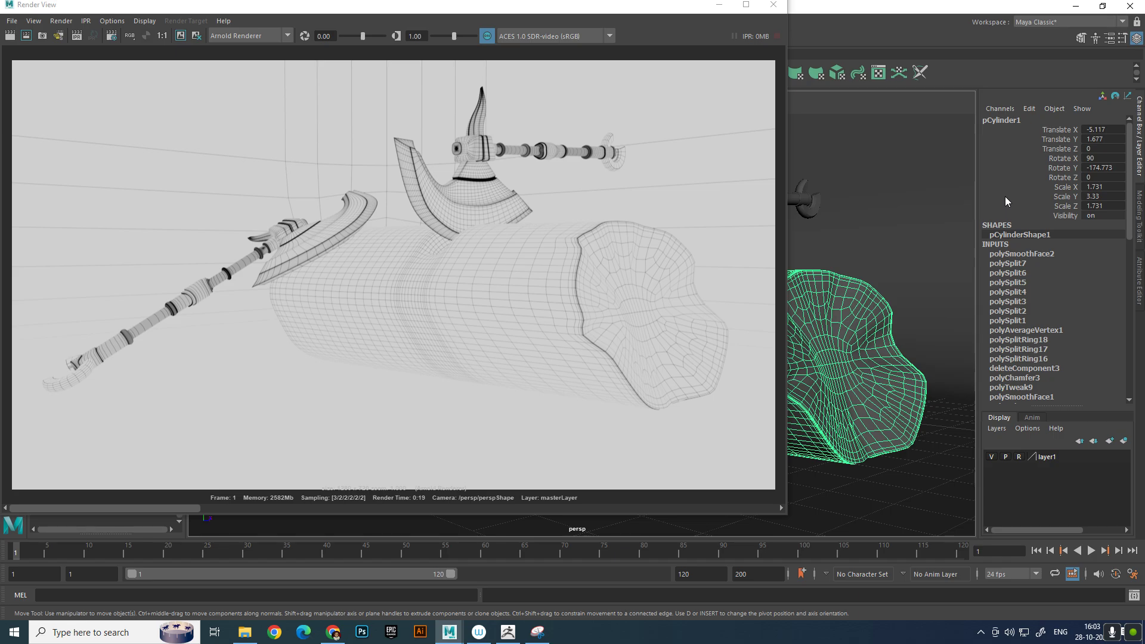
key(ctrl+a)
click(1127, 118)
click(1127, 118)
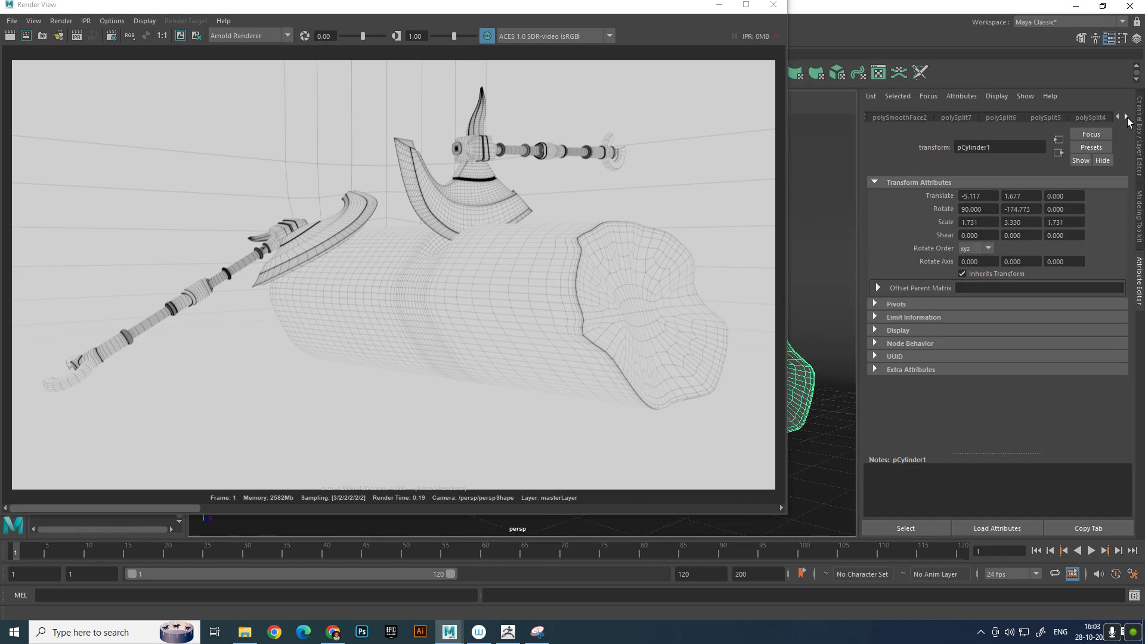
click(1127, 118)
click(1127, 117)
click(1126, 117)
click(1127, 118)
click(1127, 117)
click(1127, 118)
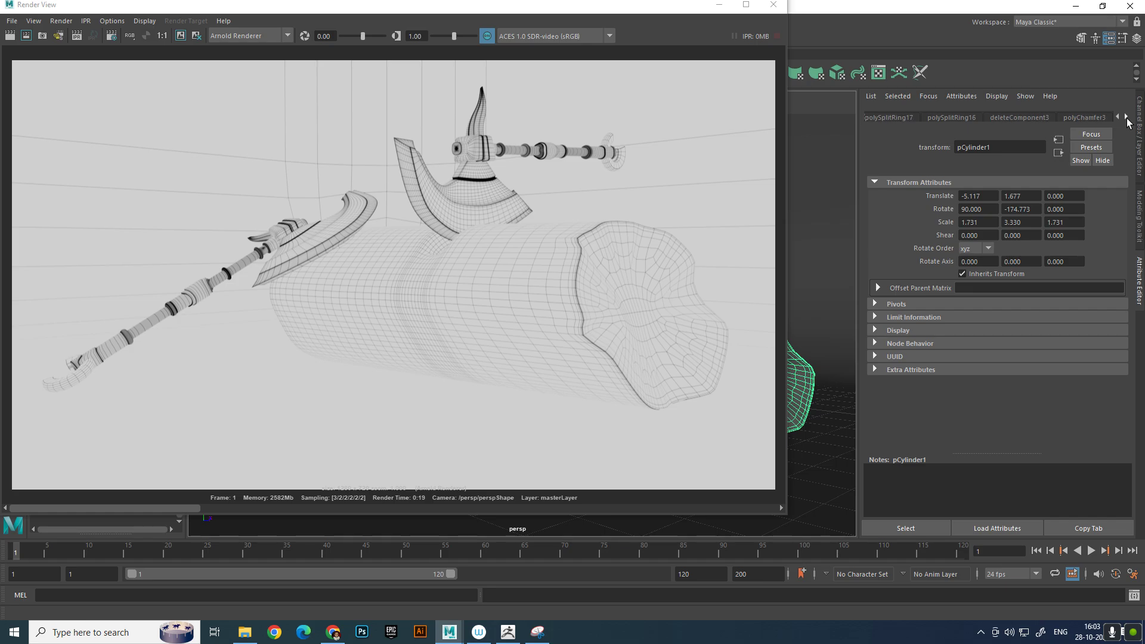
click(1127, 118)
click(1127, 117)
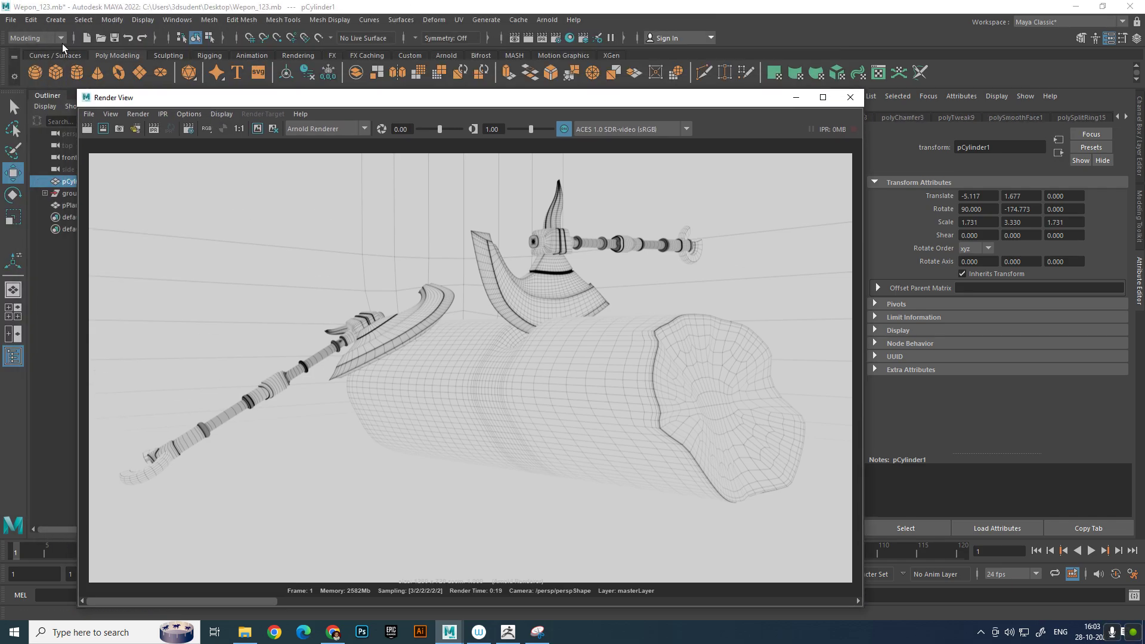
Delete the log's construction history and display its aiWireframe1 material attributes
click(31, 20)
mouse_move(99, 161)
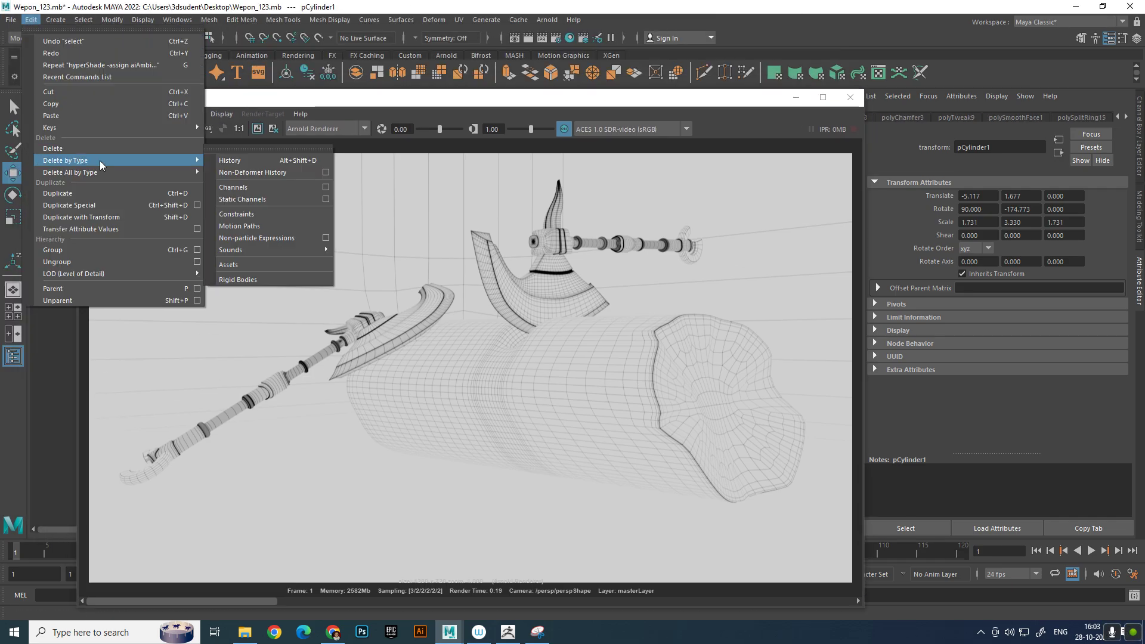
click(256, 160)
click(996, 119)
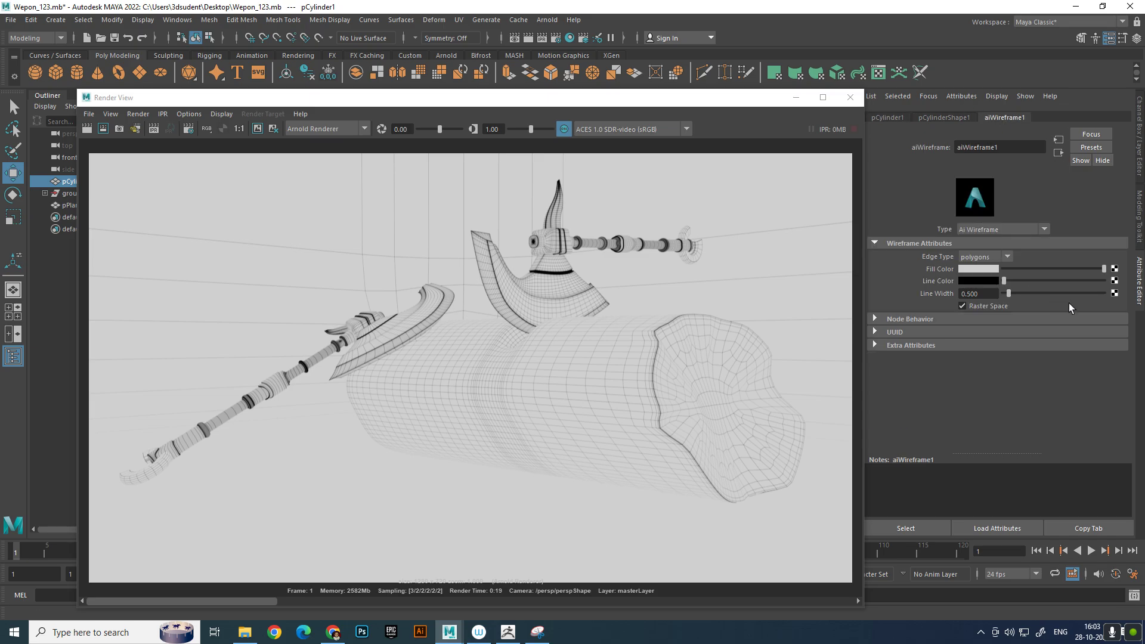
Make the wireframe fill black and its lines light grey, set the line width to 1, and render again
drag(1004, 282, 936, 273)
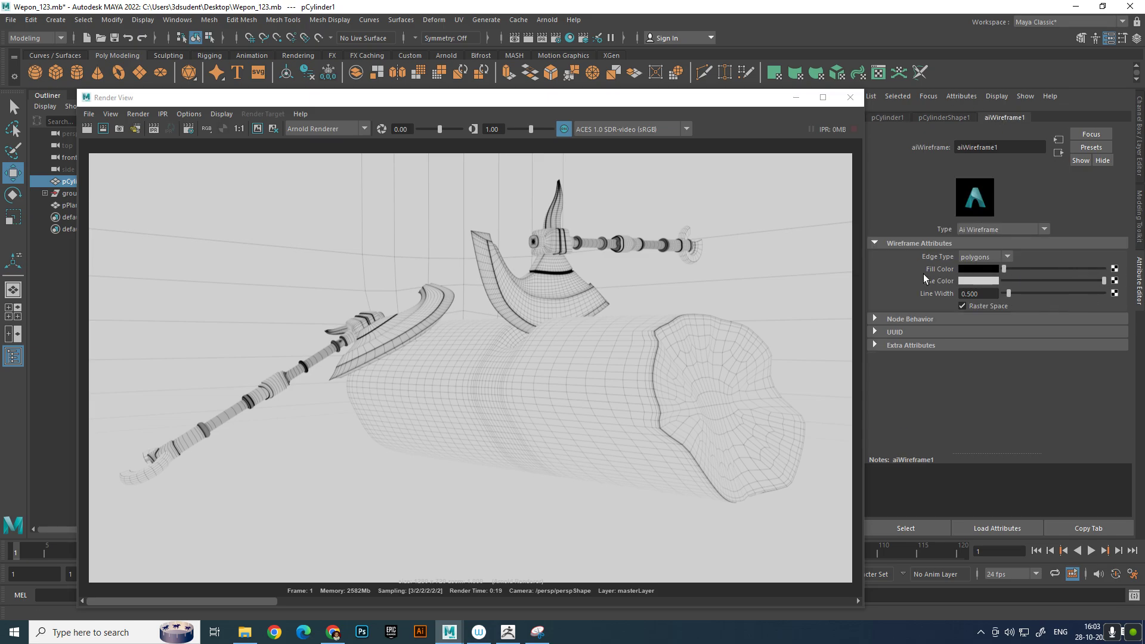
double_click(972, 295)
text(1)
key(Return)
click(86, 130)
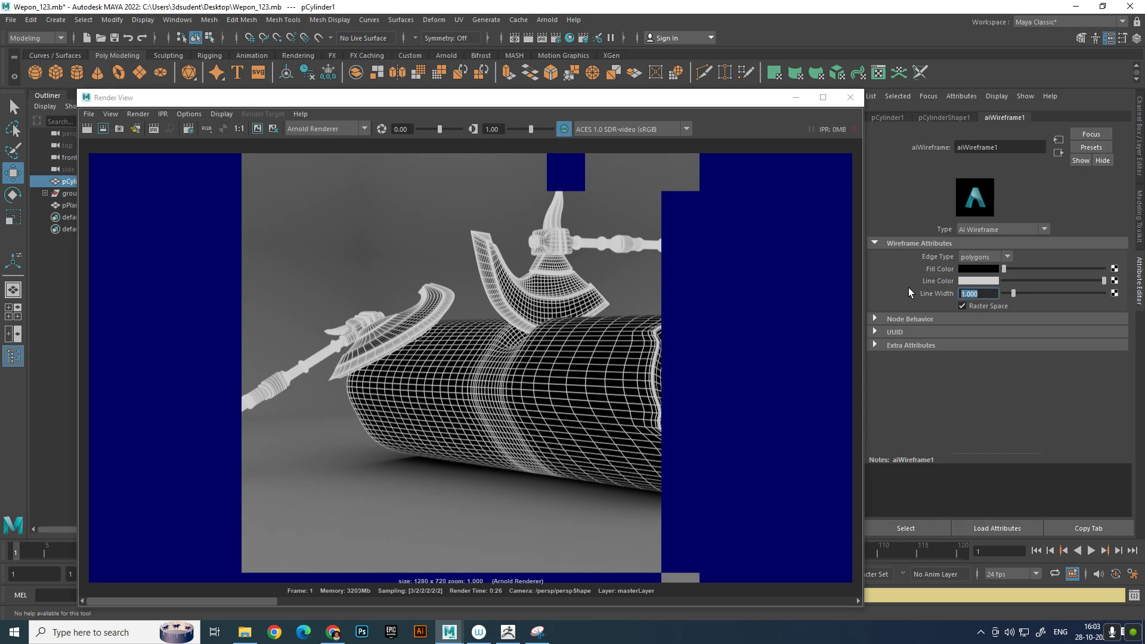
Set the wireframe line width to 0.5 and re-render the white-on-black wireframe
text(0.5)
key(Return)
click(85, 132)
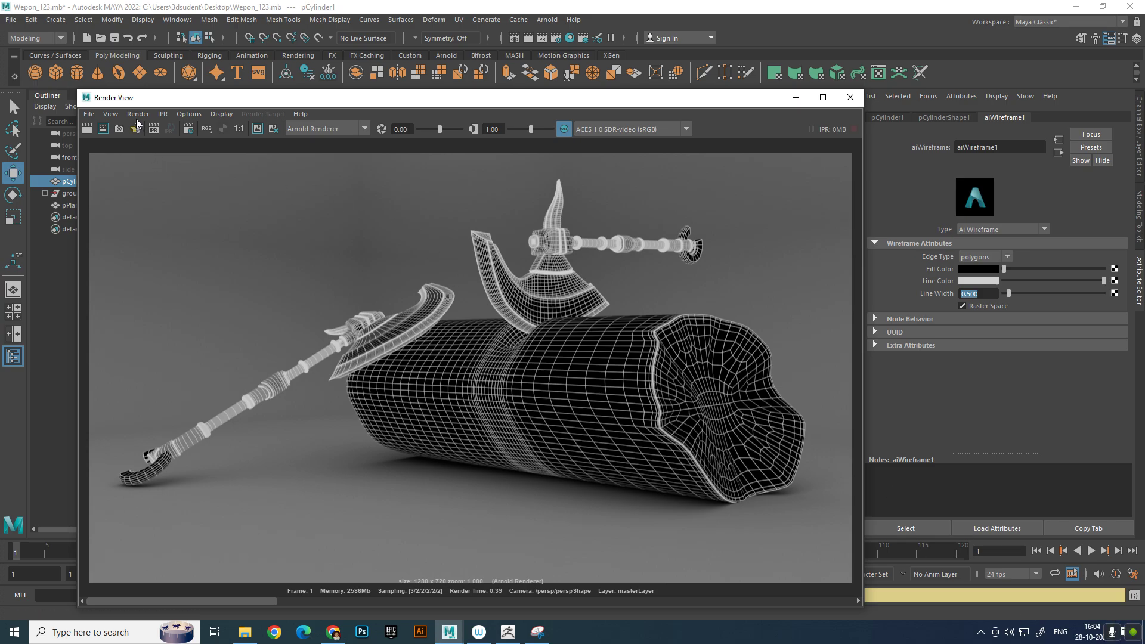
Save the wireframe render as W_123.jpg in D:\4_30 and close the render view
click(98, 117)
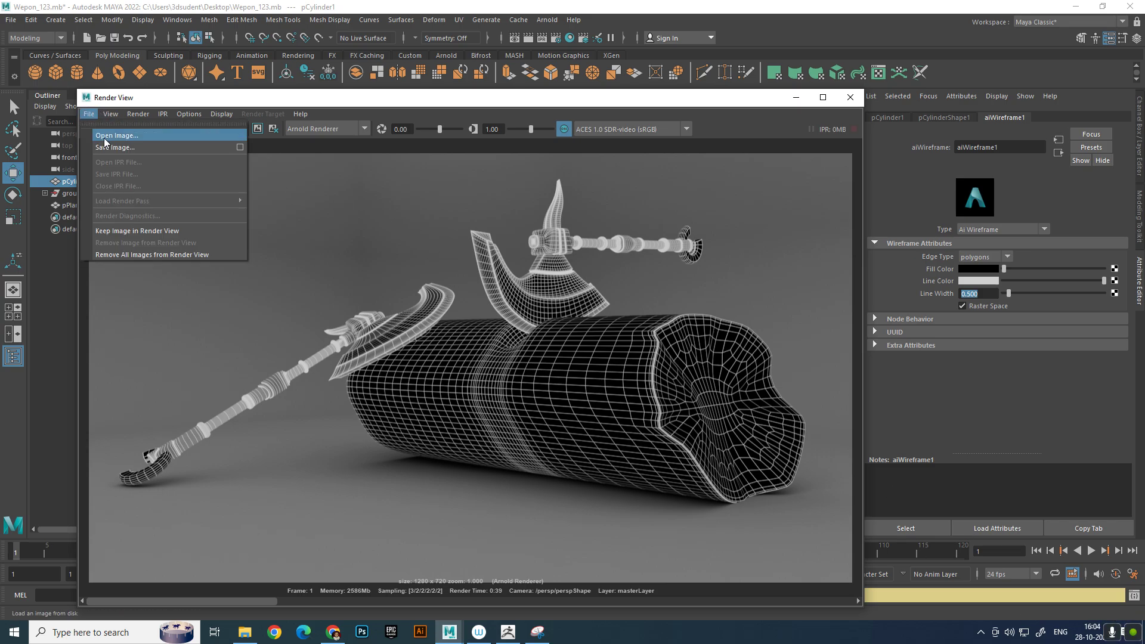
click(117, 153)
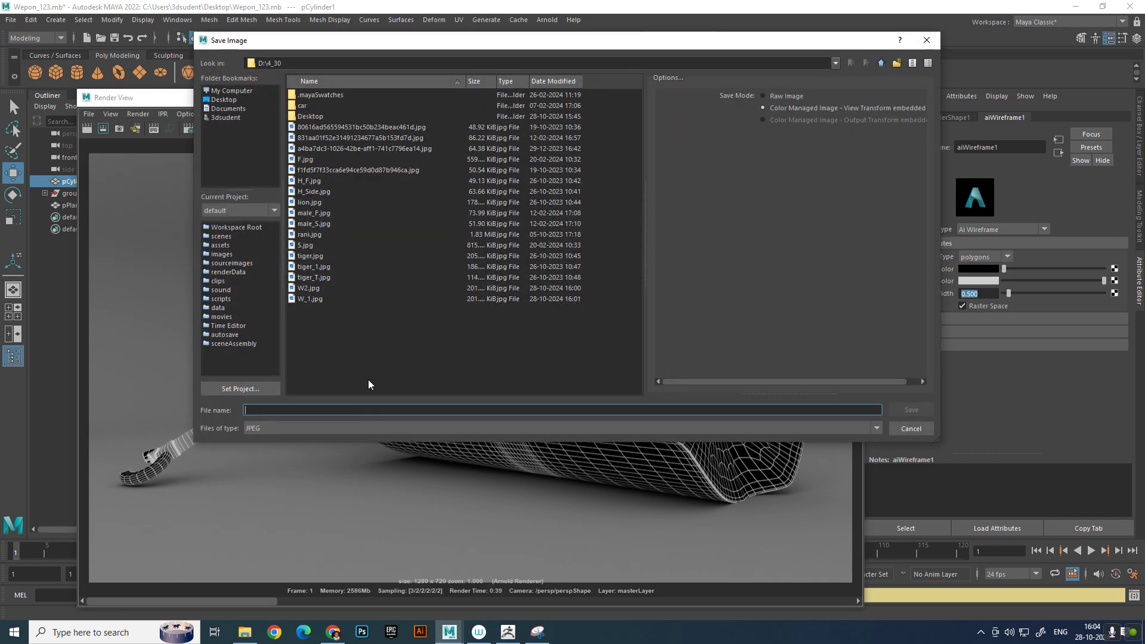
click(305, 299)
click(260, 410)
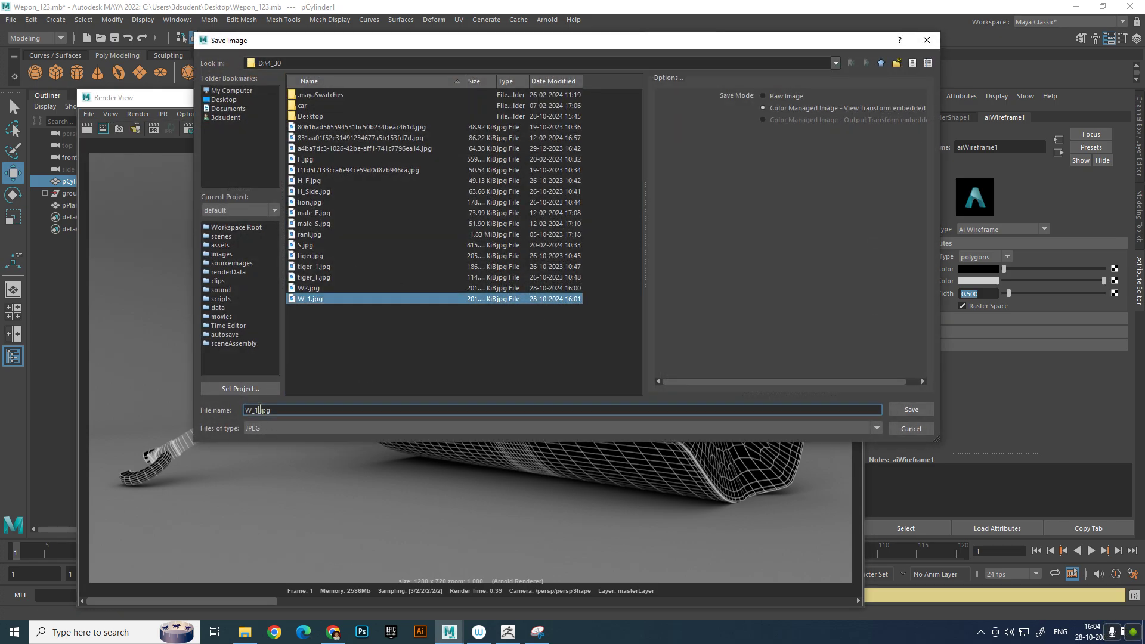
text(23)
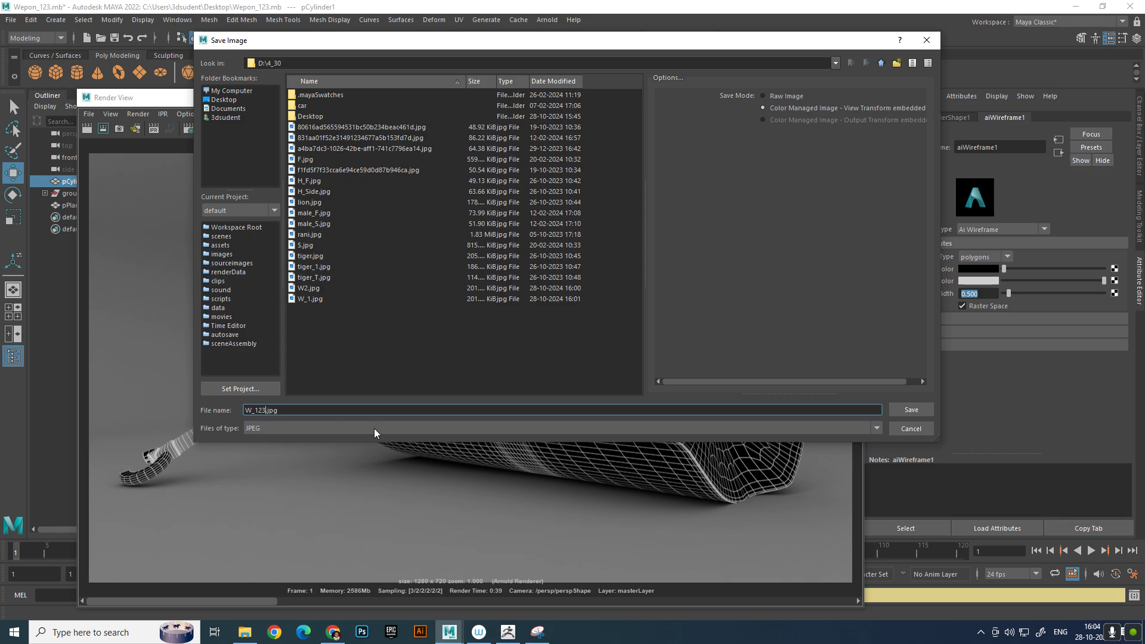
click(922, 412)
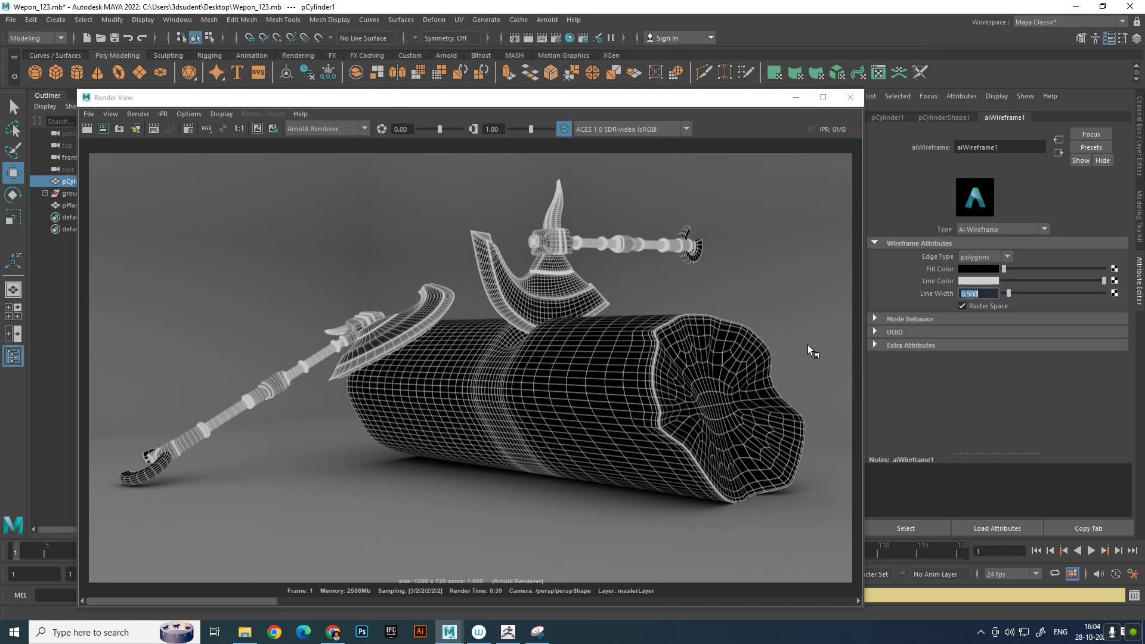
click(850, 99)
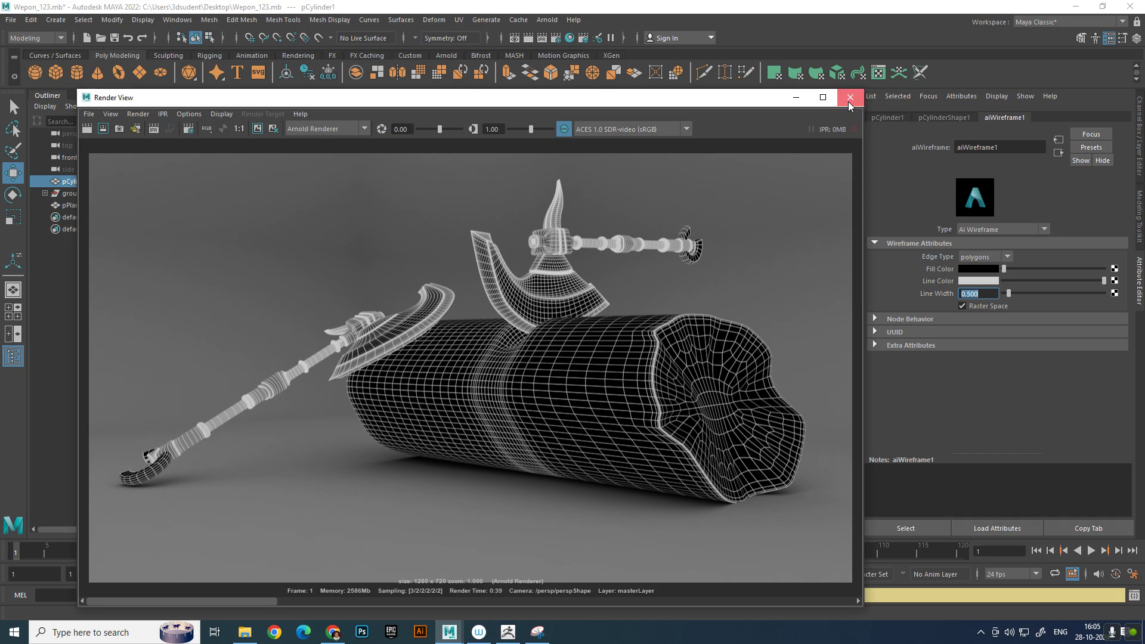